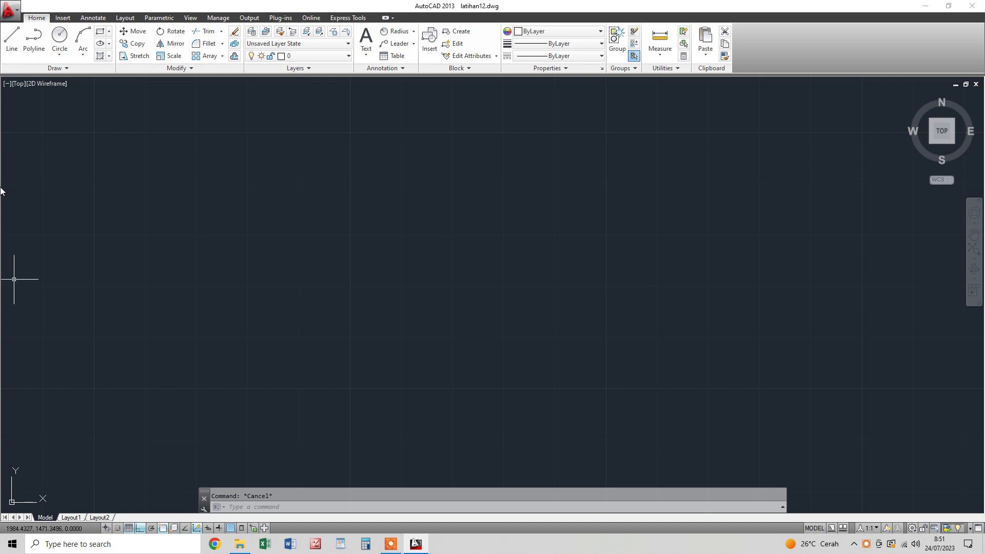
Draw a radius-4 circle centred at the origin 0,0
{"action": "left_click", "coordinate": [58, 41]}
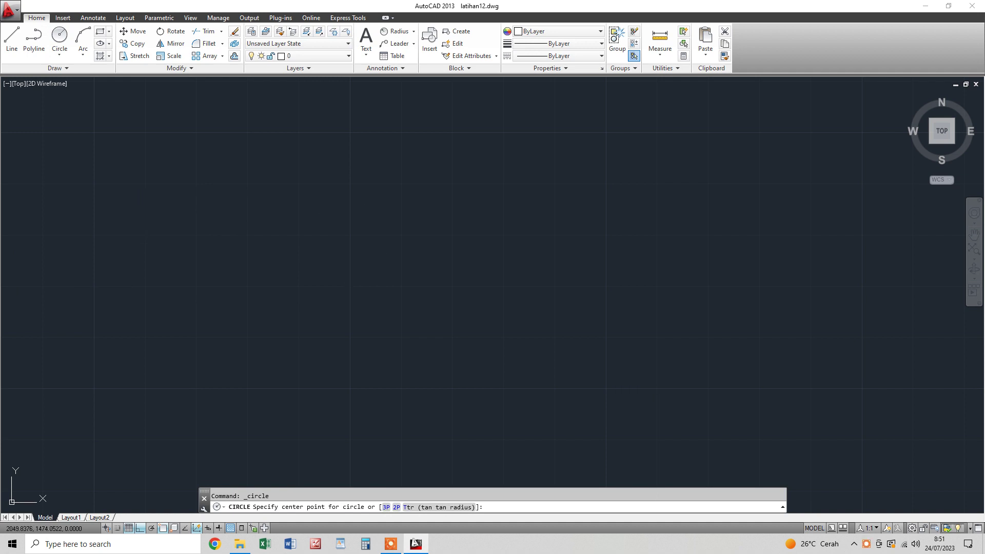
{"action": "type", "text": "0,0"}
{"action": "key", "text": "Return"}
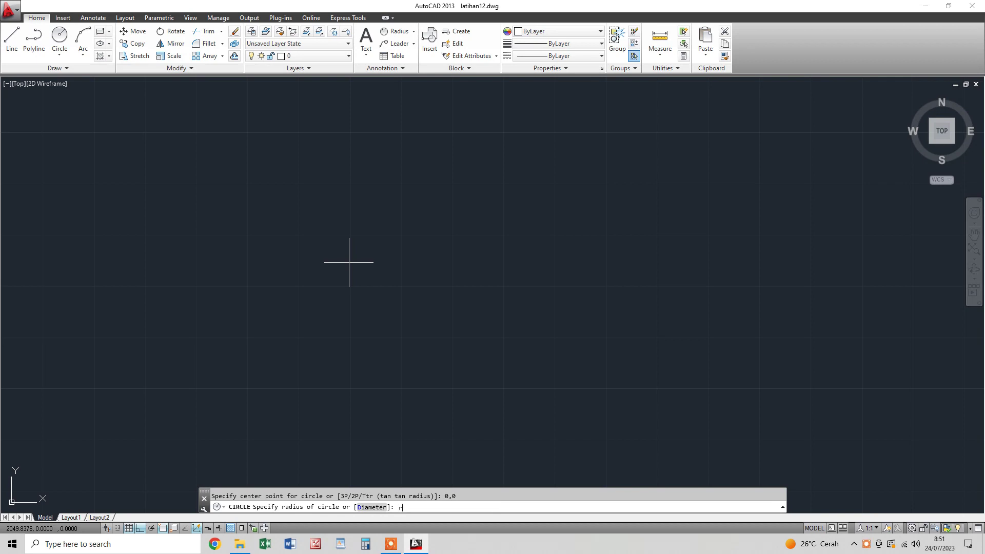
{"action": "key", "text": "Return"}
{"action": "type", "text": "4"}
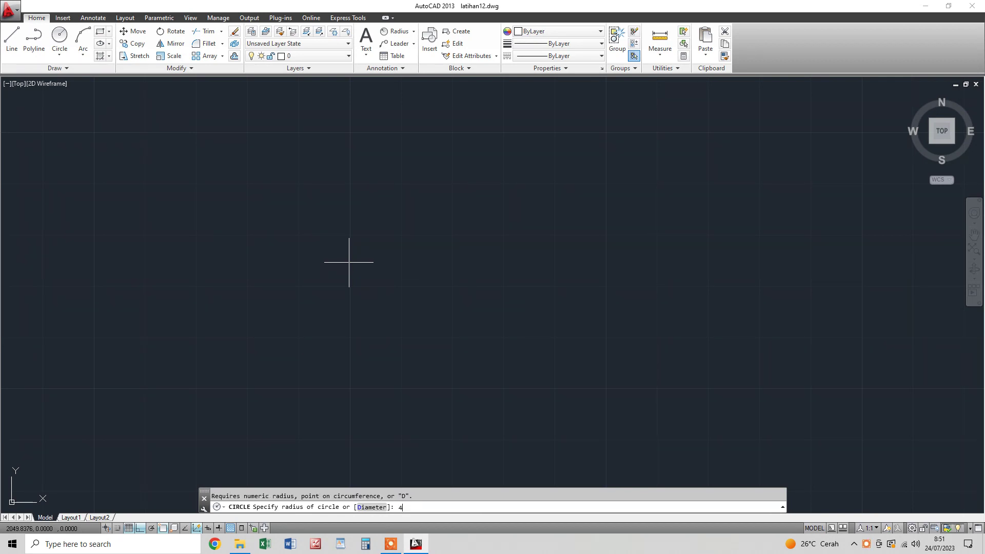
{"action": "key", "text": "Return"}
{"action": "key", "text": "Escape"}
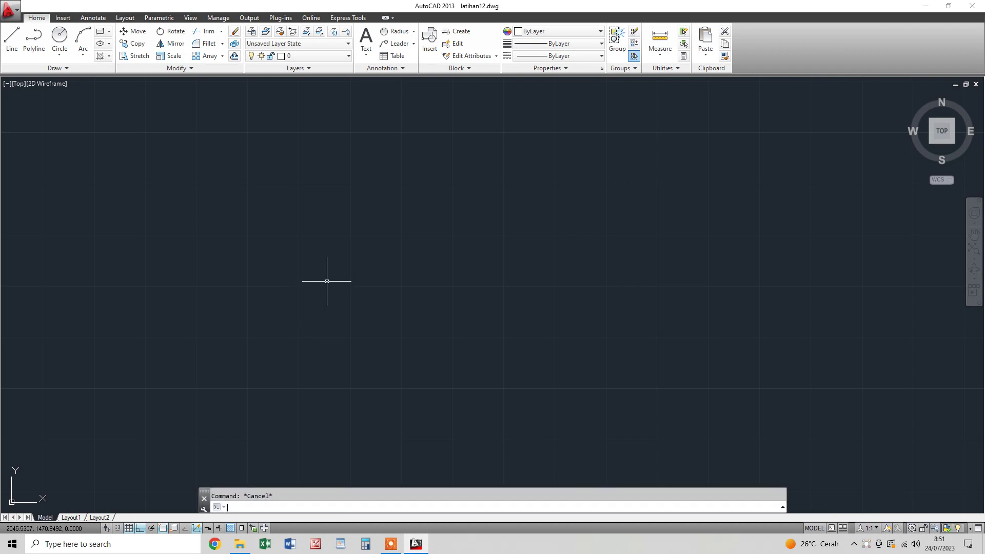
{"action": "type", "text": "z"}
Zoom to extents and regenerate so the circle renders smoothly, framed left of centre
{"action": "key", "text": "Return"}
{"action": "type", "text": "e"}
{"action": "key", "text": "Return"}
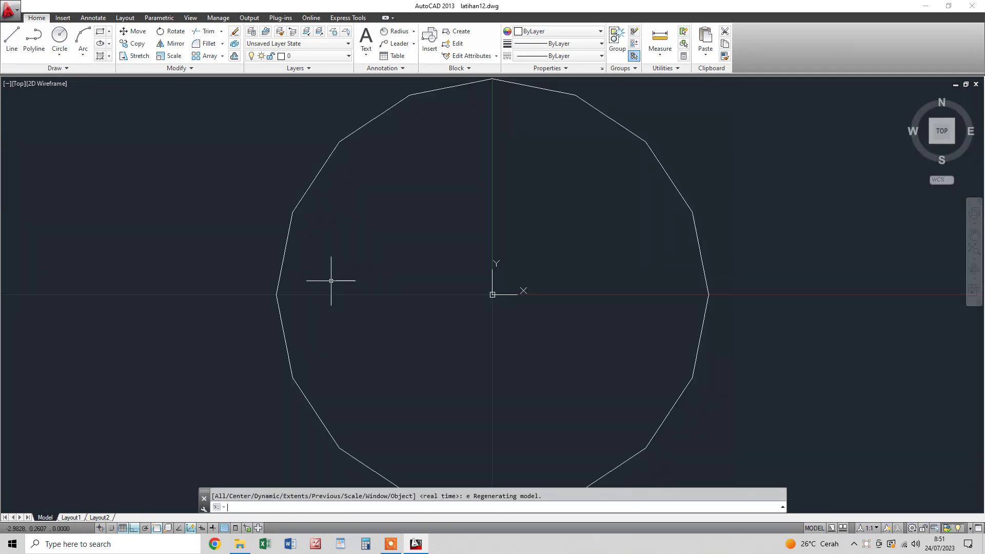
{"action": "key", "text": "Escape"}
{"action": "scroll", "coordinate": [462, 270], "scroll_direction": "down", "scroll_amount": 2}
{"action": "type", "text": "re"}
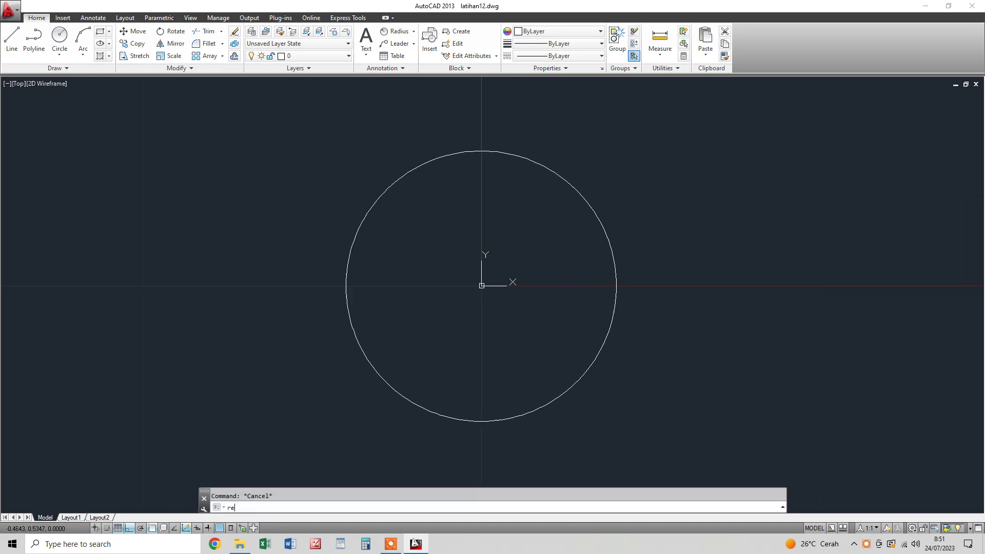
{"action": "key", "text": "Return"}
{"action": "middle_click_drag", "start_coordinate": [507, 258], "coordinate": [348, 258]}
{"action": "scroll", "coordinate": [354, 274], "scroll_direction": "down", "scroll_amount": 2}
{"action": "scroll", "coordinate": [409, 253], "scroll_direction": "down", "scroll_amount": 2}
{"action": "middle_click_drag", "start_coordinate": [410, 253], "coordinate": [389, 281]}
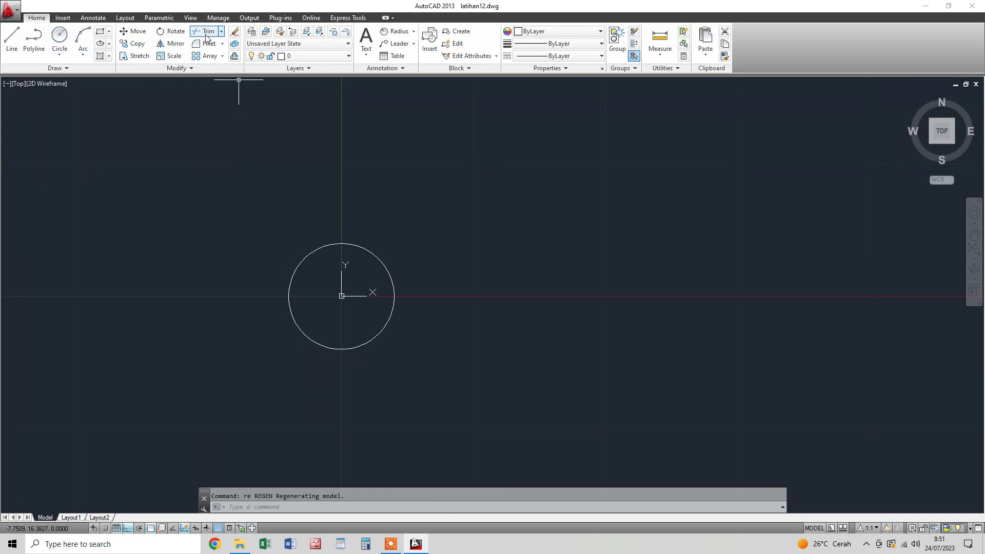
Add an R4 radius dimension to the circle with its label placed up-left
{"action": "left_click", "coordinate": [397, 31]}
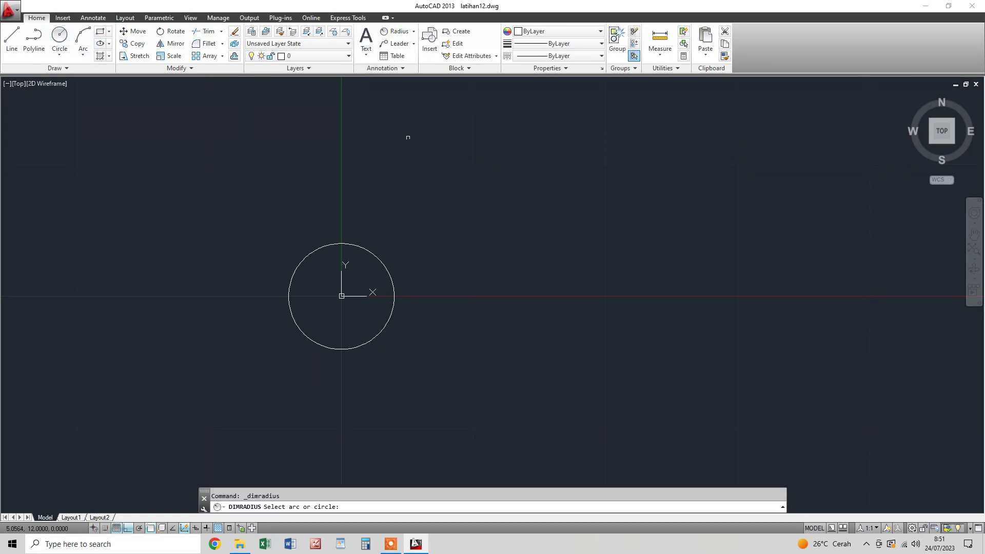
{"action": "left_click", "coordinate": [304, 261]}
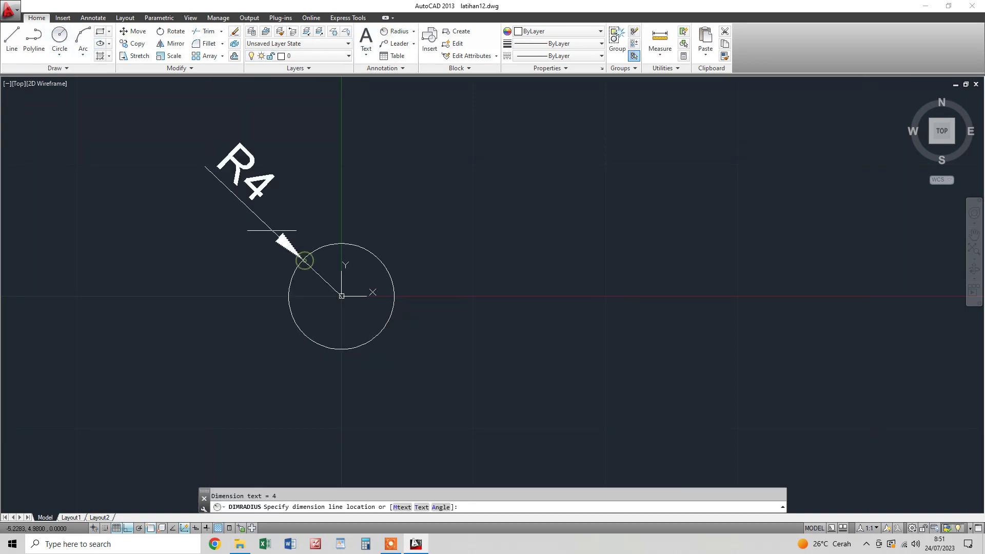
{"action": "left_click", "coordinate": [303, 261]}
{"action": "key", "text": "Escape"}
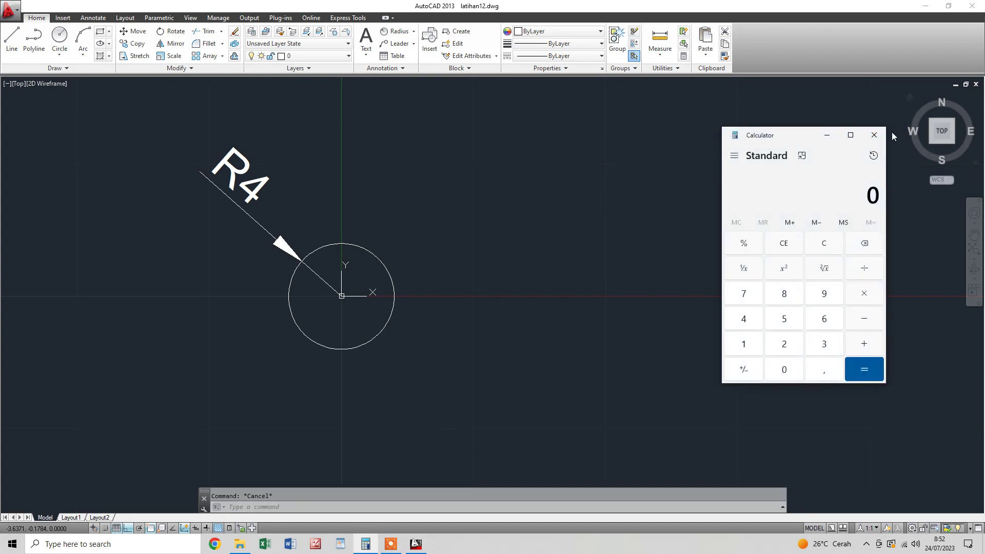
Compute 26+26+16 = 68 in Calculator
{"action": "type", "text": "26+26+16"}
{"action": "key", "text": "Return"}
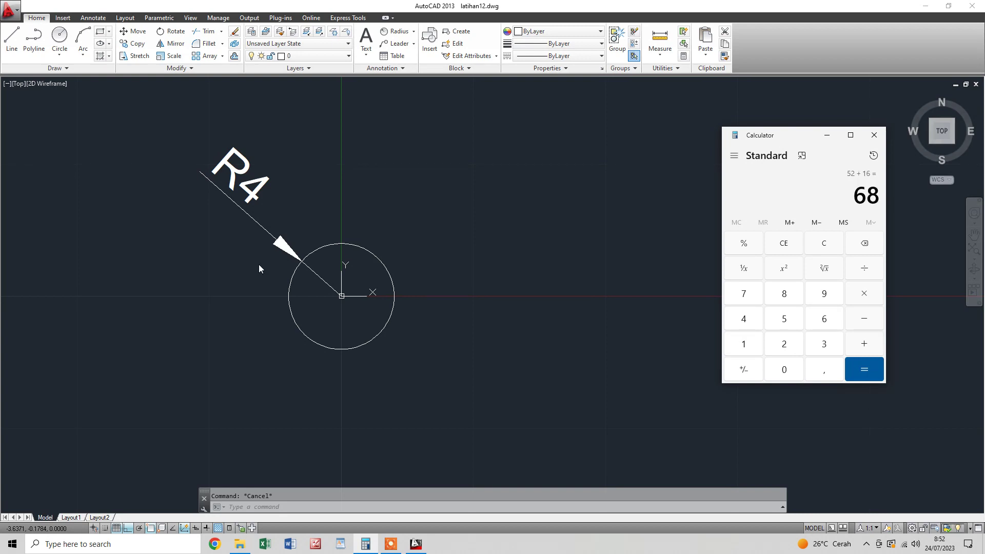
{"action": "left_click", "coordinate": [496, 213]}
Zoom to extents and regenerate, panning so the circle sits at the left
{"action": "middle_click_drag", "start_coordinate": [600, 205], "coordinate": [419, 216]}
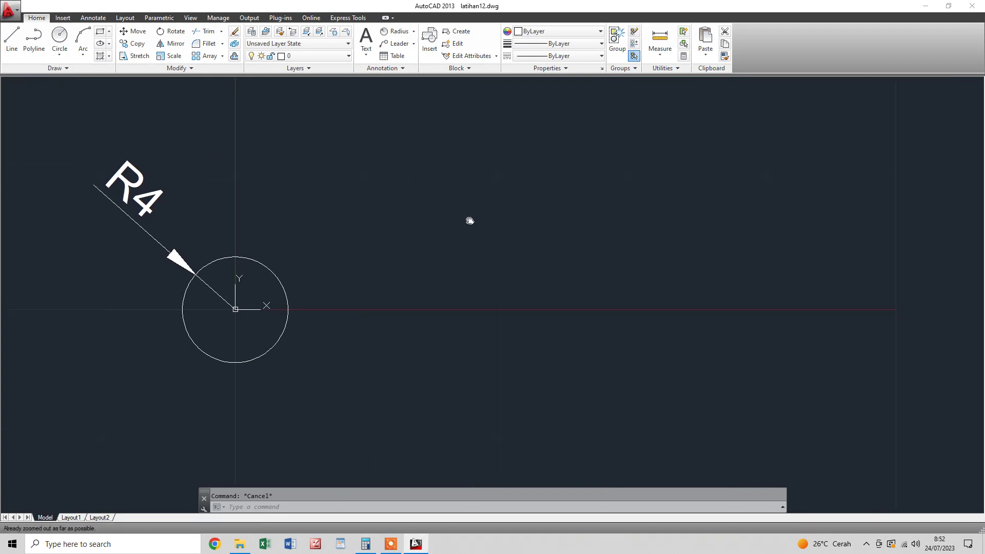
{"action": "type", "text": "z"}
{"action": "key", "text": "Return"}
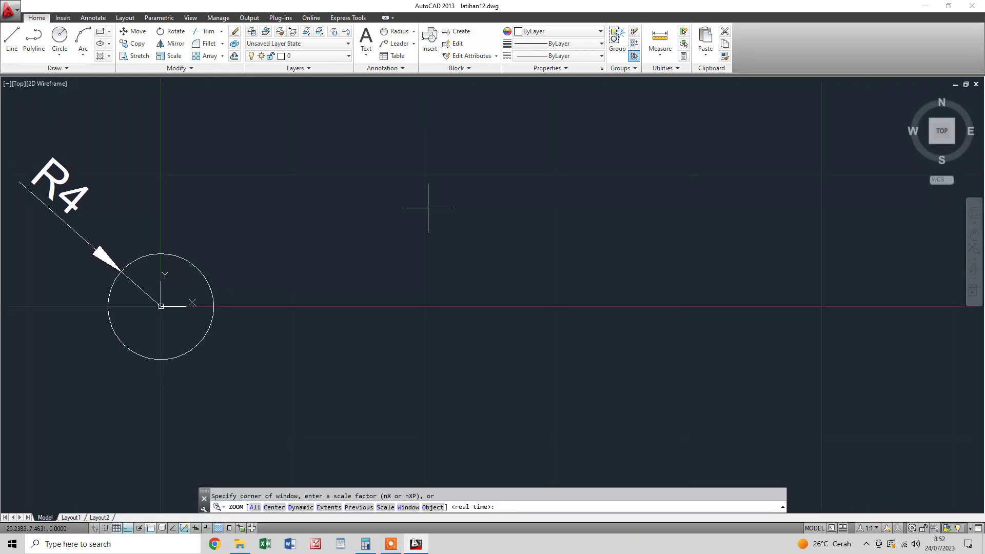
{"action": "type", "text": "e"}
{"action": "key", "text": "Return"}
{"action": "key", "text": "Return"}
{"action": "type", "text": "re"}
{"action": "key", "text": "Return"}
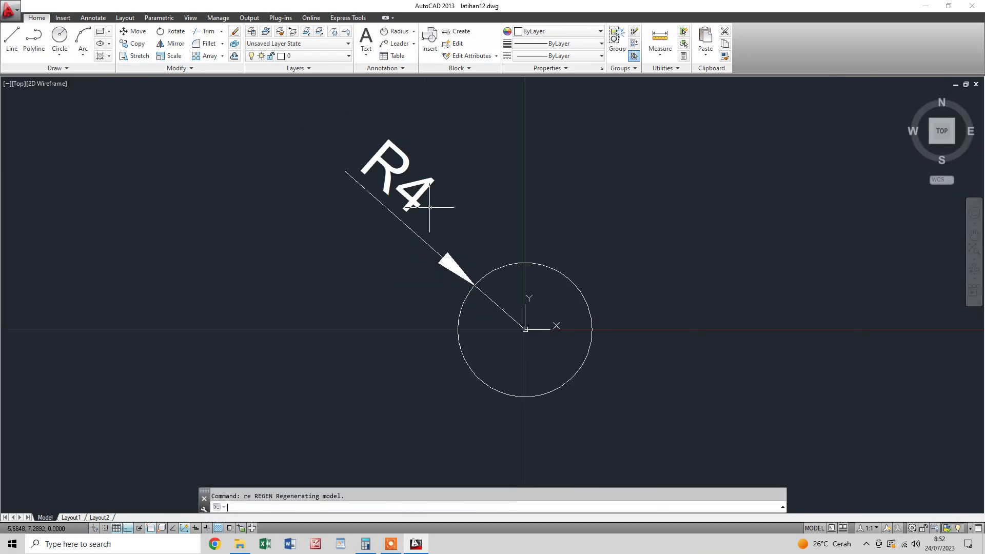
{"action": "middle_click_drag", "start_coordinate": [520, 265], "coordinate": [289, 278]}
{"action": "key", "text": "Escape"}
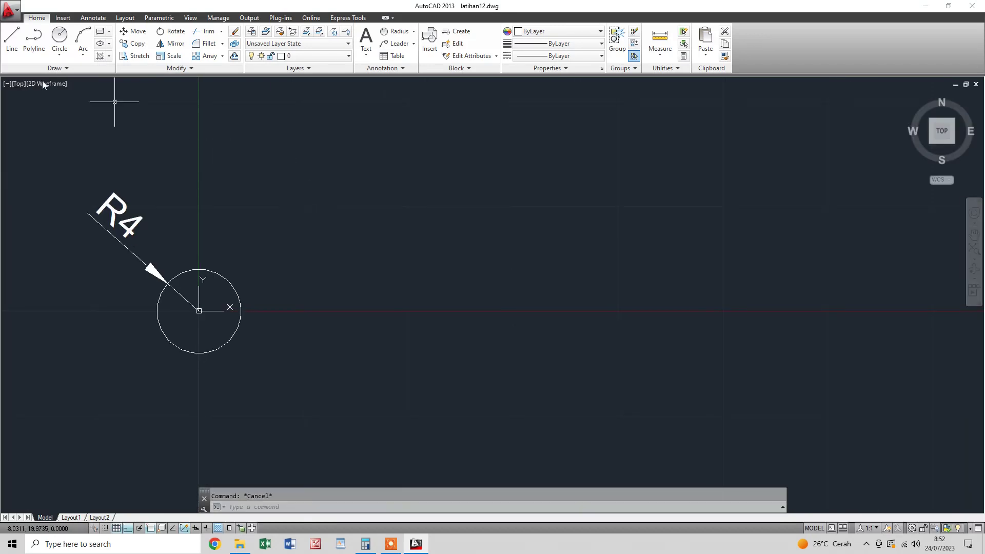
Draw a 68-unit horizontal line rightward from the origin 0,0
{"action": "left_click", "coordinate": [15, 43]}
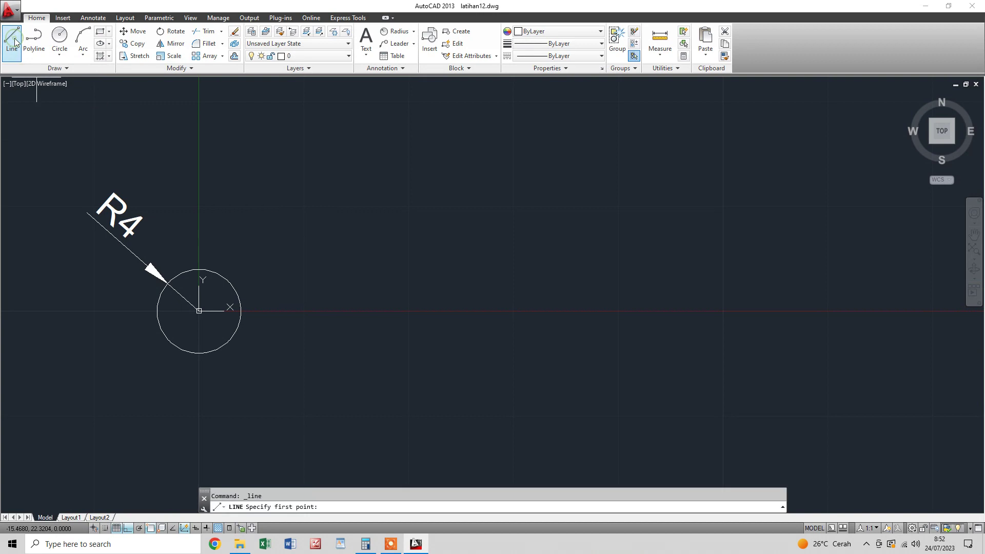
{"action": "type", "text": "0,"}
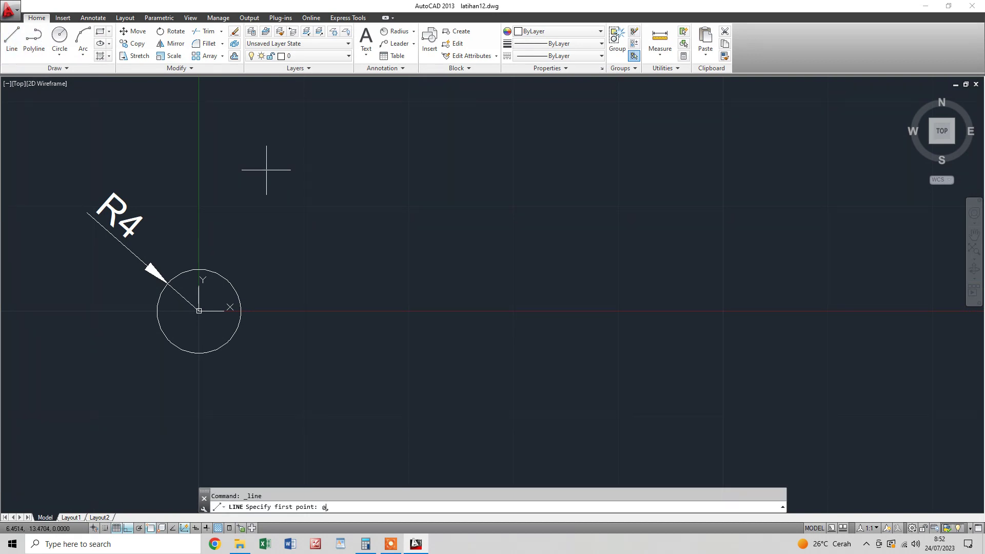
{"action": "key", "text": "Return"}
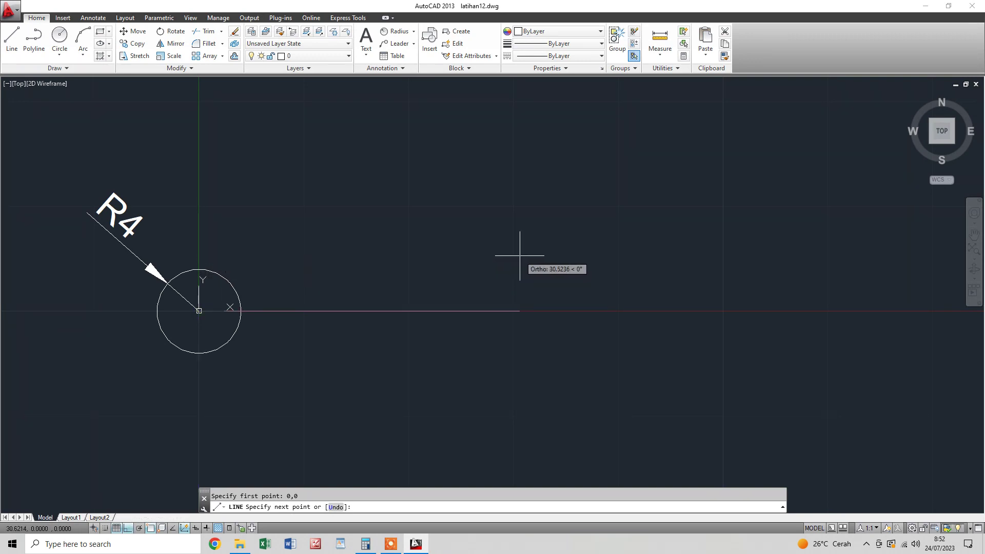
{"action": "left_click", "coordinate": [366, 544]}
{"action": "left_click", "coordinate": [535, 282]}
{"action": "type", "text": "68"}
{"action": "key", "text": "Return"}
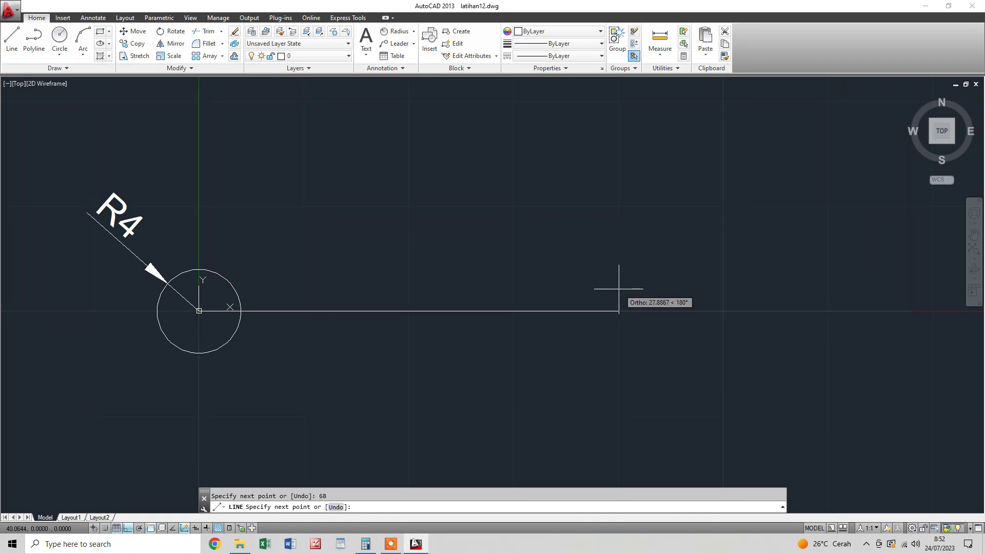
{"action": "key", "text": "Escape"}
{"action": "mouse_move", "coordinate": [657, 266]}
{"action": "middle_mouse_down"}
{"action": "mouse_move", "coordinate": [610, 235]}
{"action": "mouse_move", "coordinate": [627, 271]}
{"action": "middle_mouse_up"}
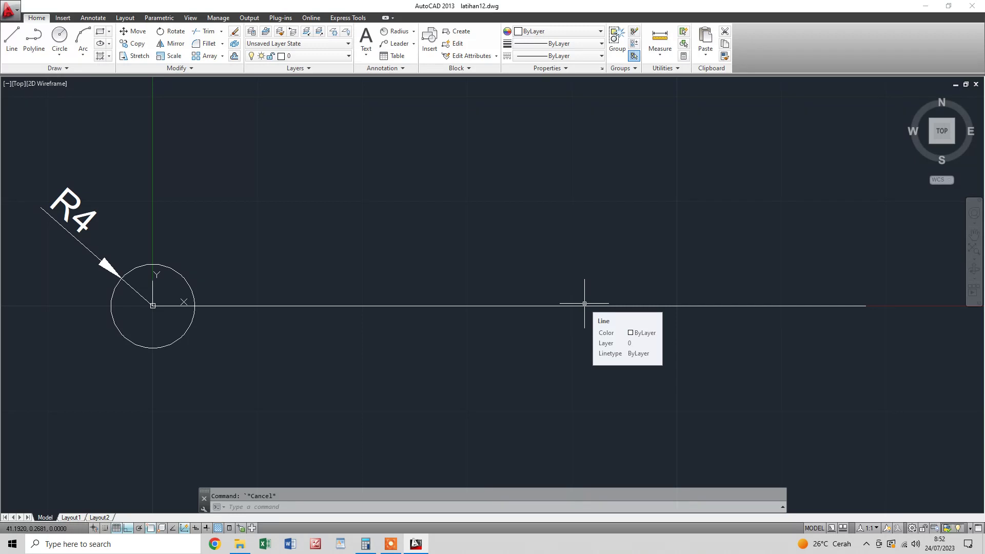
Draw a diameter-10 circle centred on the right endpoint of the 68-unit line
{"action": "left_click", "coordinate": [60, 41]}
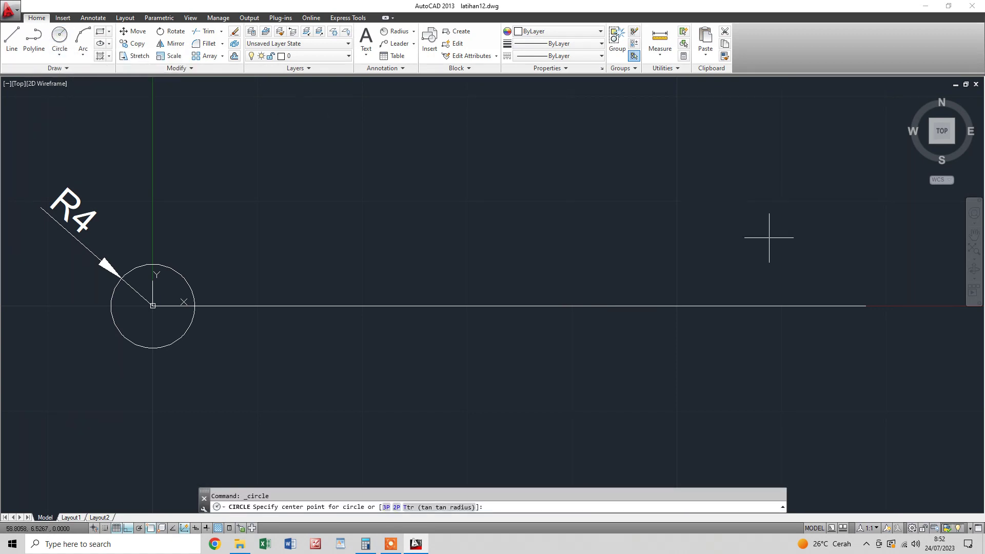
{"action": "left_click", "coordinate": [839, 305]}
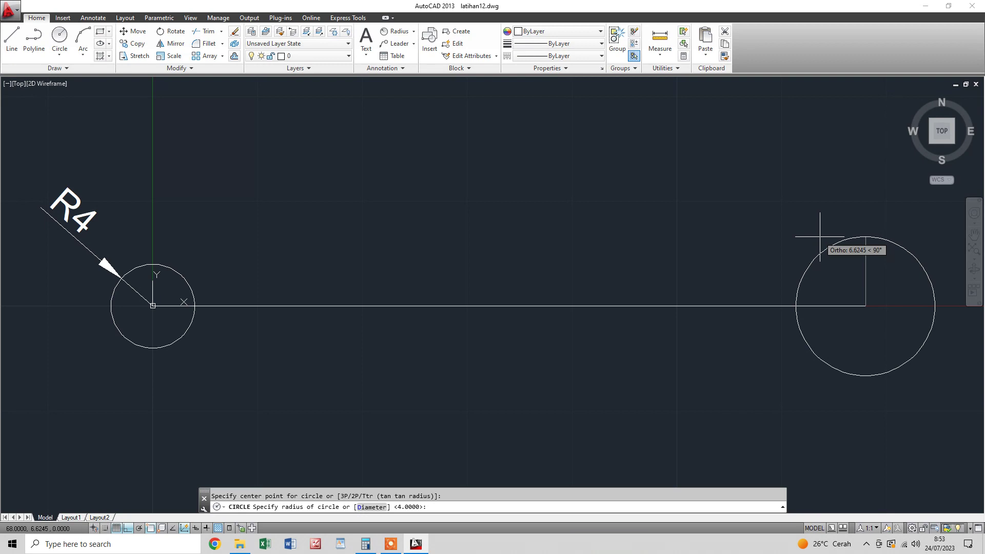
{"action": "type", "text": "d"}
{"action": "key", "text": "Return"}
{"action": "type", "text": "10"}
{"action": "key", "text": "Return"}
{"action": "key", "text": "Escape"}
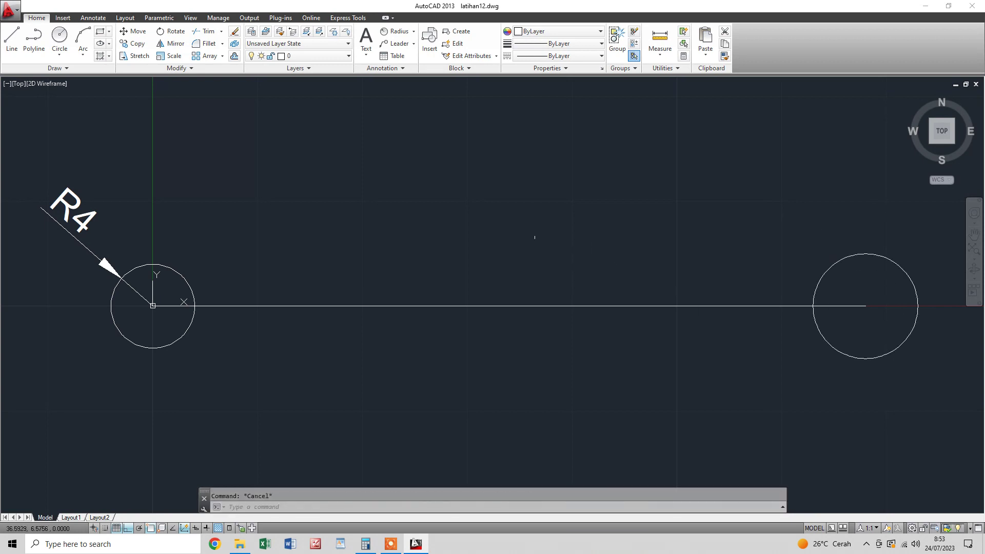
Add a Ø10 diameter dimension to the right circle, label placed upper right
{"action": "left_click", "coordinate": [414, 33]}
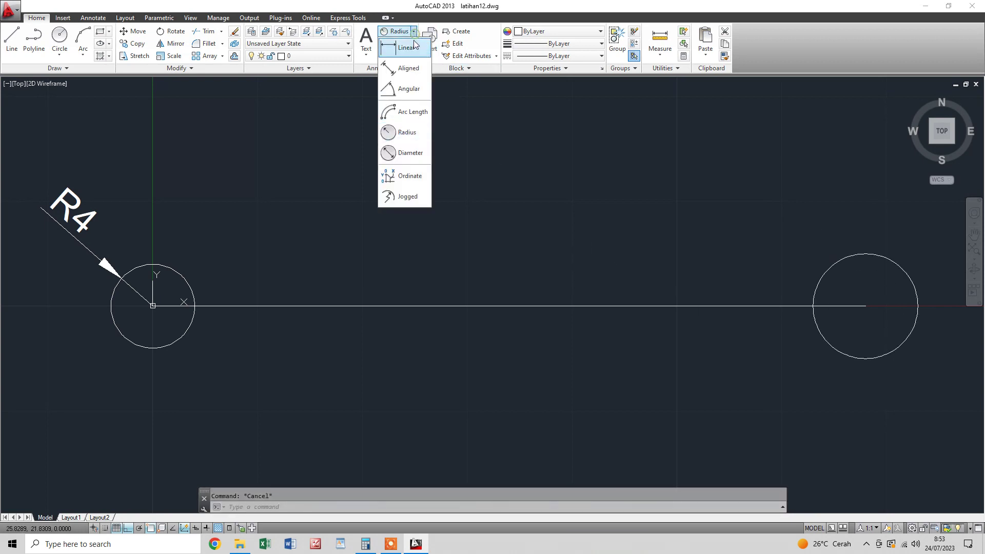
{"action": "left_click", "coordinate": [411, 153]}
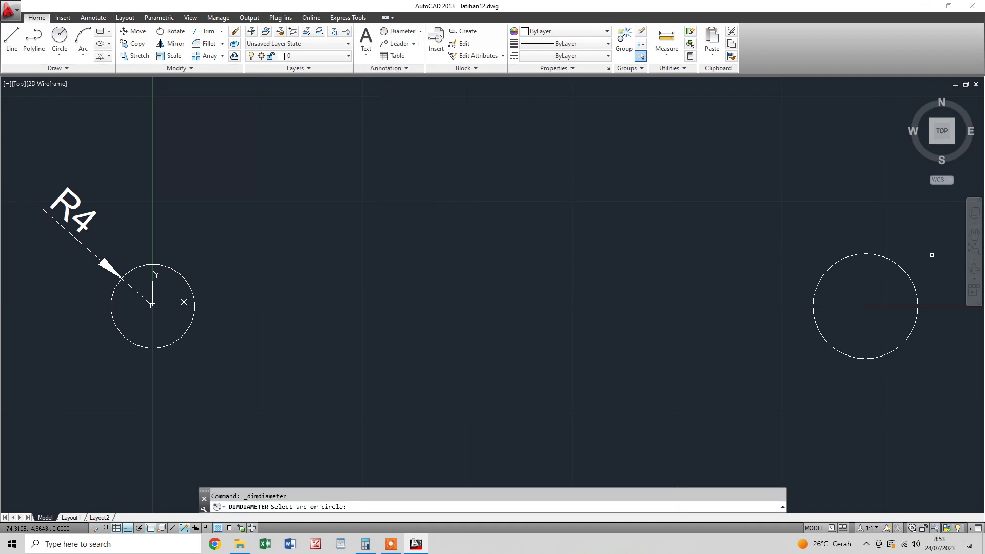
{"action": "left_click", "coordinate": [893, 260]}
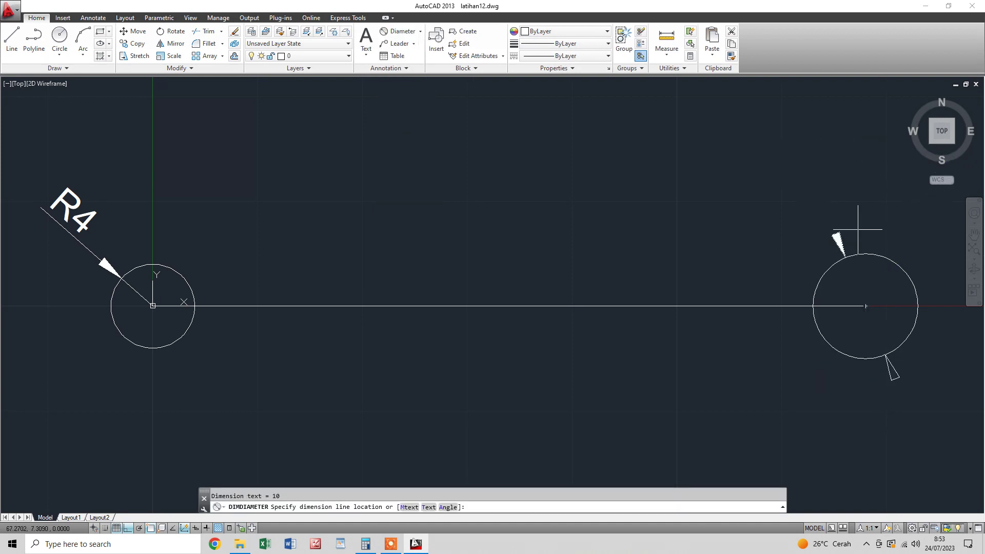
{"action": "left_click", "coordinate": [920, 240]}
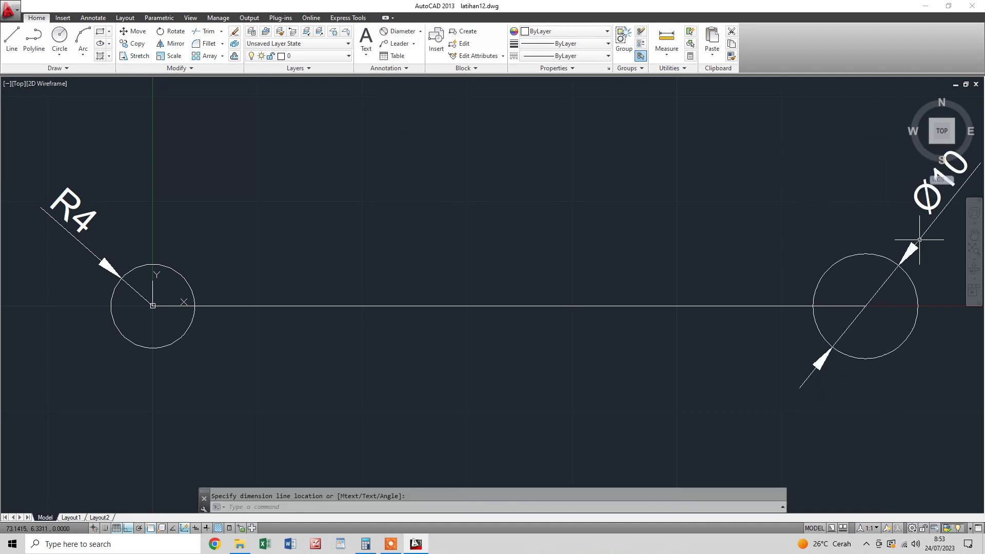
{"action": "key", "text": "Escape"}
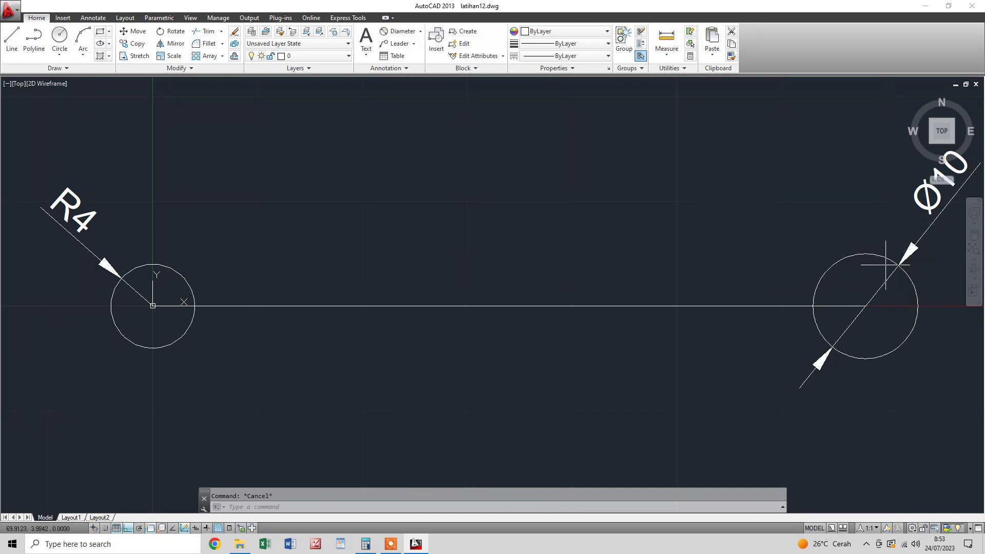
{"action": "scroll", "coordinate": [847, 252], "scroll_direction": "down", "scroll_amount": 2}
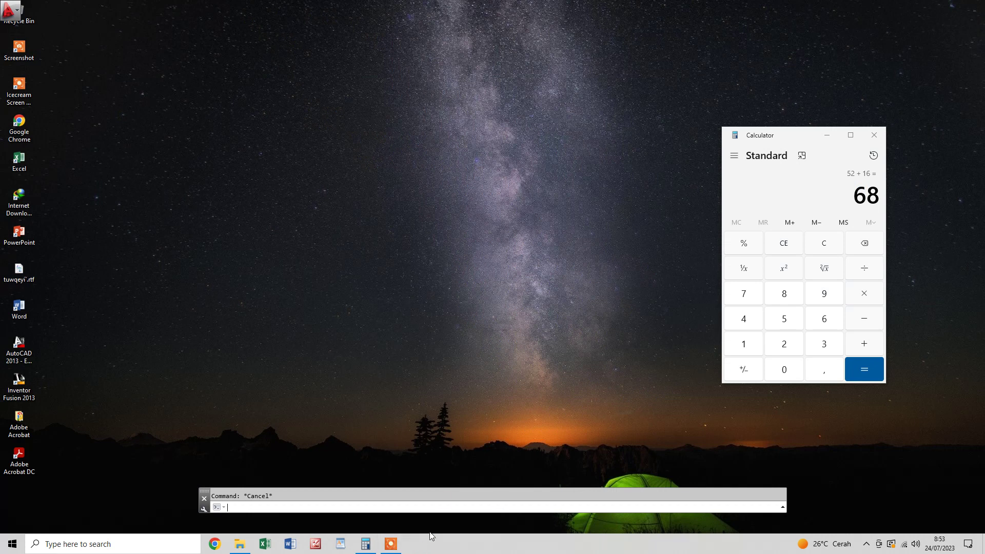
{"action": "left_click", "coordinate": [413, 544]}
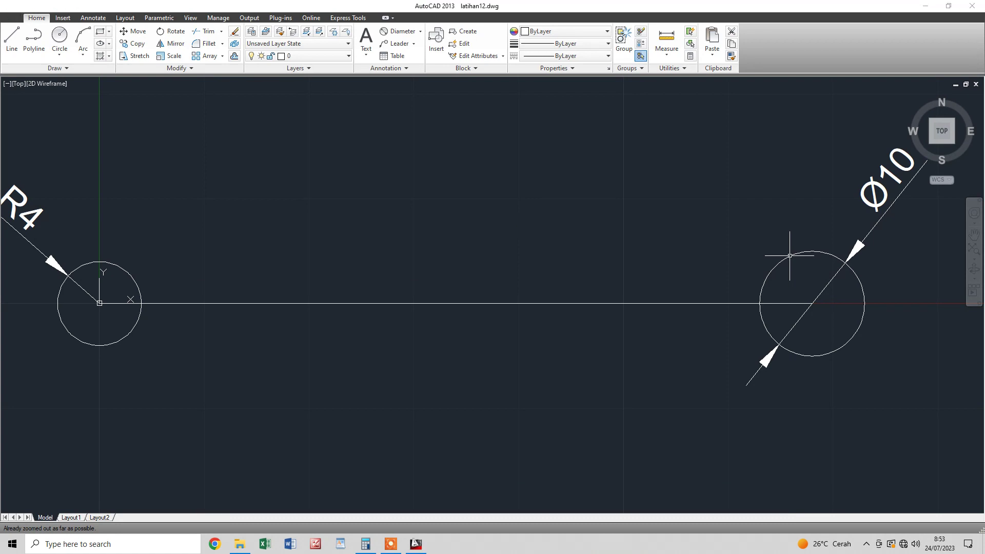
Draw a radius-10 circle concentric with the Ø10 circle at the line's right end
{"action": "left_click", "coordinate": [524, 225]}
{"action": "key", "text": "Escape"}
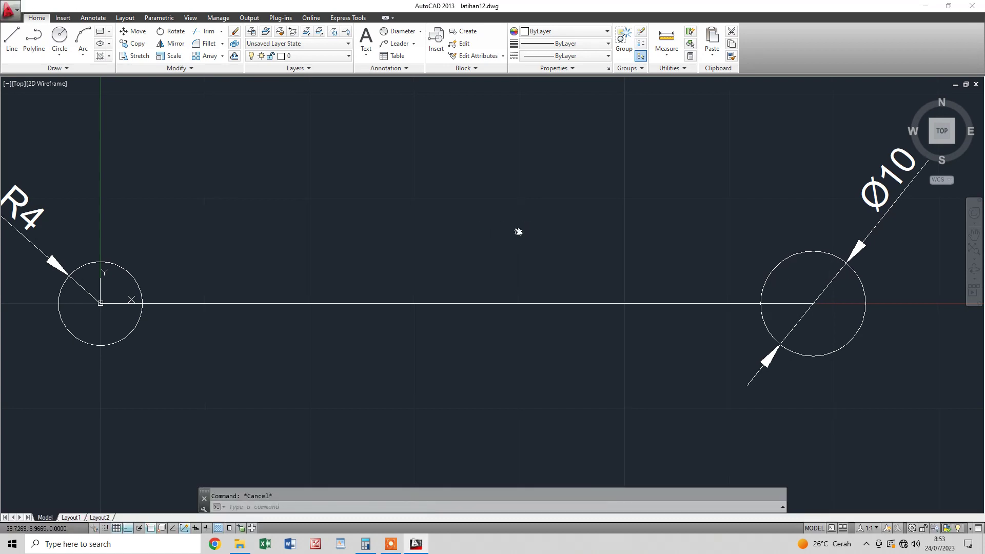
{"action": "middle_click_drag", "start_coordinate": [517, 229], "coordinate": [528, 231]}
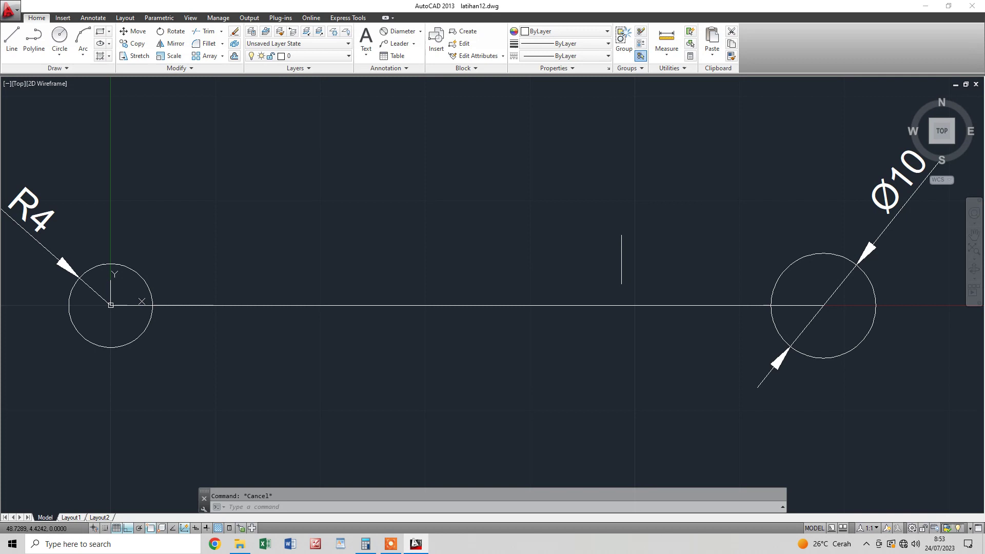
{"action": "middle_click_drag", "start_coordinate": [928, 315], "coordinate": [885, 316]}
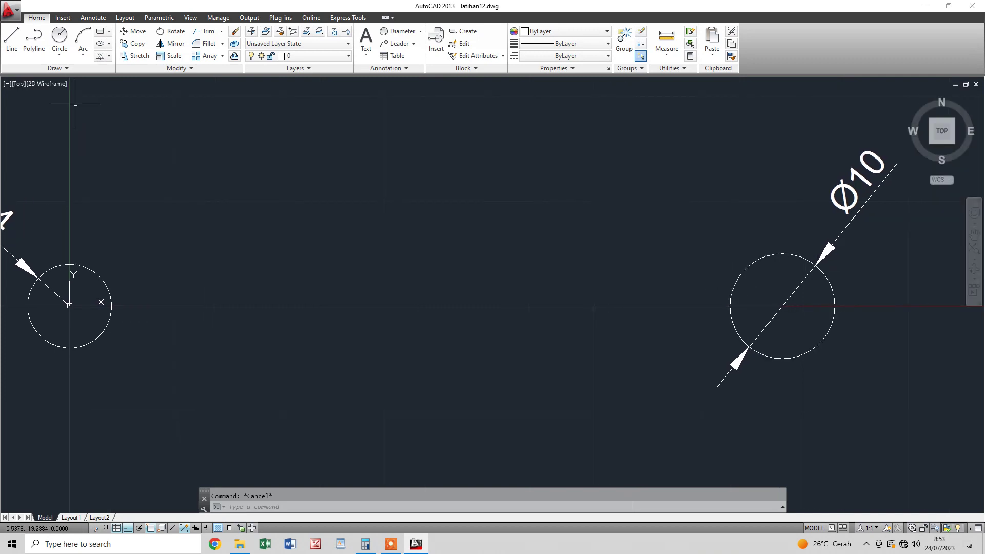
{"action": "left_click", "coordinate": [60, 49]}
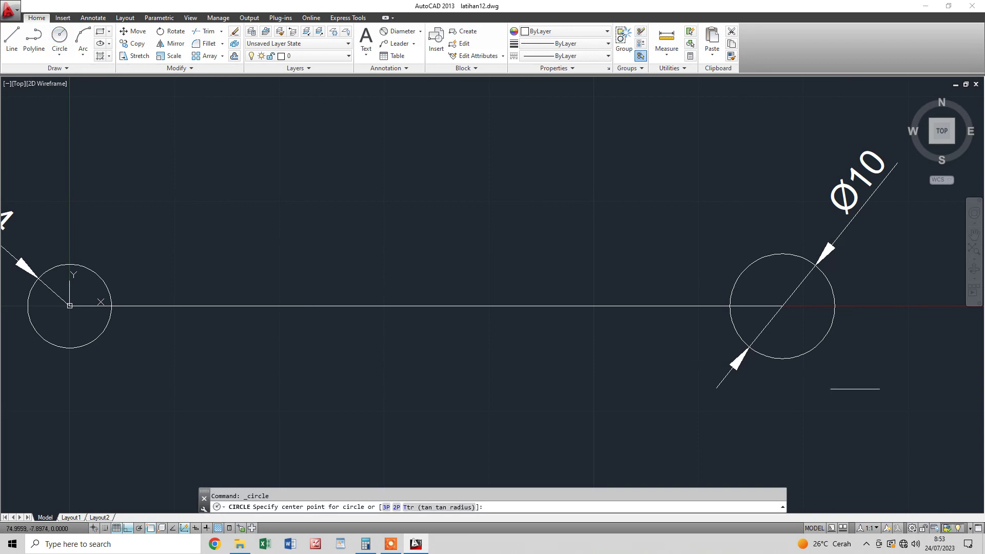
{"action": "left_click", "coordinate": [823, 344]}
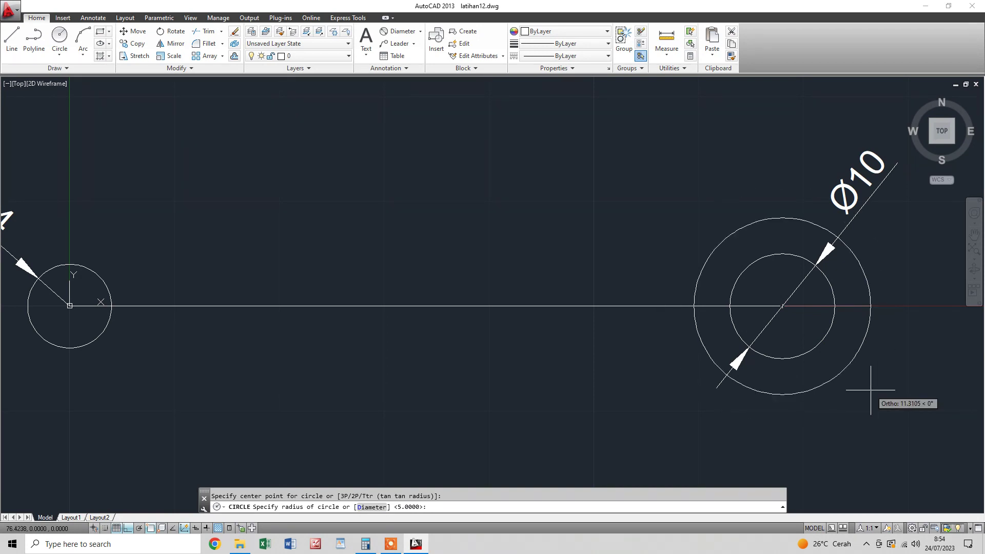
{"action": "type", "text": "r"}
{"action": "key", "text": "Return"}
{"action": "type", "text": "10"}
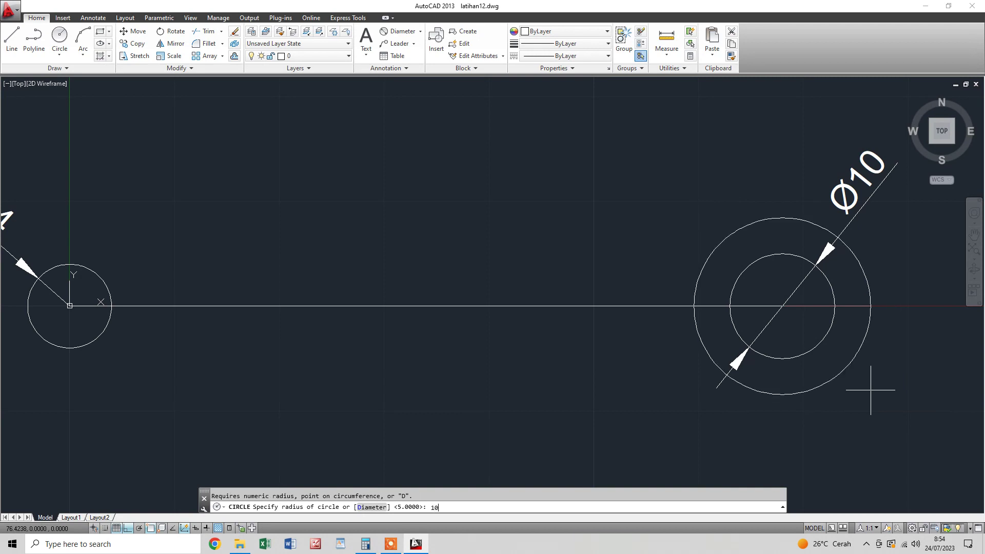
{"action": "key", "text": "Return"}
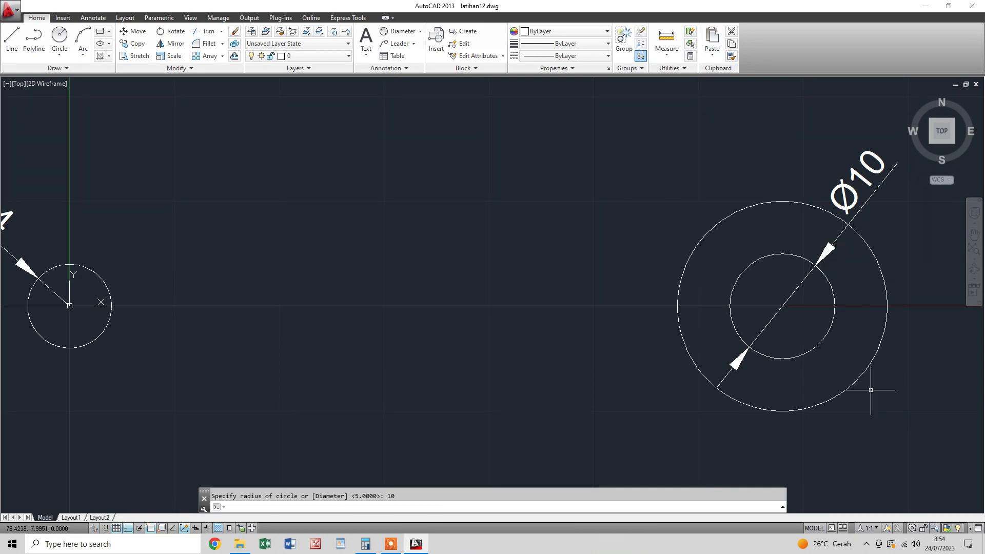
{"action": "key", "text": "Escape"}
{"action": "scroll", "coordinate": [693, 311], "scroll_direction": "down", "scroll_amount": 2}
{"action": "middle_click_drag", "start_coordinate": [642, 304], "coordinate": [650, 312]}
{"action": "scroll", "coordinate": [636, 316], "scroll_direction": "up", "scroll_amount": 2}
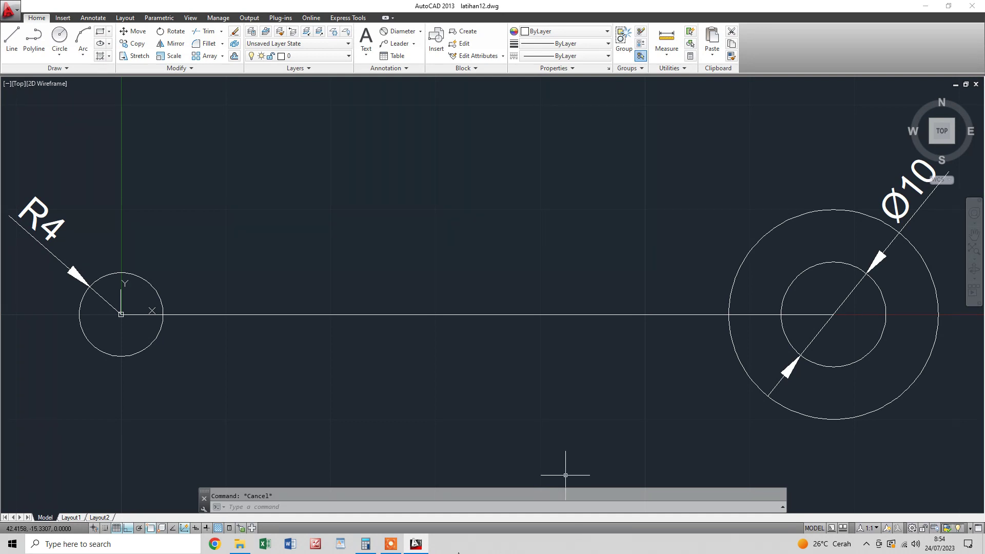
Compute 26*2 = 52 in Calculator
{"action": "left_click", "coordinate": [365, 544]}
{"action": "type", "text": "26*2"}
{"action": "key", "text": "Return"}
{"action": "left_click", "coordinate": [288, 234]}
Copy the R4 circle from base point 0,0 to 52 units right along the line
{"action": "left_click", "coordinate": [142, 50]}
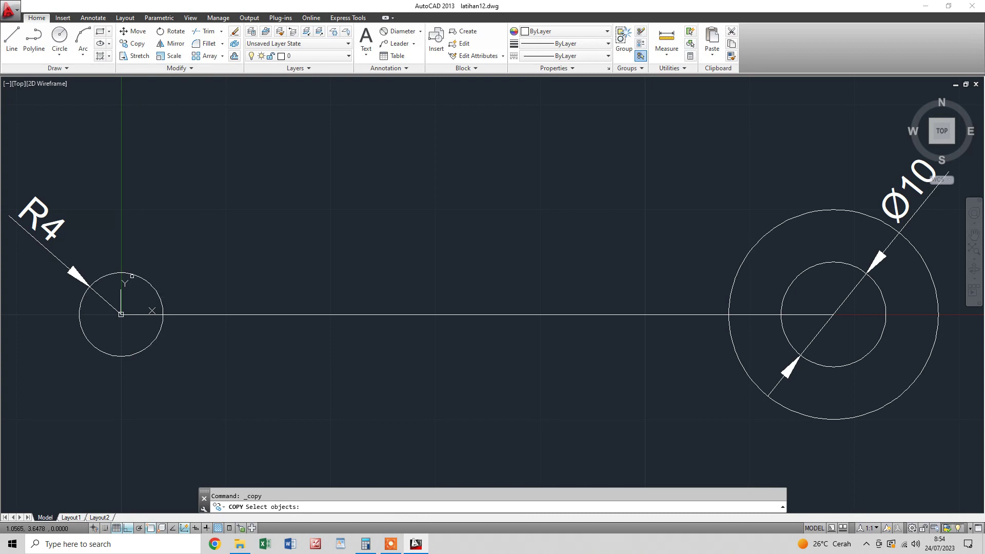
{"action": "left_click", "coordinate": [133, 275]}
{"action": "key", "text": "Return"}
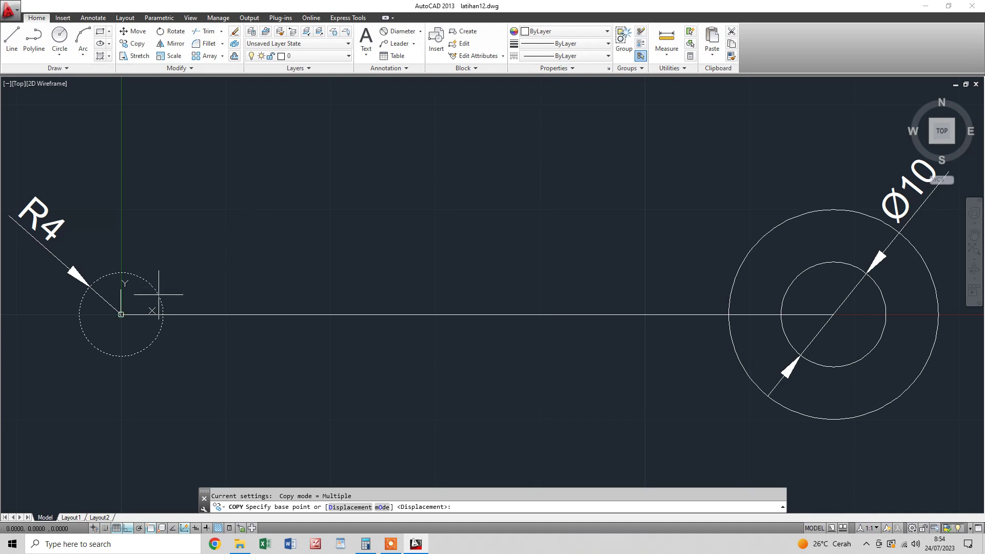
{"action": "type", "text": "0.,0"}
{"action": "key", "text": "BackSpace"}
{"action": "key", "text": "BackSpace"}
{"action": "key", "text": "BackSpace"}
{"action": "type", "text": "0"}
{"action": "key", "text": "Return"}
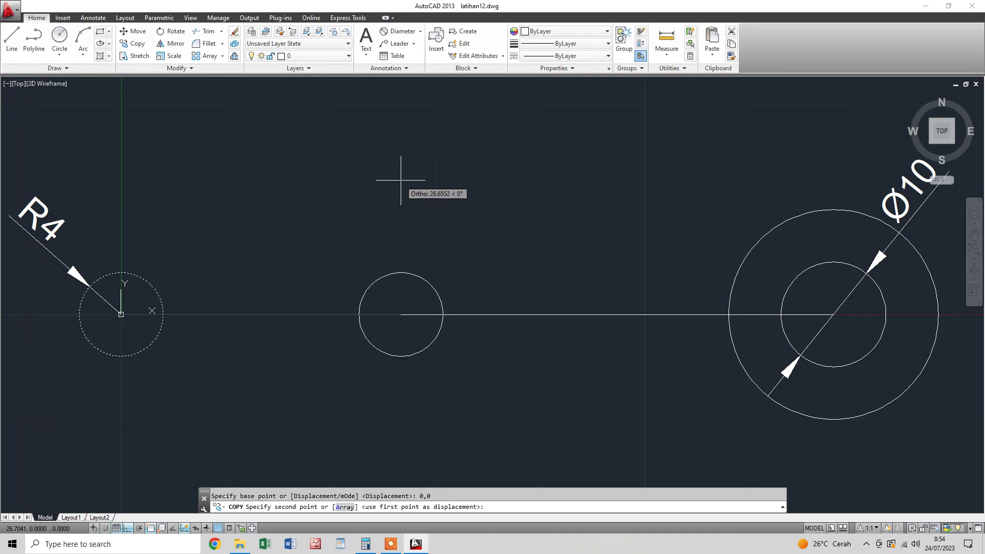
{"action": "type", "text": "52"}
{"action": "key", "text": "Return"}
{"action": "key", "text": "Escape"}
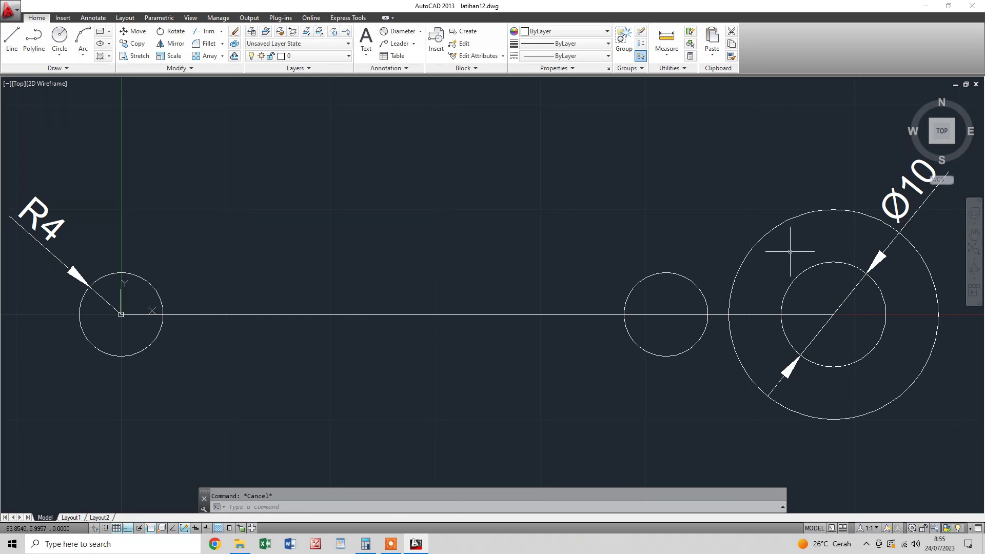
Select the 68-unit horizontal line and delete it, keeping all circles
{"action": "left_click", "coordinate": [413, 279]}
{"action": "left_click", "coordinate": [377, 315]}
{"action": "key", "text": "Escape"}
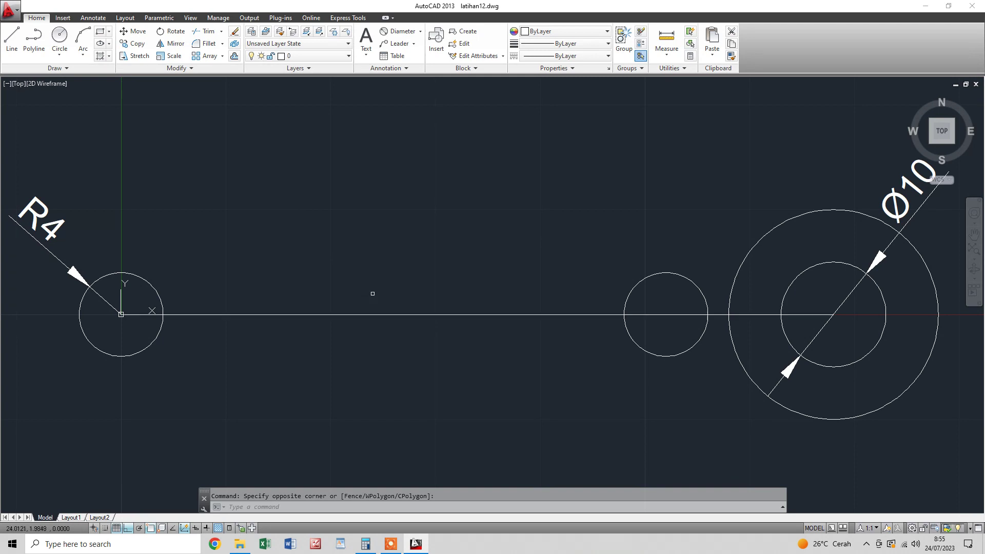
{"action": "left_click", "coordinate": [372, 314]}
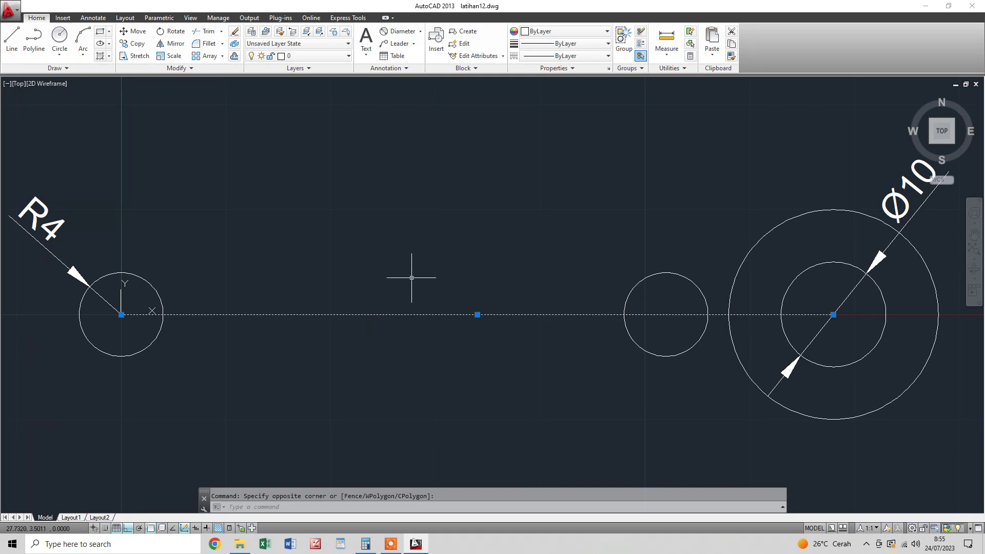
{"action": "key", "text": "Escape"}
{"action": "left_click", "coordinate": [480, 283]}
{"action": "left_click", "coordinate": [403, 347]}
{"action": "left_click", "coordinate": [496, 269]}
{"action": "key", "text": "Escape"}
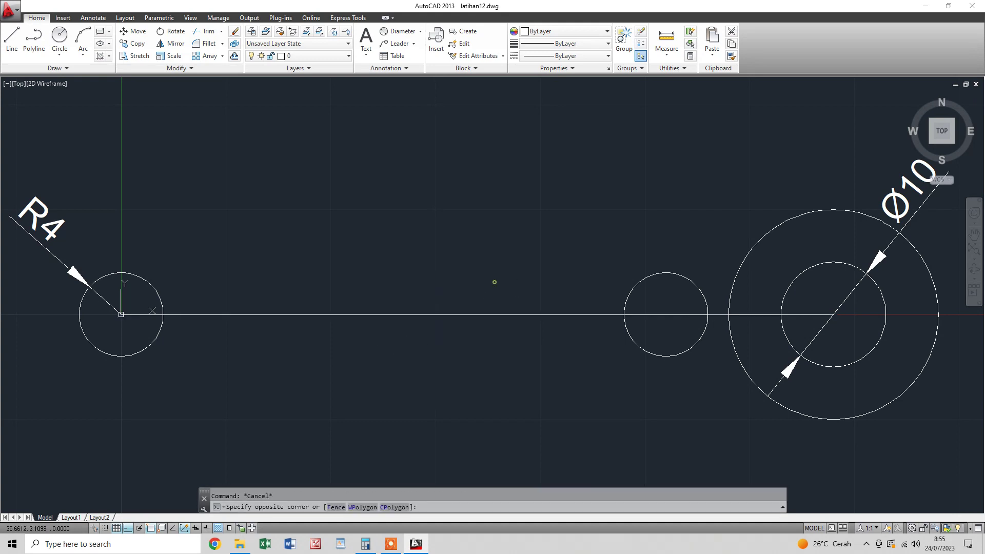
{"action": "left_click", "coordinate": [451, 314]}
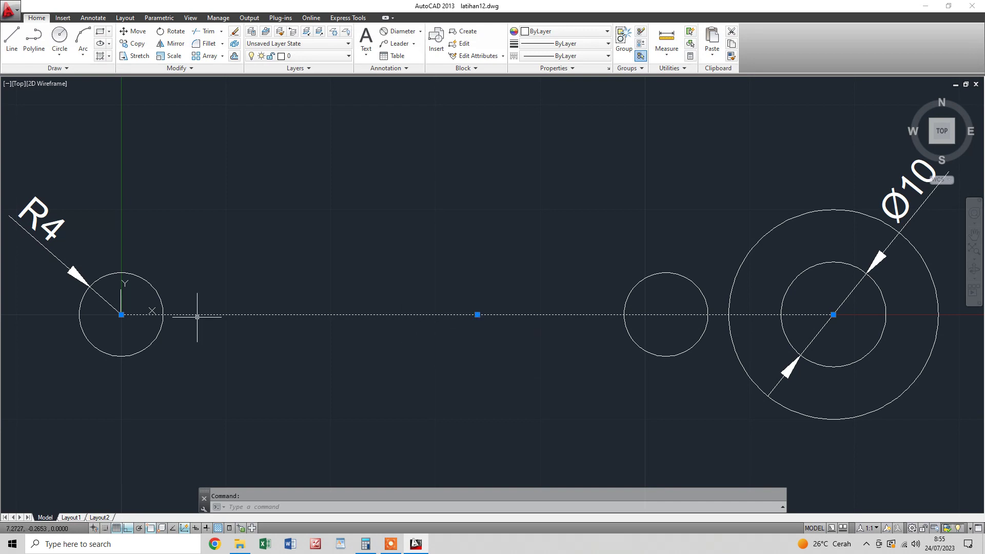
{"action": "left_click", "coordinate": [152, 285]}
{"action": "key", "text": "Escape"}
{"action": "left_click", "coordinate": [542, 291]}
{"action": "left_click", "coordinate": [495, 329]}
{"action": "key", "text": "Delete"}
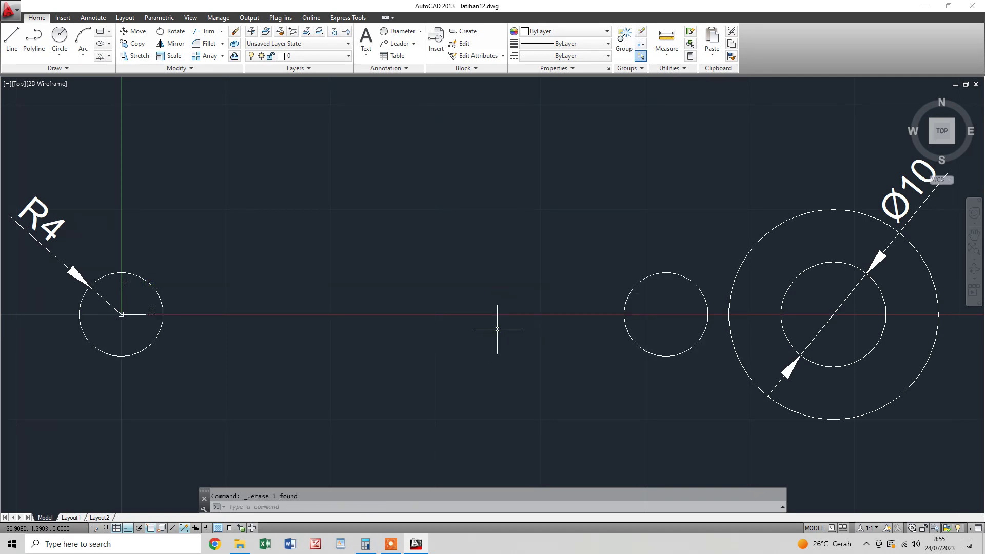
Draw a 52-unit line from the R4 circle's centre to the middle circle's centre
{"action": "left_click", "coordinate": [16, 50]}
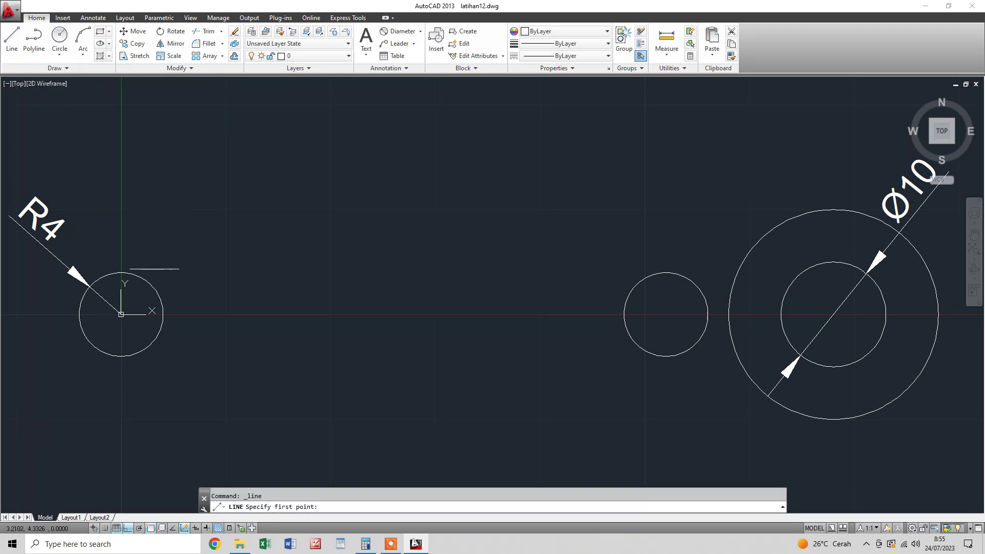
{"action": "left_click", "coordinate": [150, 278]}
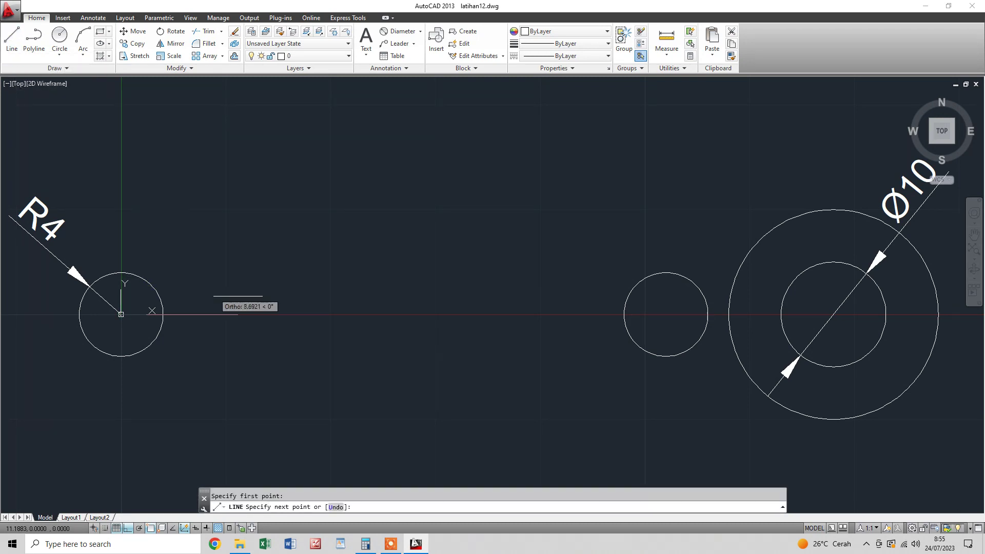
{"action": "left_click", "coordinate": [635, 277]}
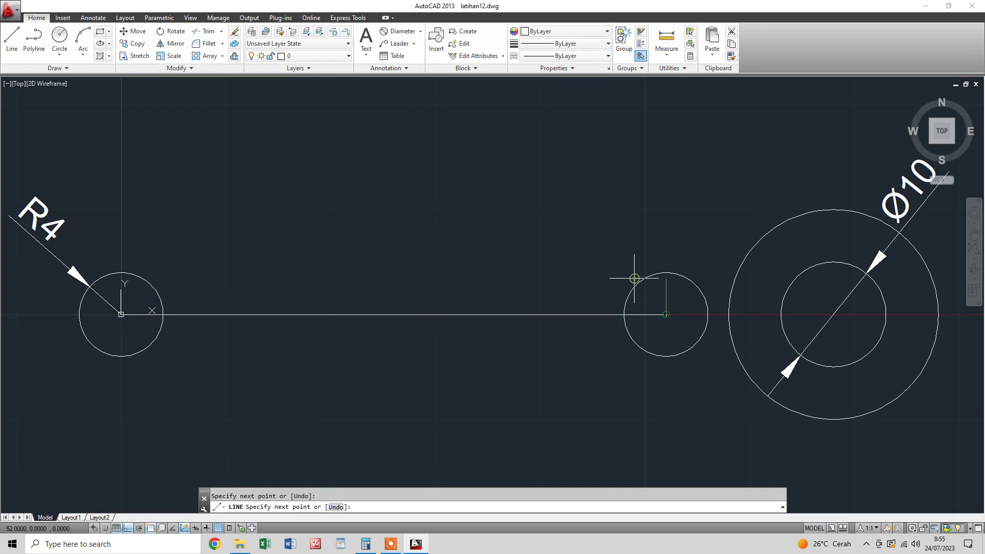
{"action": "key", "text": "Escape"}
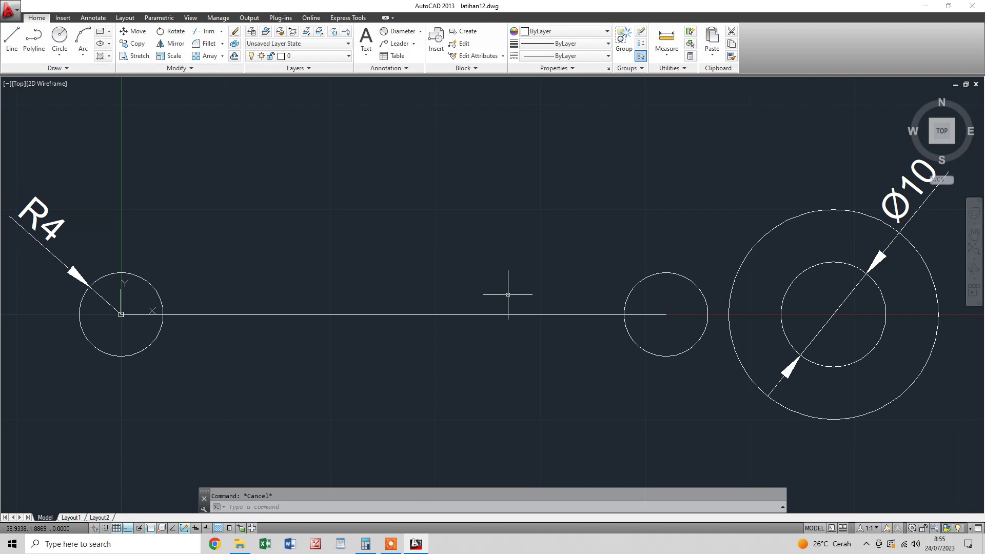
{"action": "left_click", "coordinate": [66, 39]}
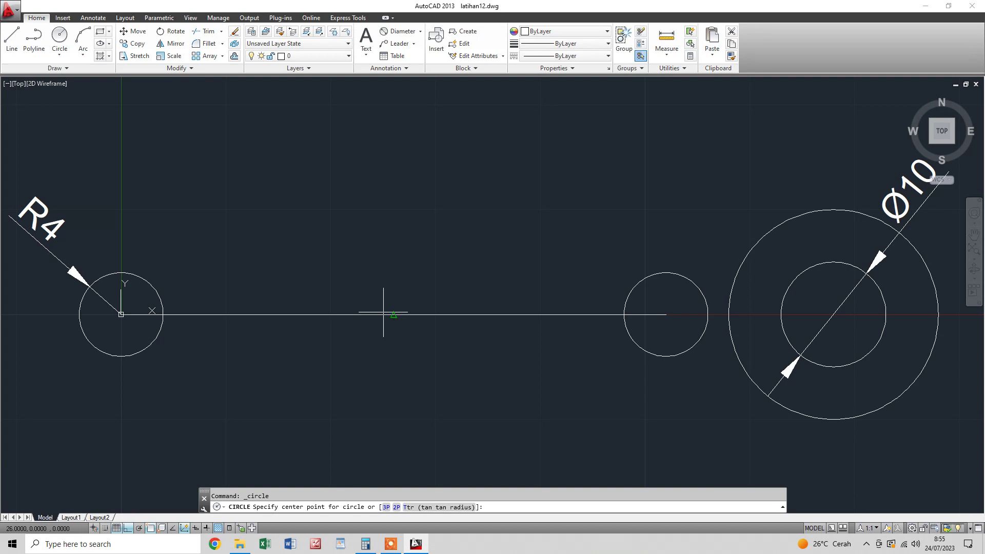
Draw a radius-22 circle centred on the line's midpoint
{"action": "left_click", "coordinate": [383, 312]}
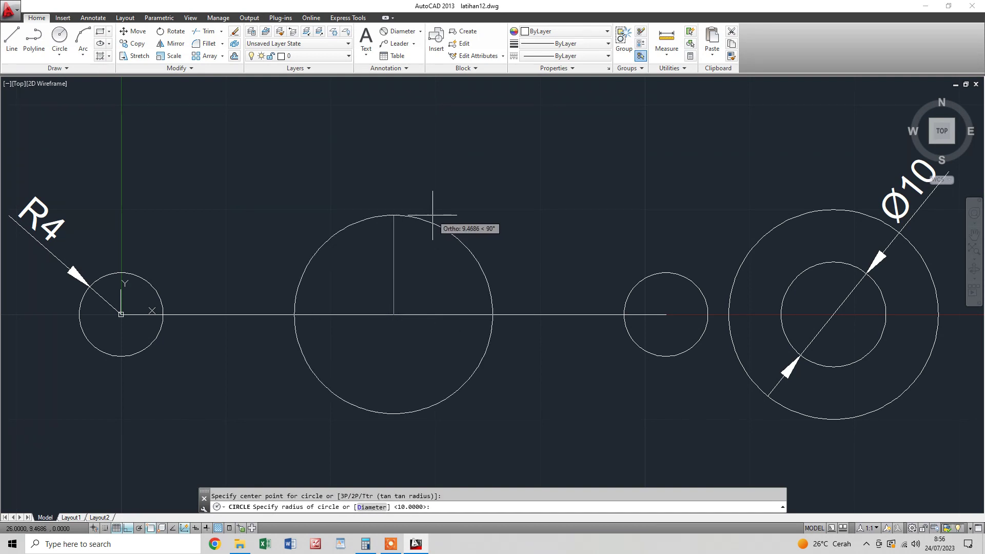
{"action": "type", "text": "r22"}
{"action": "key", "text": "Return"}
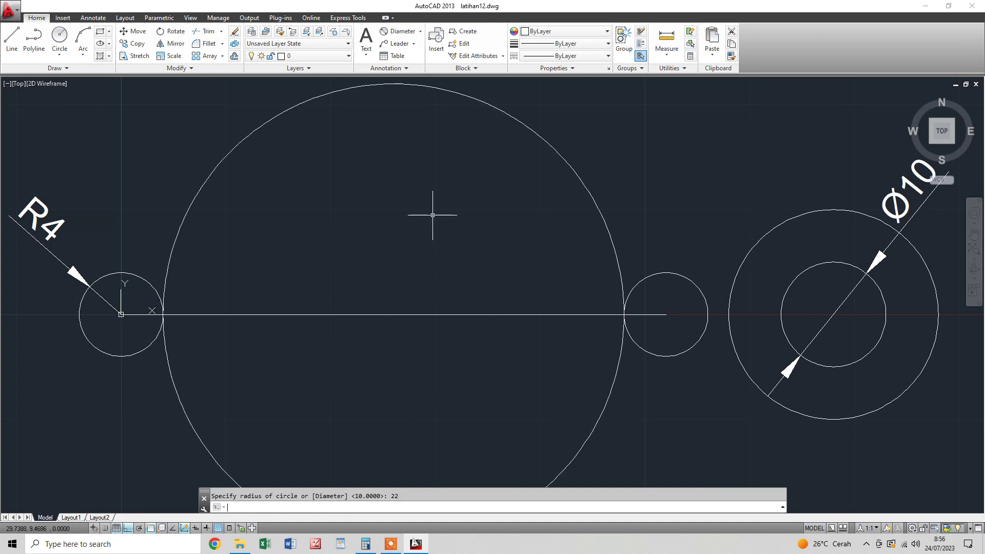
{"action": "key", "text": "Escape"}
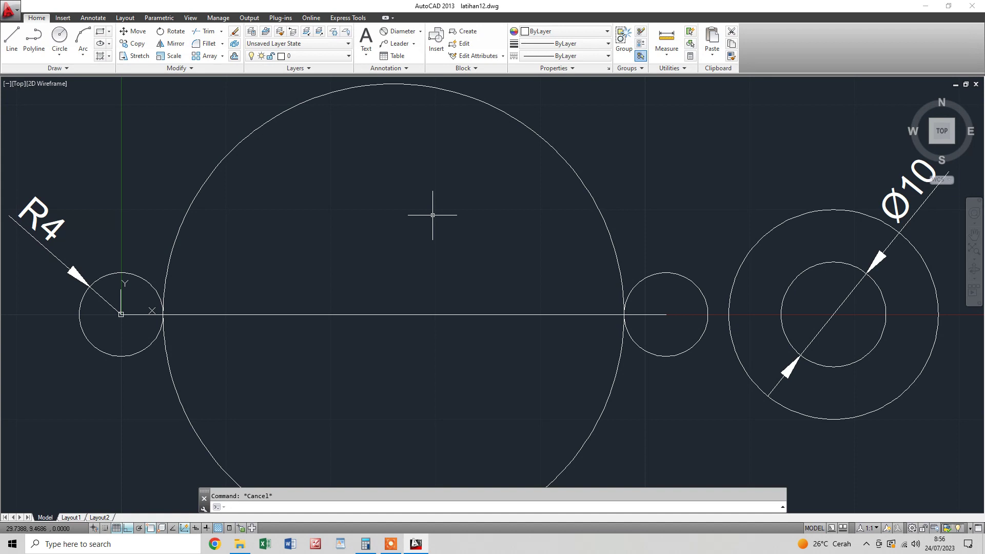
{"action": "scroll", "coordinate": [436, 213], "scroll_direction": "down", "scroll_amount": 2}
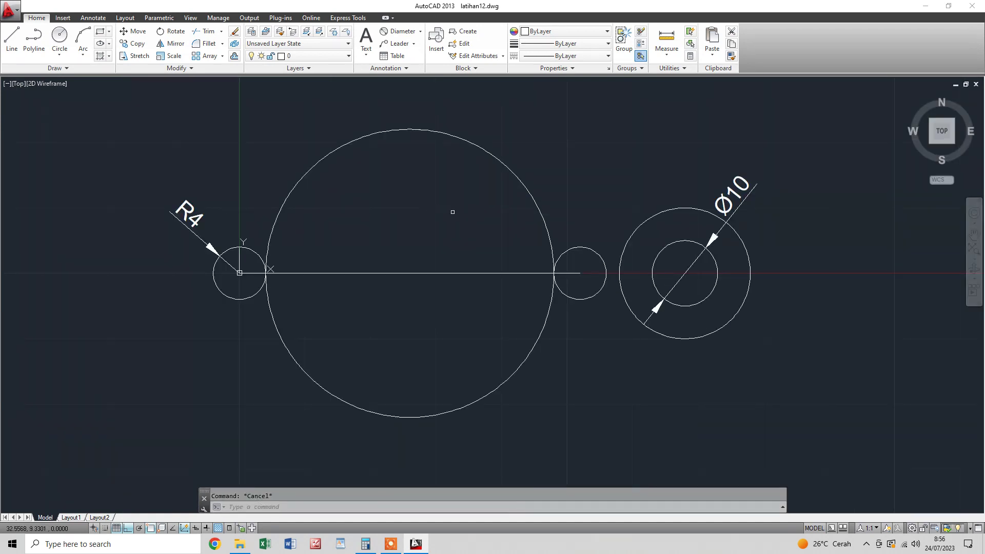
{"action": "middle_click_drag", "start_coordinate": [452, 212], "coordinate": [457, 229]}
Save the drawing, then erase the R4 and Ø10 dimensions
{"action": "key", "text": "ctrl+s"}
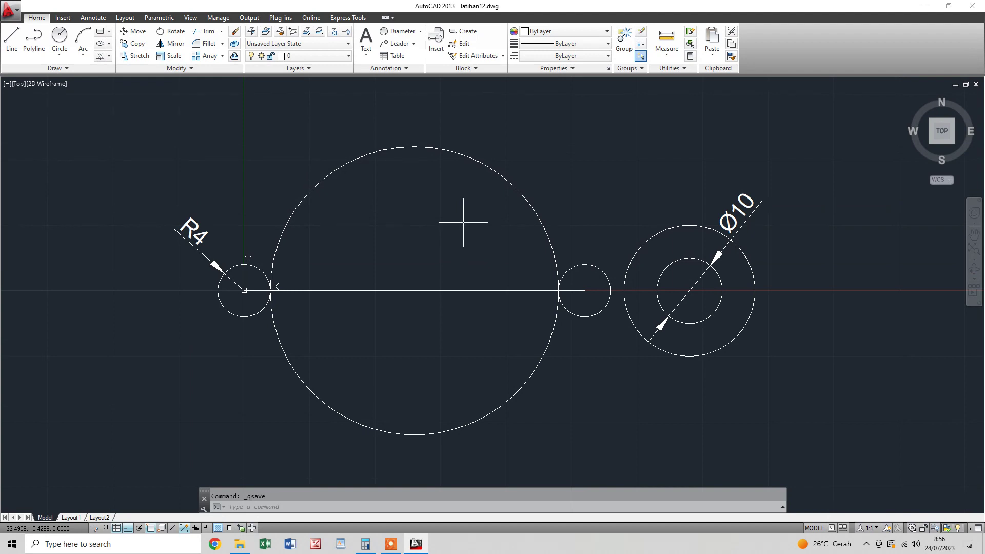
{"action": "key", "text": "Escape"}
{"action": "left_click", "coordinate": [194, 200]}
{"action": "left_click", "coordinate": [154, 239]}
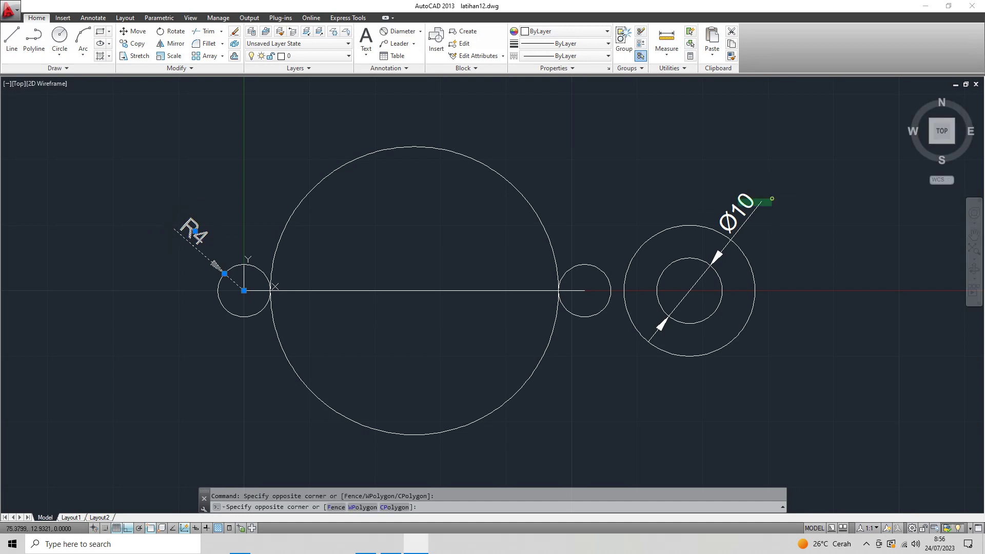
{"action": "left_click", "coordinate": [733, 208]}
{"action": "key", "text": "Delete"}
{"action": "key", "text": "Escape"}
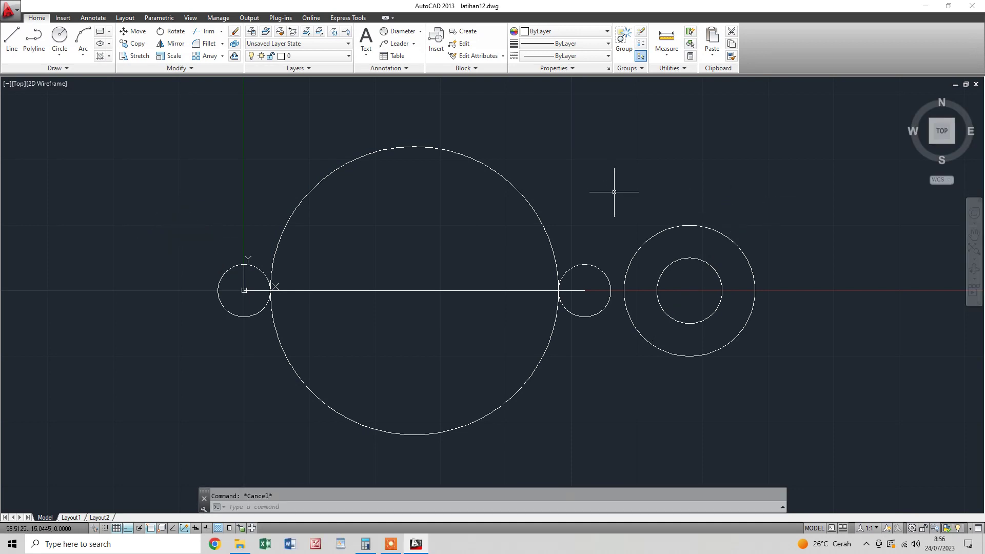
Draw a line tangent to the small left circle's top and the big circle's upper edge
{"action": "left_click", "coordinate": [16, 46]}
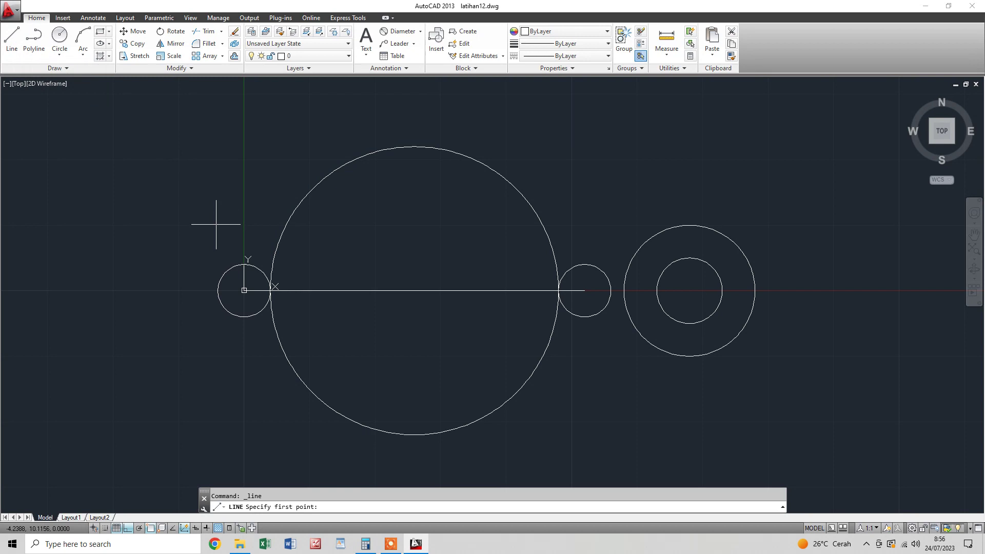
{"action": "type", "text": "tan"}
{"action": "key", "text": "Return"}
{"action": "left_click", "coordinate": [228, 269]}
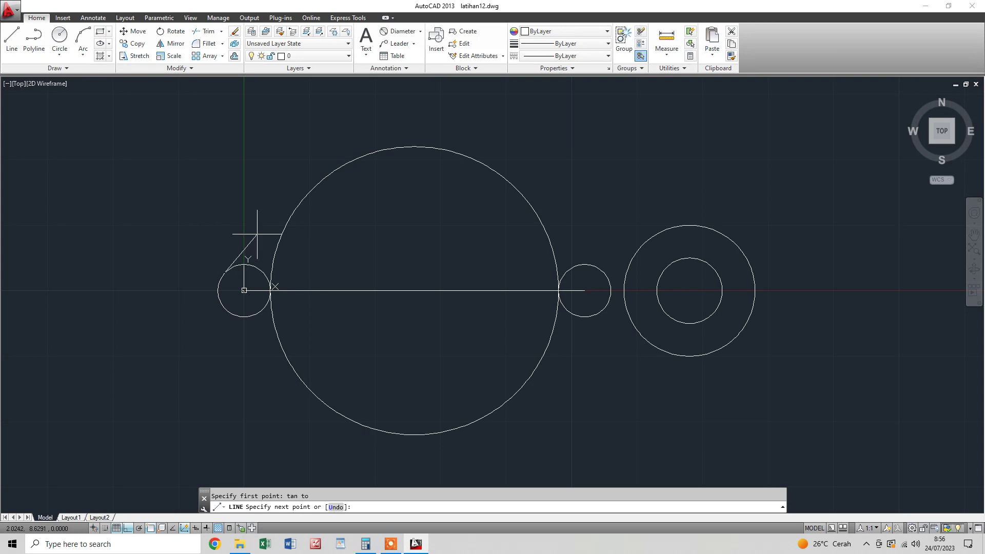
{"action": "type", "text": "ta"}
{"action": "key", "text": "Return"}
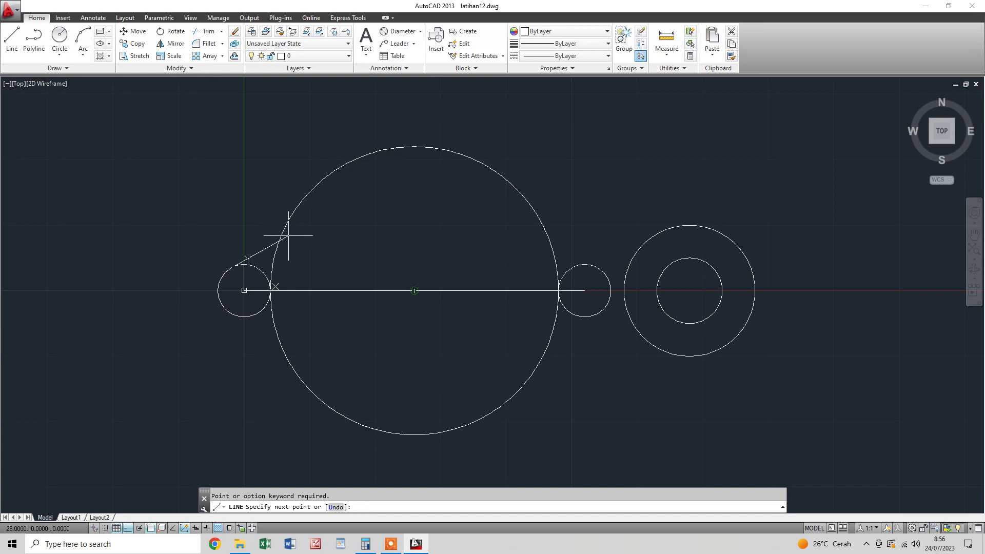
{"action": "type", "text": "tan"}
{"action": "key", "text": "space"}
{"action": "left_click", "coordinate": [347, 158]}
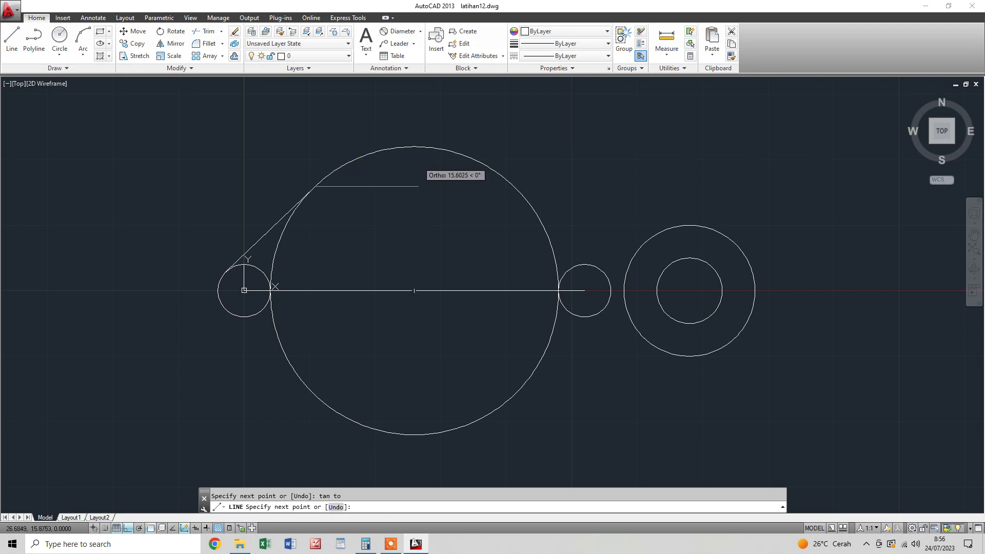
{"action": "key", "text": "Escape"}
{"action": "middle_click_drag", "start_coordinate": [395, 259], "coordinate": [439, 244]}
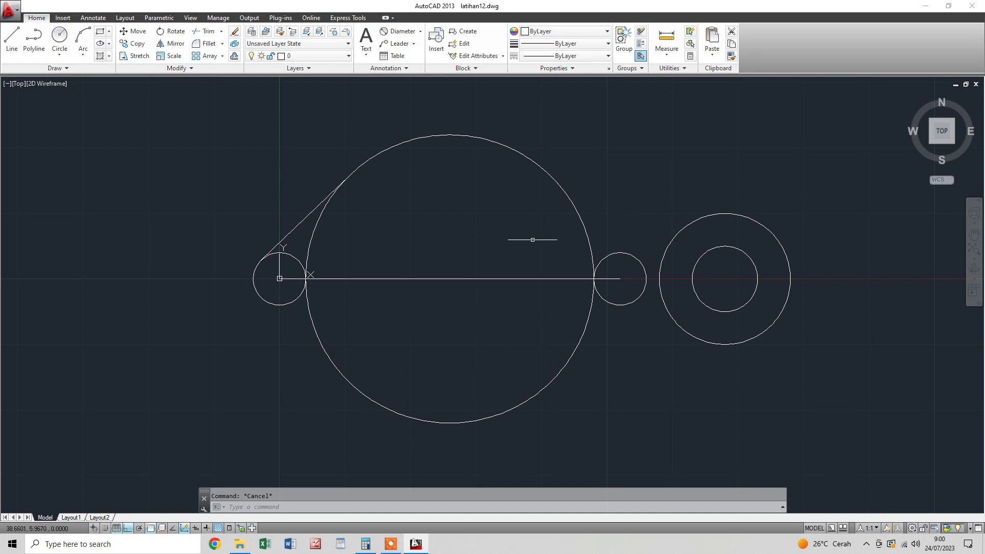
Zoom in and out and pan to reframe the circles and lines
{"action": "scroll", "coordinate": [308, 262], "scroll_direction": "up", "scroll_amount": 3}
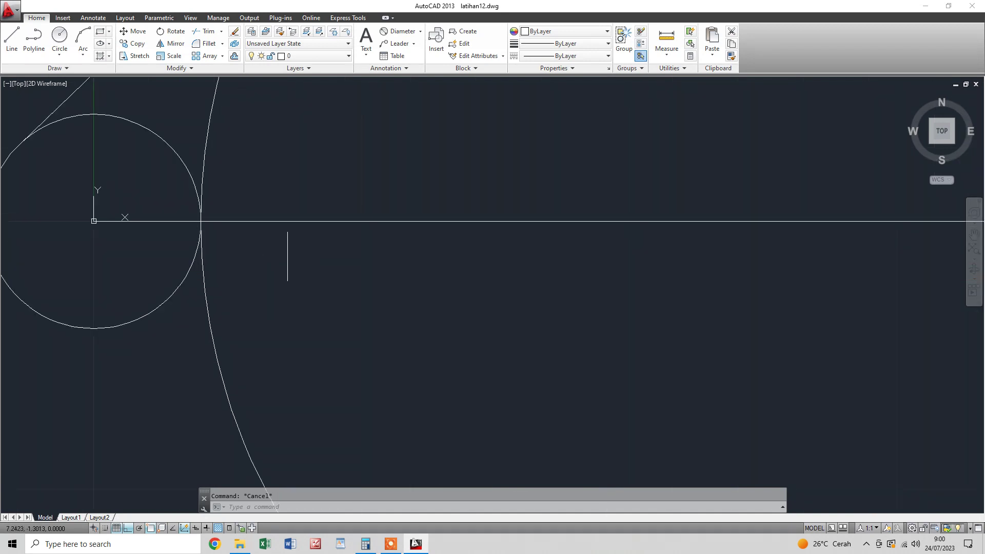
{"action": "scroll", "coordinate": [303, 267], "scroll_direction": "down", "scroll_amount": 1}
{"action": "scroll", "coordinate": [715, 246], "scroll_direction": "up", "scroll_amount": 3}
{"action": "scroll", "coordinate": [708, 224], "scroll_direction": "up", "scroll_amount": 3}
{"action": "scroll", "coordinate": [726, 222], "scroll_direction": "down", "scroll_amount": 3}
{"action": "scroll", "coordinate": [726, 222], "scroll_direction": "down", "scroll_amount": 2}
{"action": "scroll", "coordinate": [726, 221], "scroll_direction": "down", "scroll_amount": 3}
{"action": "scroll", "coordinate": [726, 231], "scroll_direction": "down", "scroll_amount": 2}
{"action": "scroll", "coordinate": [724, 244], "scroll_direction": "down", "scroll_amount": 2}
{"action": "middle_click_drag", "start_coordinate": [719, 250], "coordinate": [624, 269]}
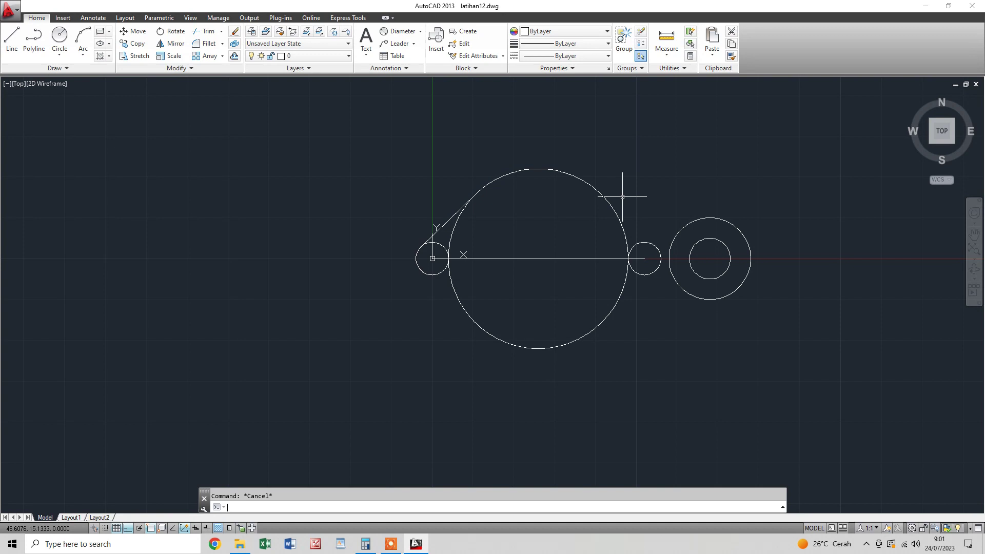
Erase the big circle, the connecting line and the leftover diagonal construction line
{"action": "left_click", "coordinate": [645, 173]}
{"action": "left_click", "coordinate": [593, 282]}
{"action": "key", "text": "Delete"}
{"action": "left_click", "coordinate": [519, 176]}
{"action": "left_click", "coordinate": [462, 209]}
{"action": "key", "text": "Delete"}
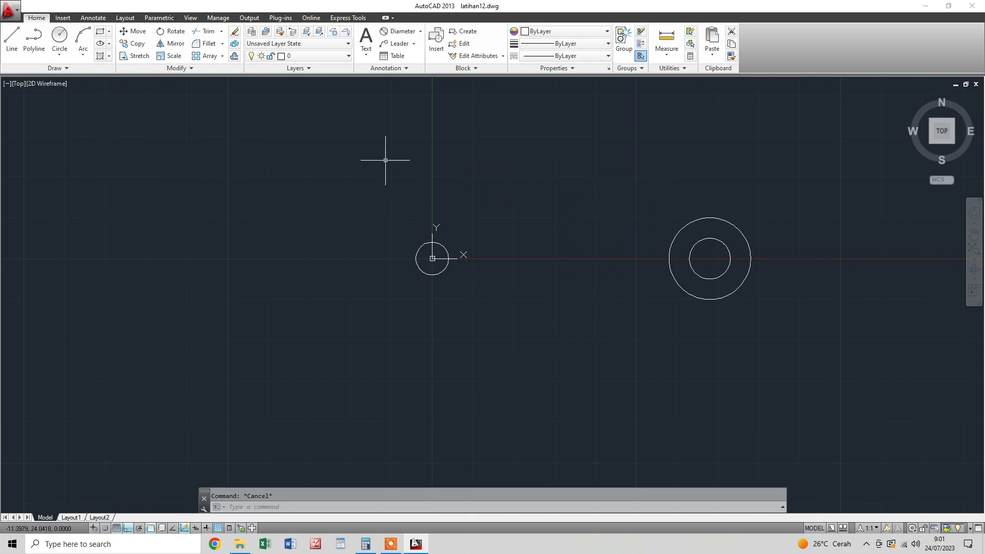
Copy the origin circle from base point 0,0 a distance of 52 to the right
{"action": "left_click", "coordinate": [131, 45]}
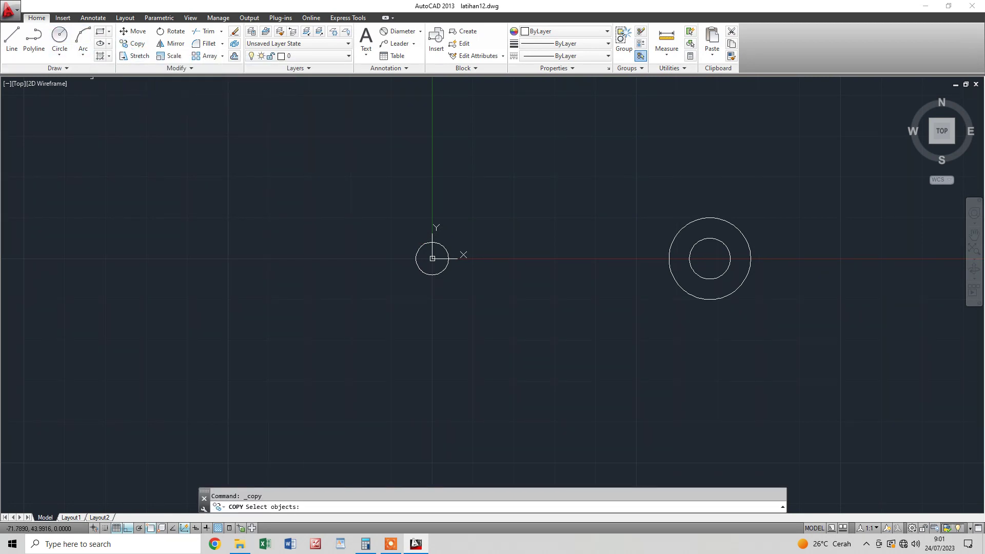
{"action": "left_click", "coordinate": [441, 273]}
{"action": "key", "text": "Return"}
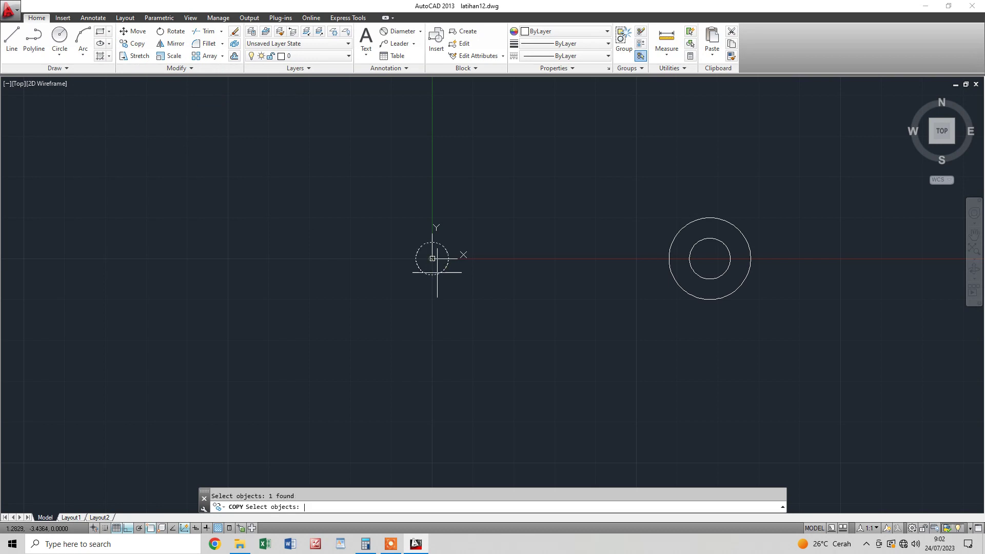
{"action": "type", "text": "0,0"}
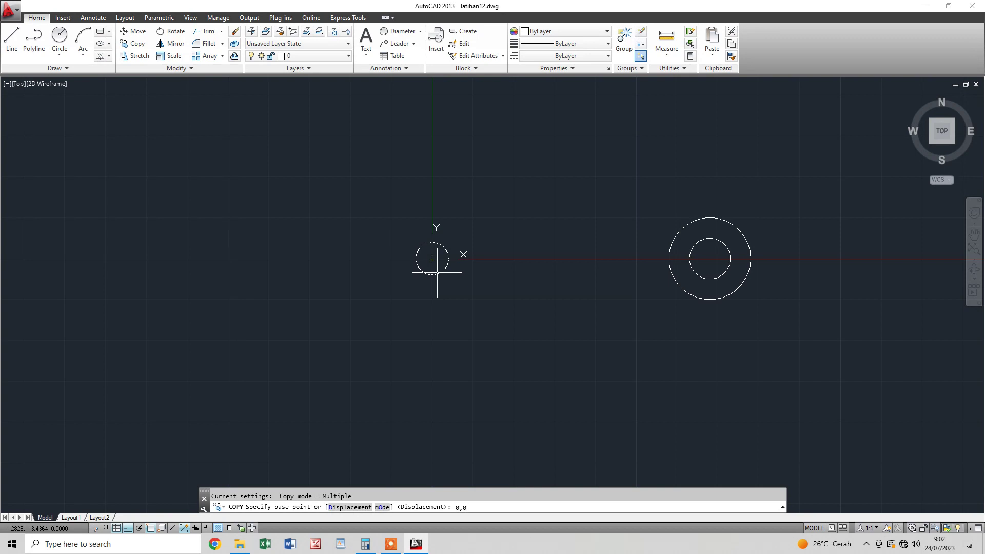
{"action": "key", "text": "Return"}
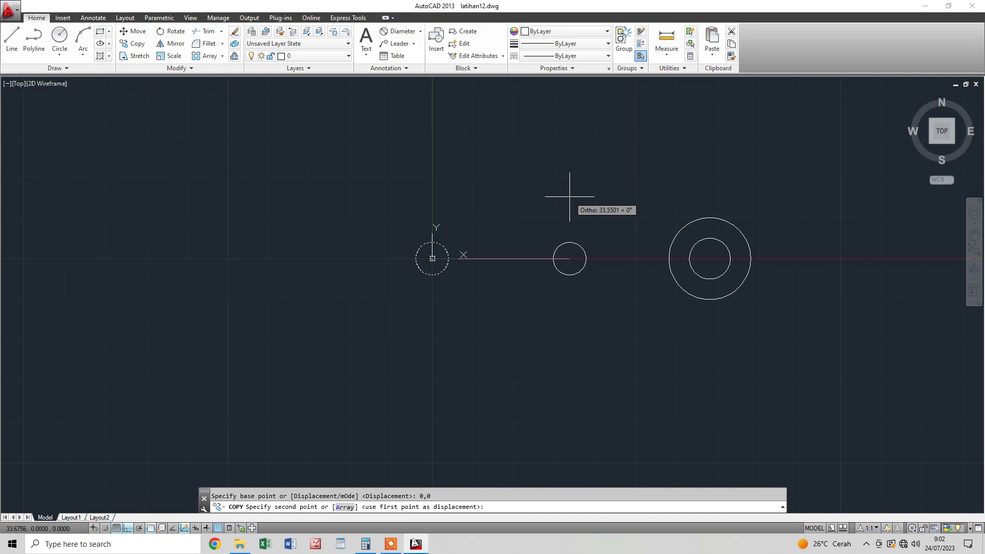
{"action": "type", "text": "52"}
{"action": "key", "text": "Return"}
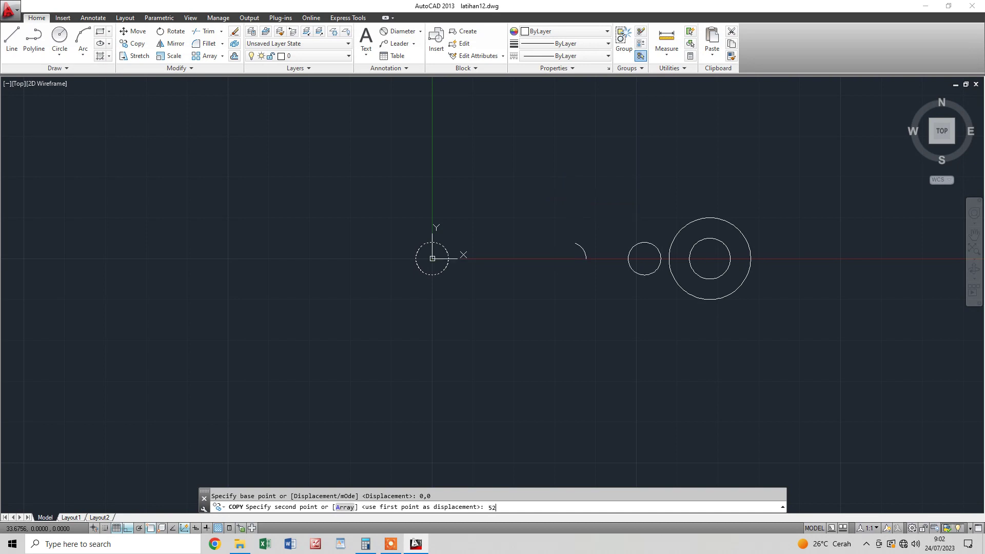
{"action": "key", "text": "Escape"}
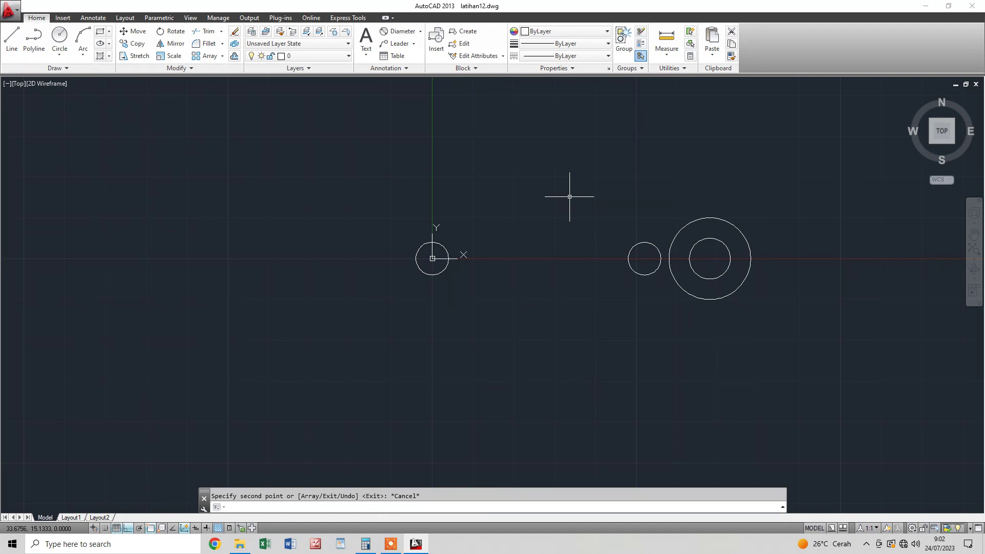
Draw a 52-unit line from the origin to the copied circle's centre
{"action": "left_click", "coordinate": [15, 45]}
{"action": "type", "text": ",0"}
{"action": "key", "text": "Return"}
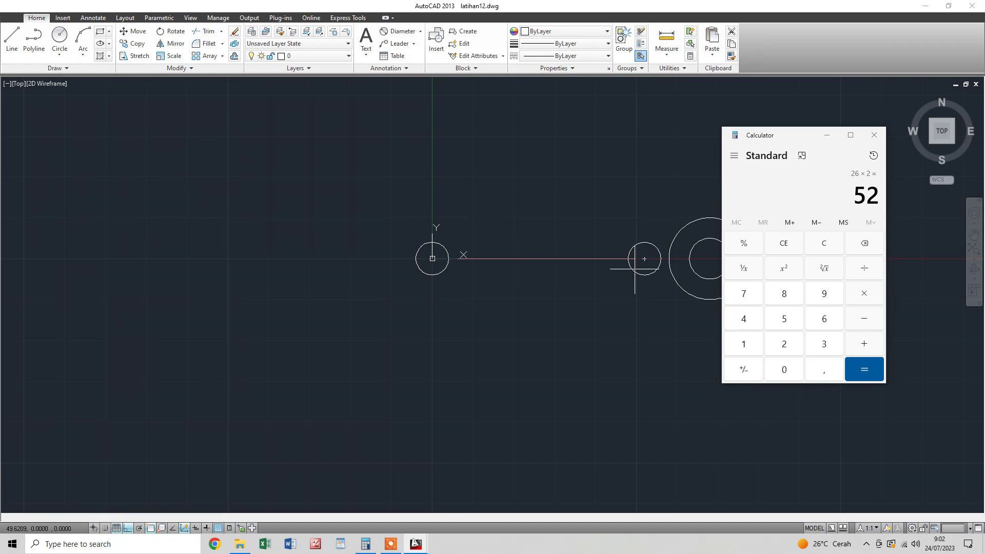
{"action": "key", "text": "alt+Tab"}
{"action": "key", "text": "alt+Tab"}
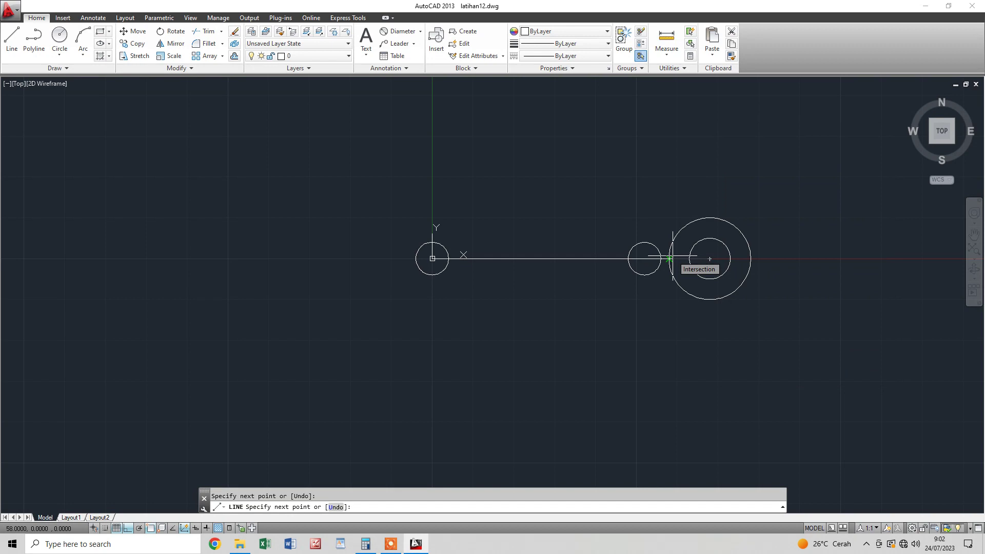
{"action": "left_click", "coordinate": [636, 244]}
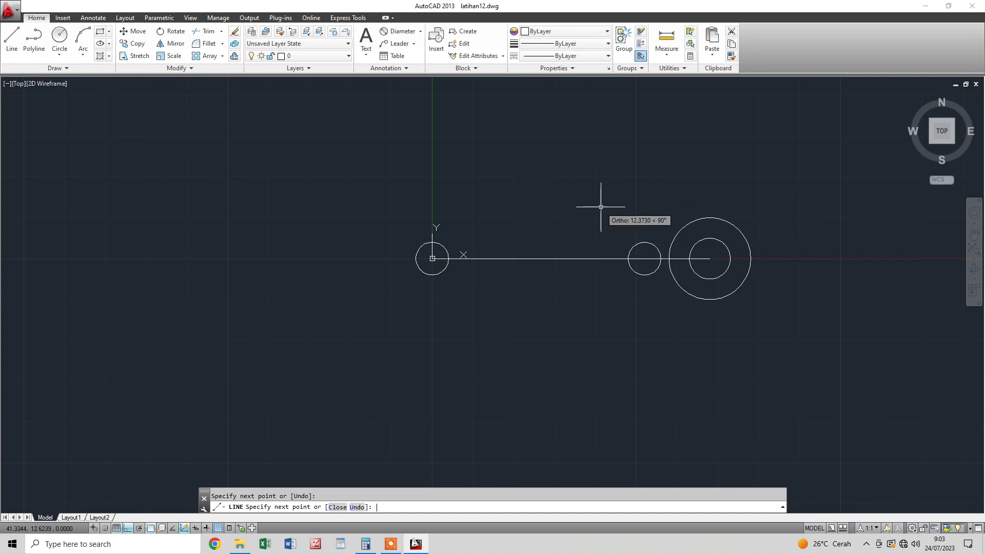
{"action": "key", "text": "Escape"}
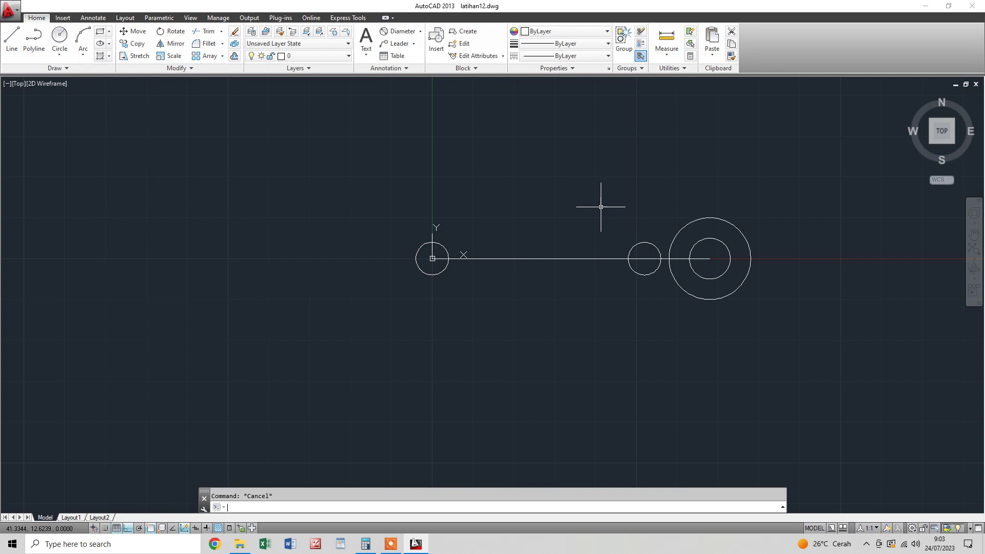
Window-erase the stray overlapping short segment
{"action": "left_click", "coordinate": [81, 128]}
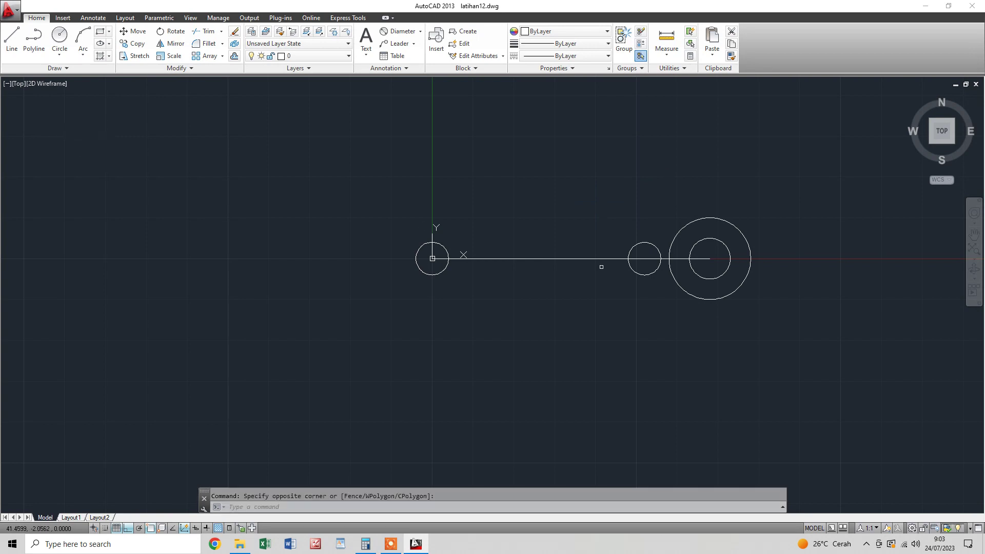
{"action": "left_click", "coordinate": [666, 259]}
{"action": "key", "text": "Delete"}
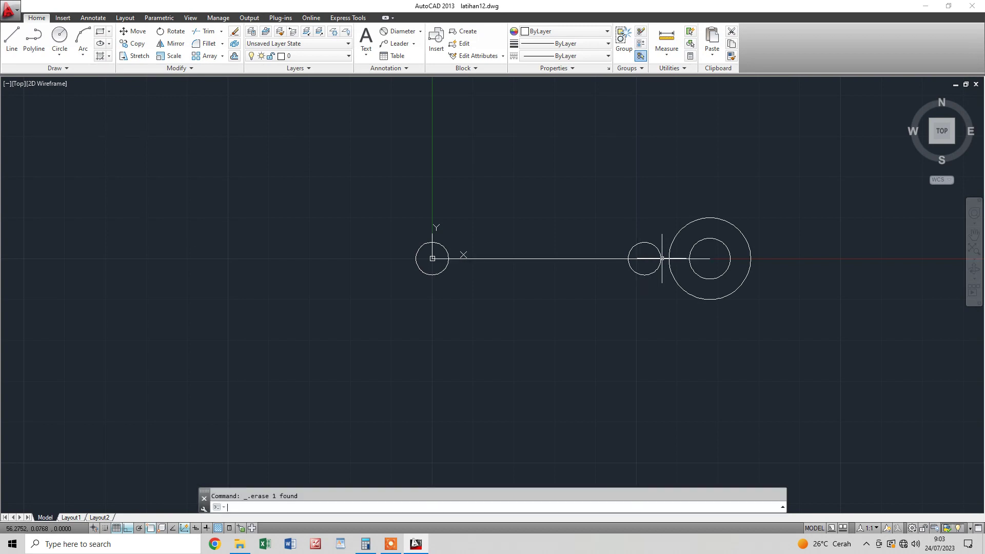
{"action": "key", "text": "Escape"}
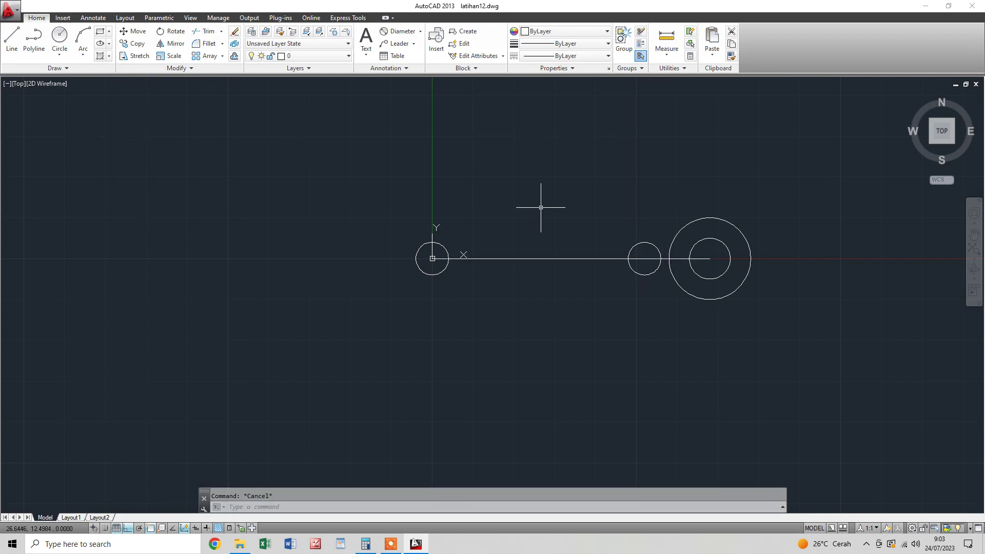
{"action": "middle_click_drag", "start_coordinate": [541, 207], "coordinate": [465, 220]}
Replace the horizontal line with a new one between the two small circle centres
{"action": "left_click", "coordinate": [626, 271]}
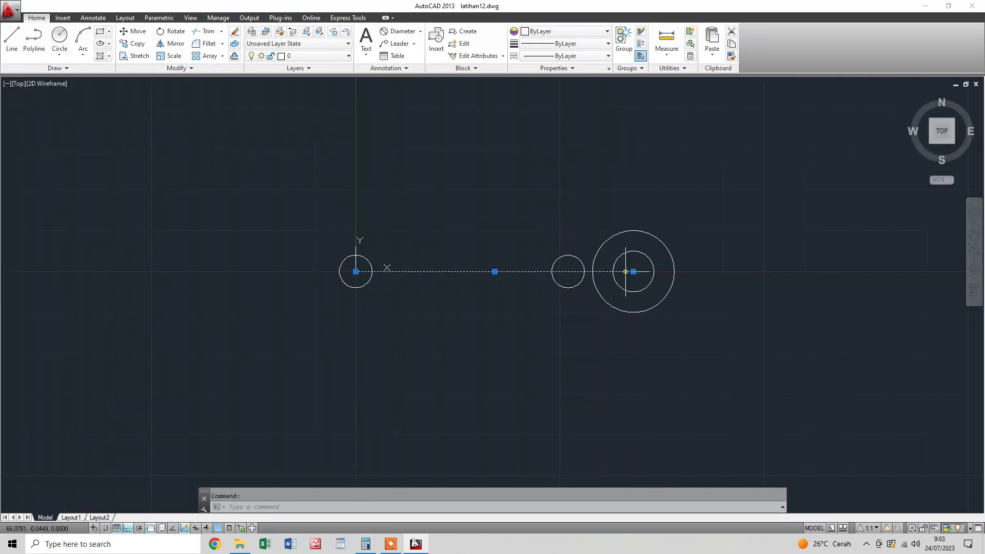
{"action": "key", "text": "Delete"}
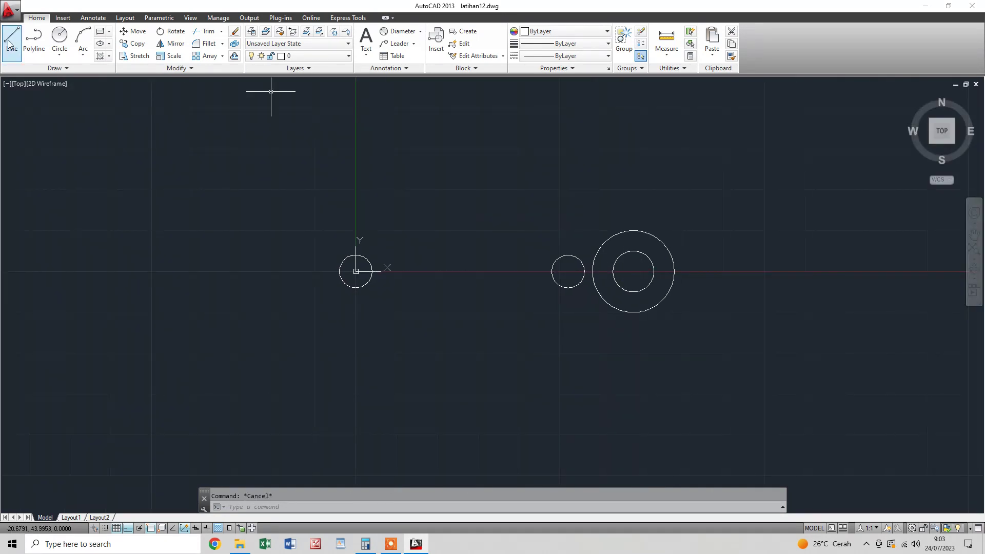
{"action": "left_click", "coordinate": [10, 46]}
{"action": "left_click", "coordinate": [356, 271]}
{"action": "left_click", "coordinate": [568, 271]}
{"action": "key", "text": "Escape"}
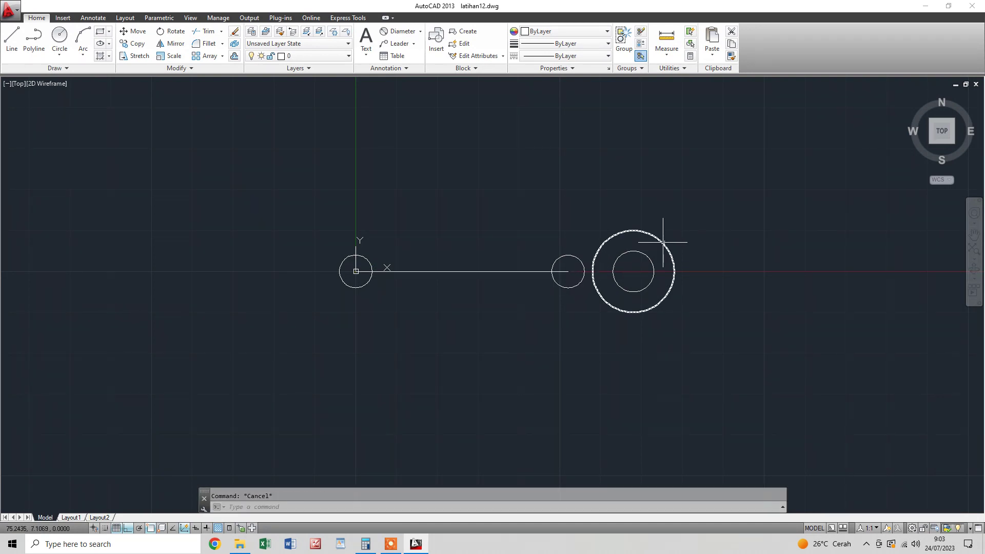
Draw a radius-22 circle centred on the line's midpoint
{"action": "left_click", "coordinate": [60, 38]}
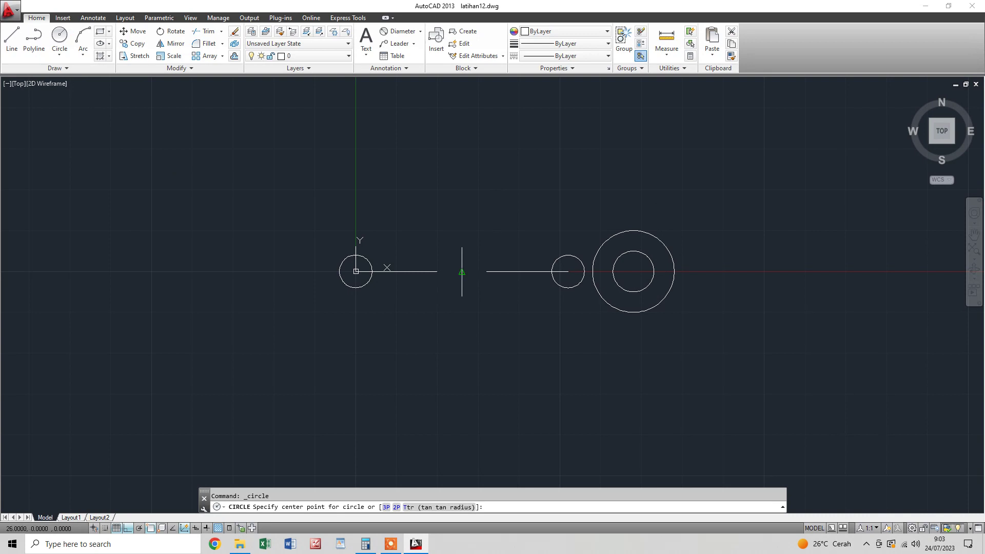
{"action": "left_click", "coordinate": [457, 271]}
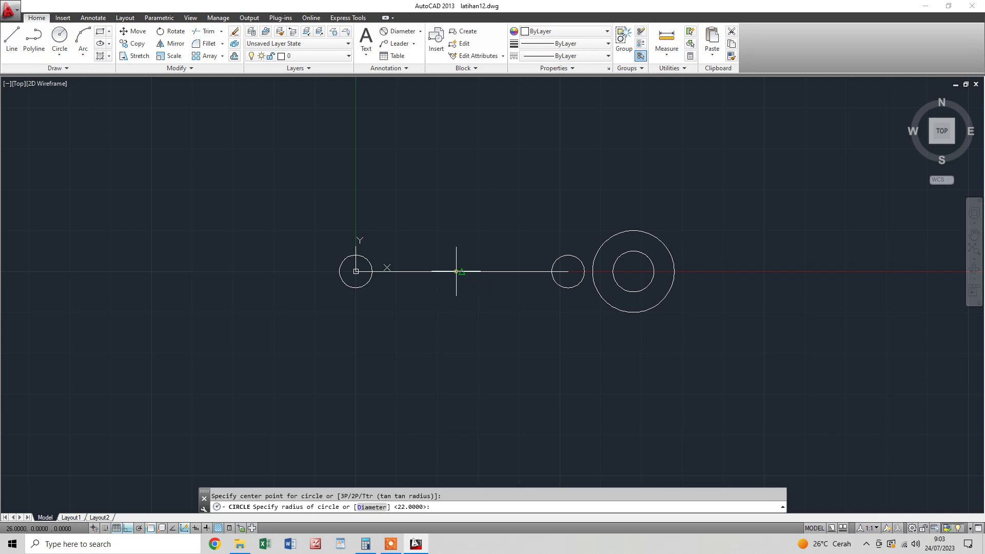
{"action": "type", "text": "r] <"}
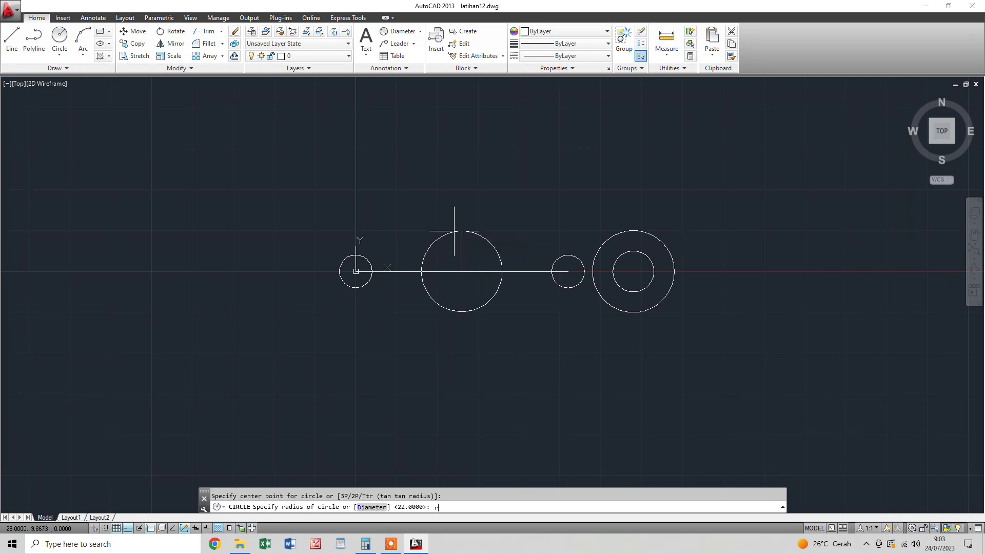
{"action": "type", "text": "22"}
{"action": "key", "text": "Return"}
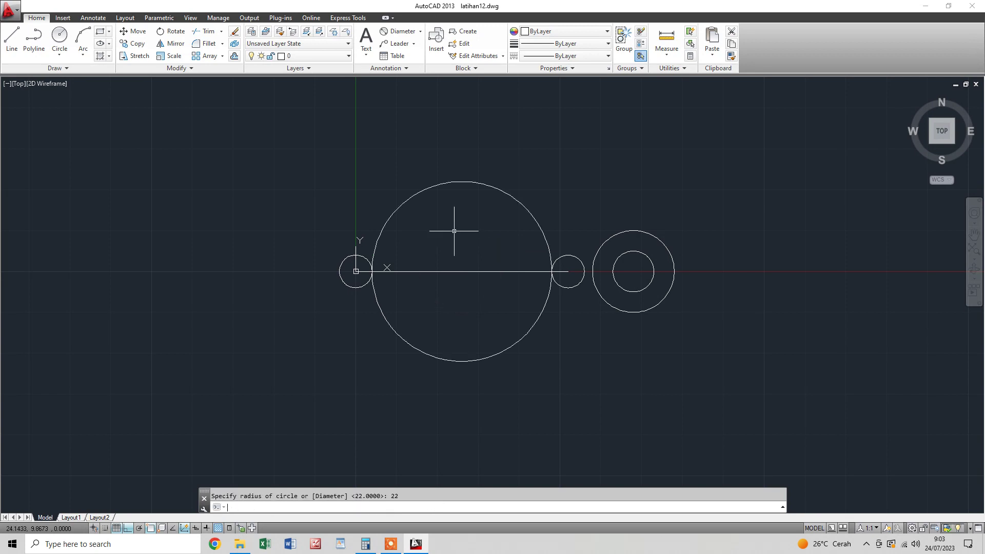
{"action": "key", "text": "Escape"}
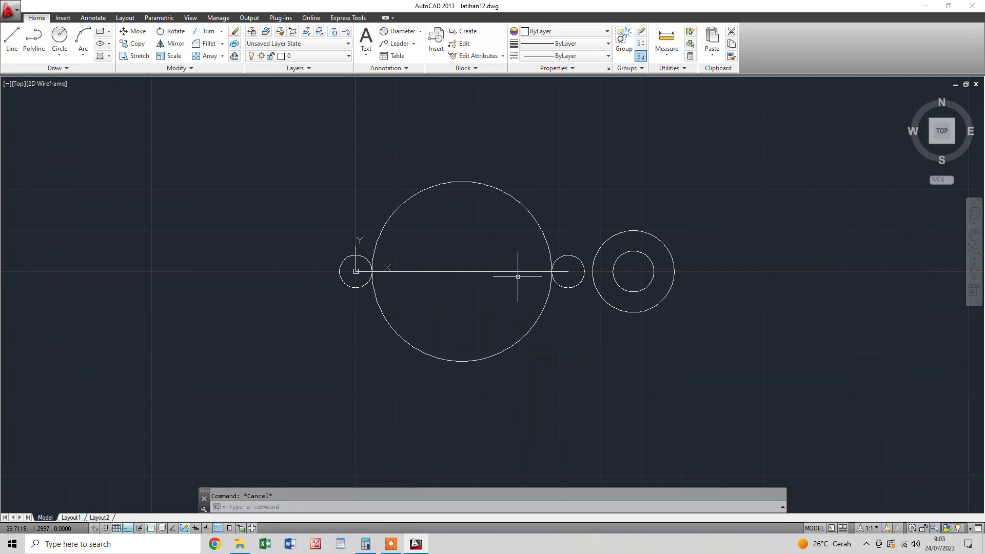
{"action": "middle_click_drag", "start_coordinate": [518, 276], "coordinate": [560, 265]}
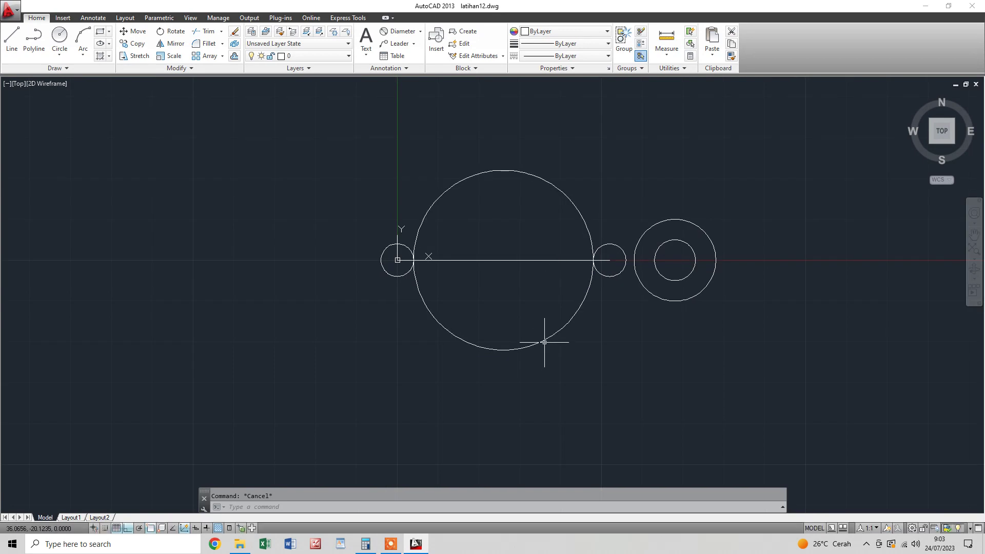
Start a line tangent to the top of the small origin circle
{"action": "left_click", "coordinate": [12, 46]}
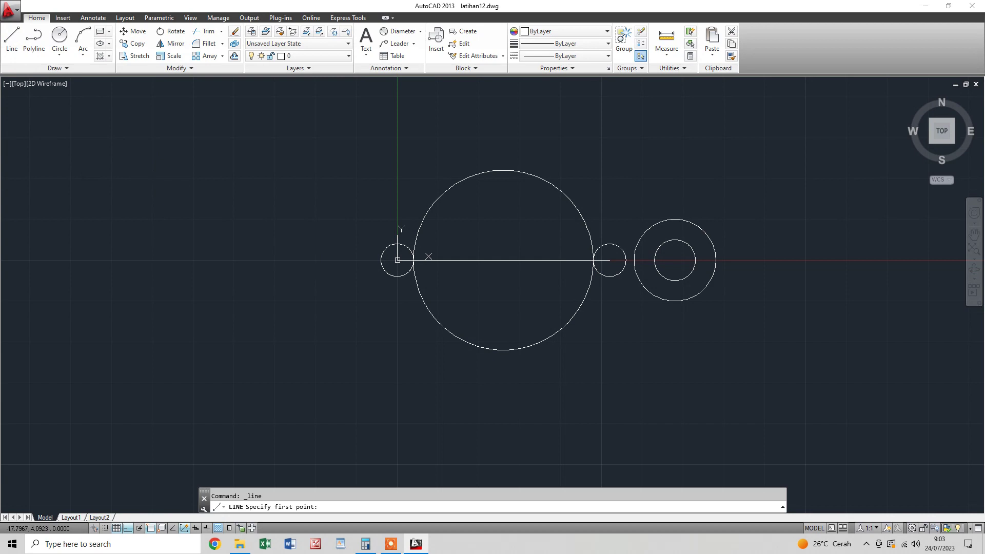
{"action": "type", "text": "tan"}
{"action": "key", "text": "Return"}
{"action": "left_click", "coordinate": [382, 248]}
End the line tangent to the radius-22 circle's upper-left edge
{"action": "type", "text": "ty"}
{"action": "key", "text": "Return"}
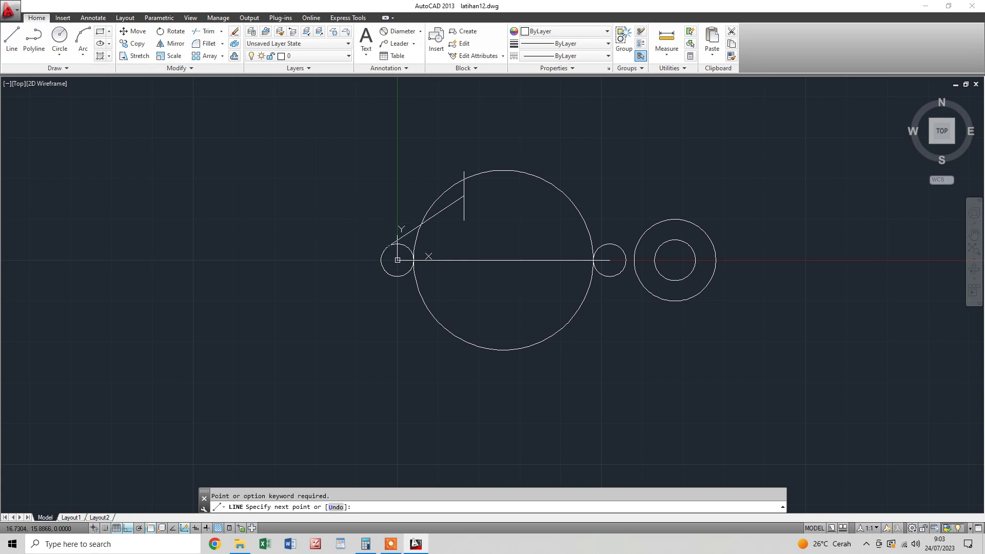
{"action": "type", "text": "tan"}
{"action": "key", "text": "Return"}
{"action": "type", "text": "t"}
{"action": "key", "text": "Return"}
{"action": "type", "text": "tan"}
{"action": "key", "text": "Return"}
{"action": "left_click", "coordinate": [455, 170]}
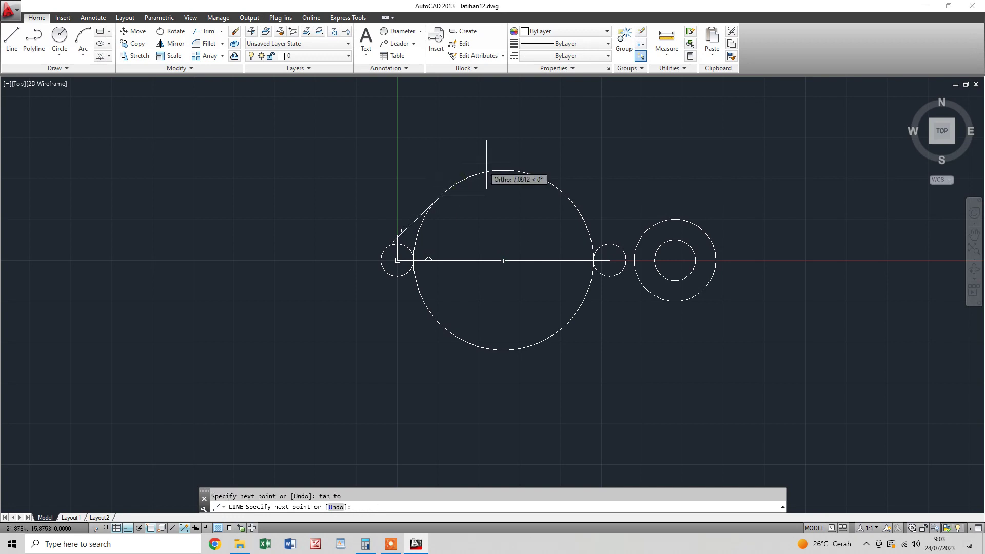
{"action": "key", "text": "Escape"}
{"action": "scroll", "coordinate": [495, 220], "scroll_direction": "up", "scroll_amount": 1}
{"action": "scroll", "coordinate": [501, 221], "scroll_direction": "up", "scroll_amount": 2}
{"action": "middle_click_drag", "start_coordinate": [501, 220], "coordinate": [499, 259]}
{"action": "key", "text": "Escape"}
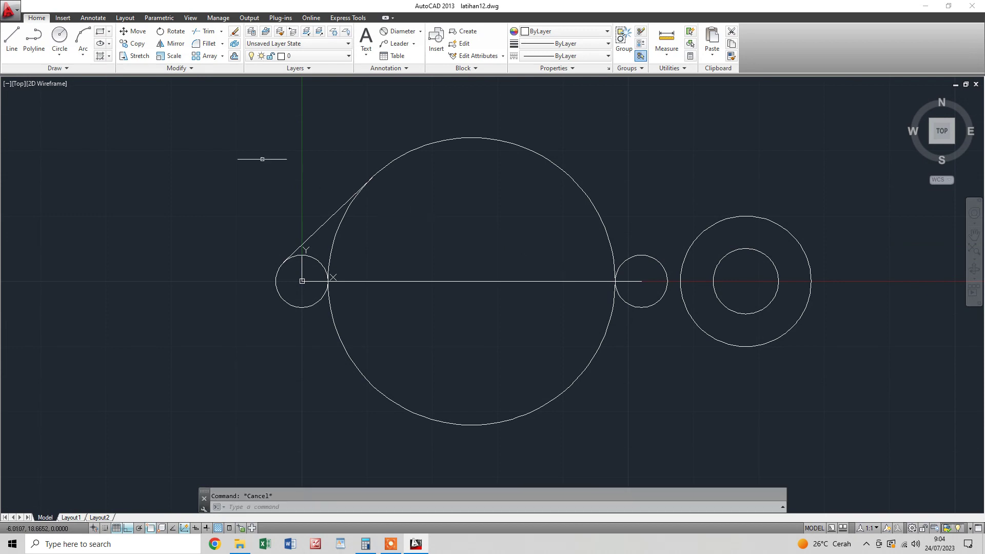
Mirror the upper-left tangent about the horizontal centreline to create the lower-left tangent
{"action": "left_click", "coordinate": [172, 45]}
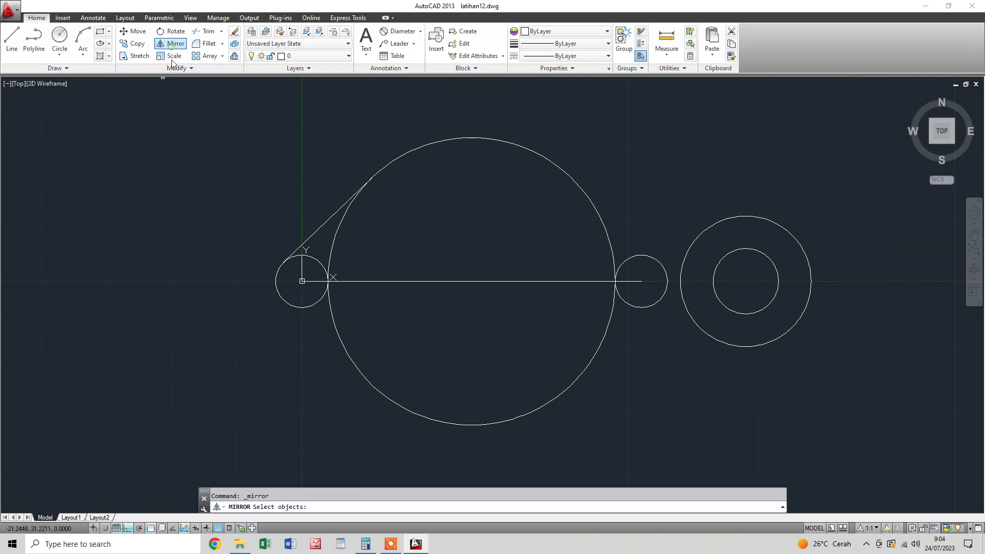
{"action": "left_click", "coordinate": [327, 222]}
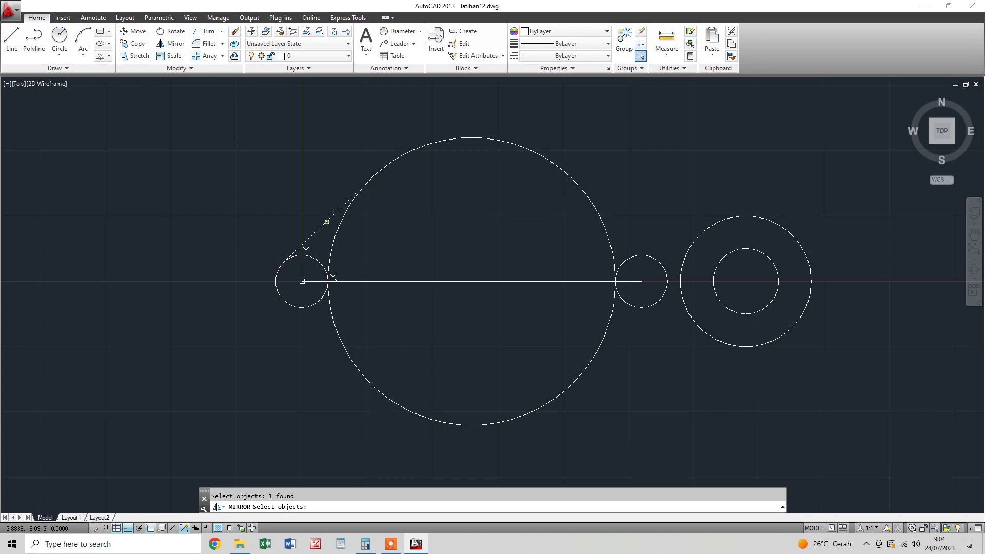
{"action": "key", "text": "Return"}
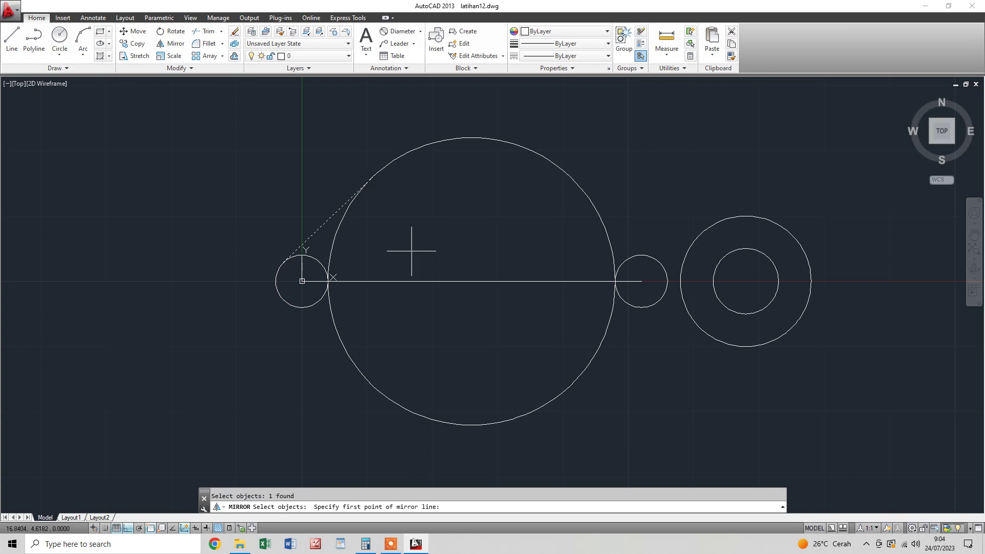
{"action": "left_click", "coordinate": [302, 281]}
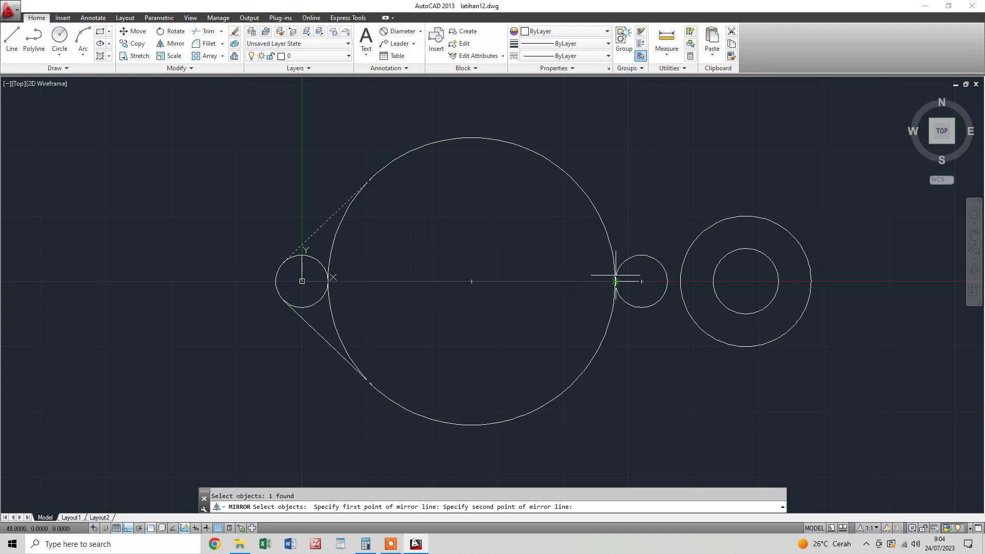
{"action": "left_click", "coordinate": [649, 302]}
{"action": "key", "text": "Return"}
{"action": "key", "text": "Escape"}
{"action": "middle_click_drag", "start_coordinate": [534, 294], "coordinate": [533, 285]}
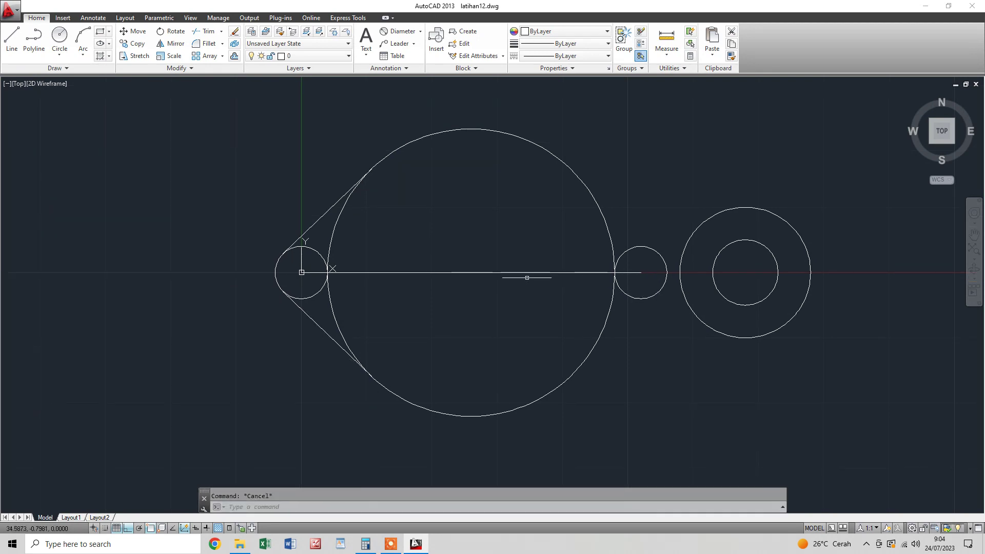
Mirror both left tangents about a vertical axis through the big circle's centre
{"action": "left_click", "coordinate": [171, 44]}
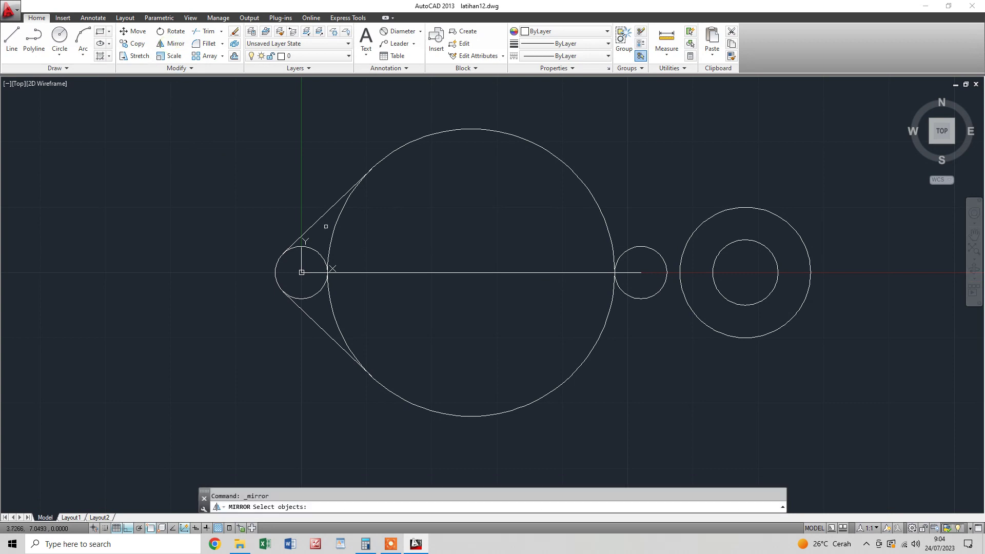
{"action": "left_click", "coordinate": [321, 218]}
{"action": "left_click", "coordinate": [316, 320]}
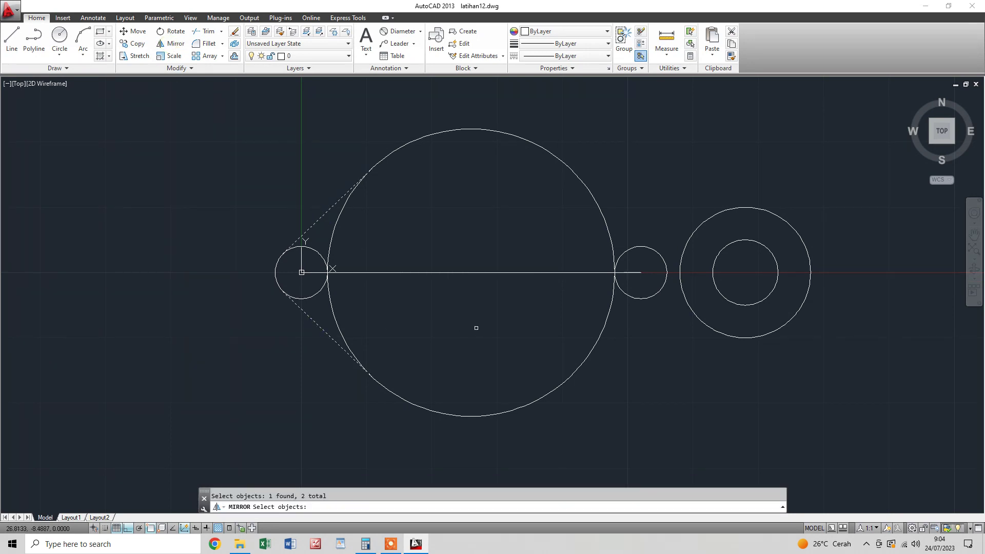
{"action": "key", "text": "Return"}
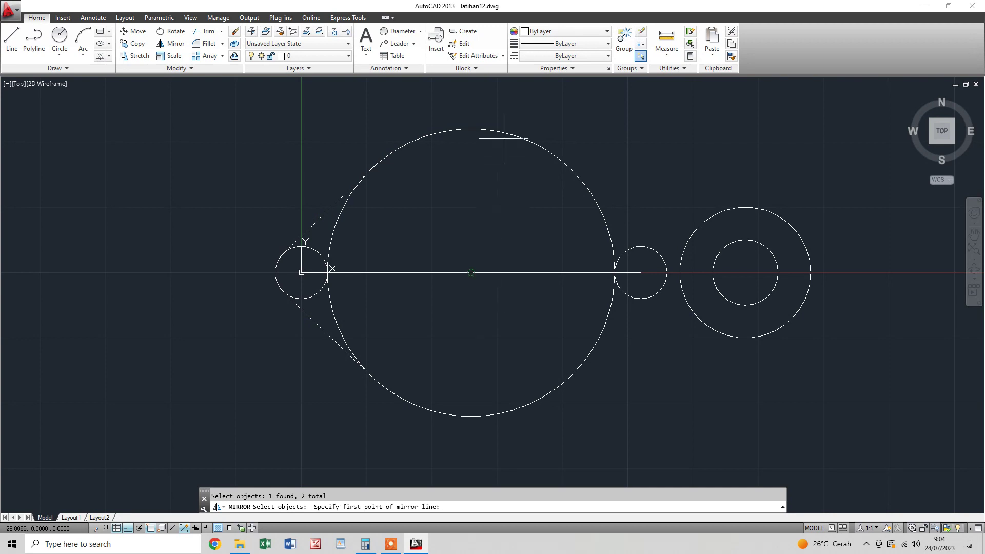
{"action": "left_click", "coordinate": [471, 273]}
{"action": "middle_click_drag", "start_coordinate": [493, 437], "coordinate": [483, 389]}
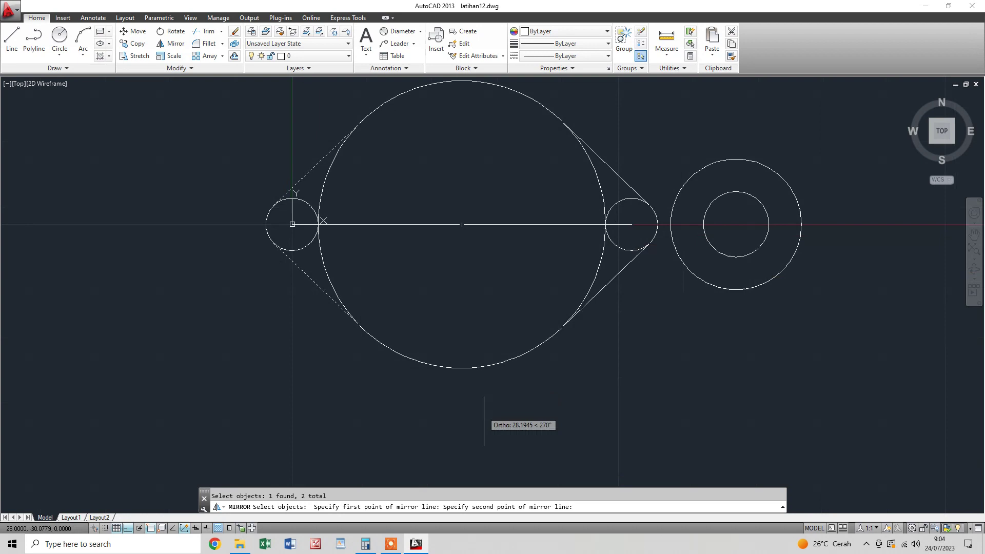
{"action": "left_click", "coordinate": [500, 429]}
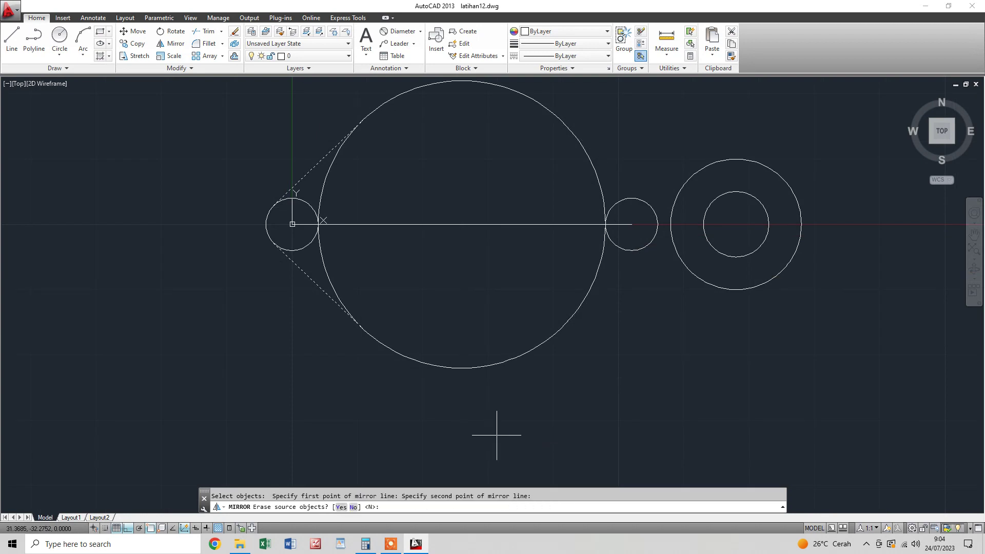
{"action": "key", "text": "Return"}
{"action": "middle_click_drag", "start_coordinate": [522, 324], "coordinate": [528, 370]}
{"action": "key", "text": "Escape"}
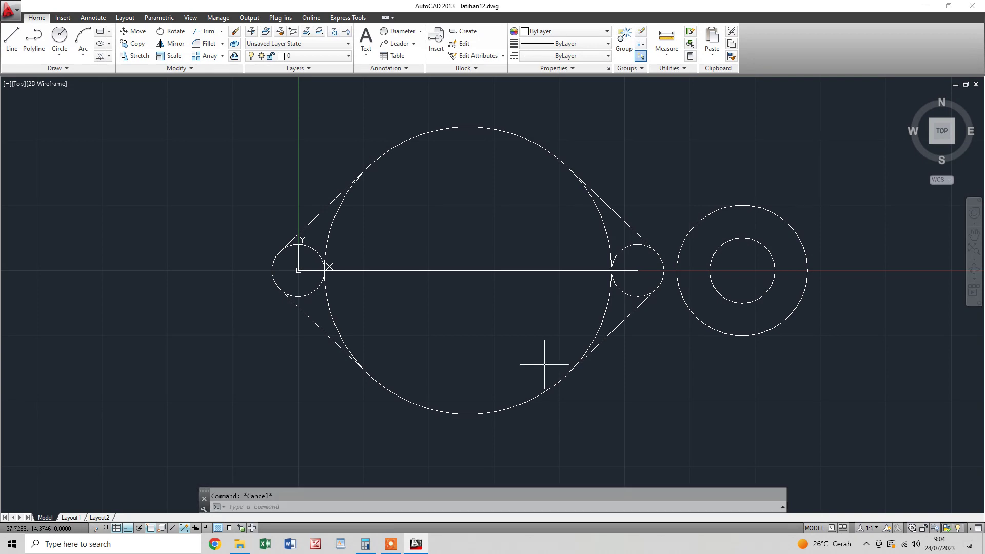
{"action": "type", "text": "t"}
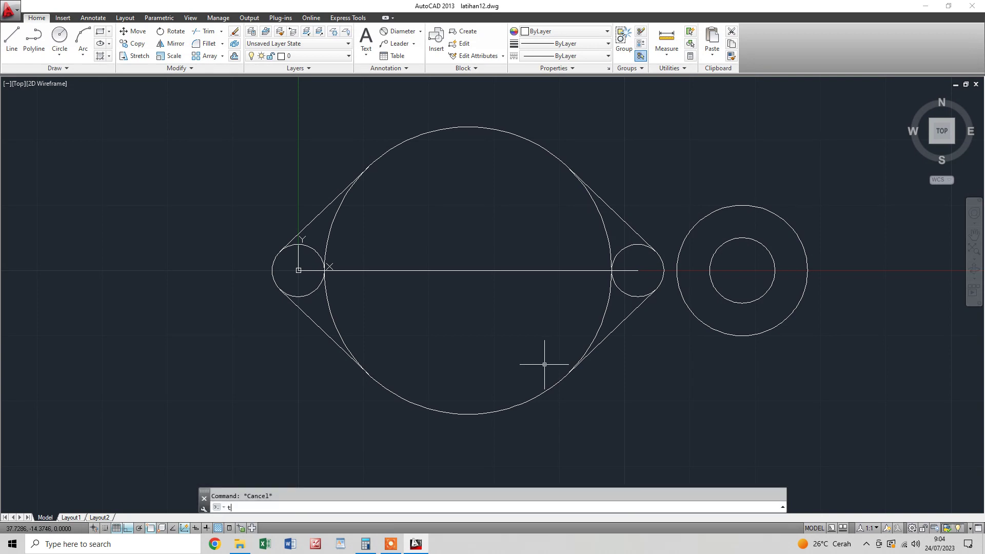
{"action": "key", "text": "Escape"}
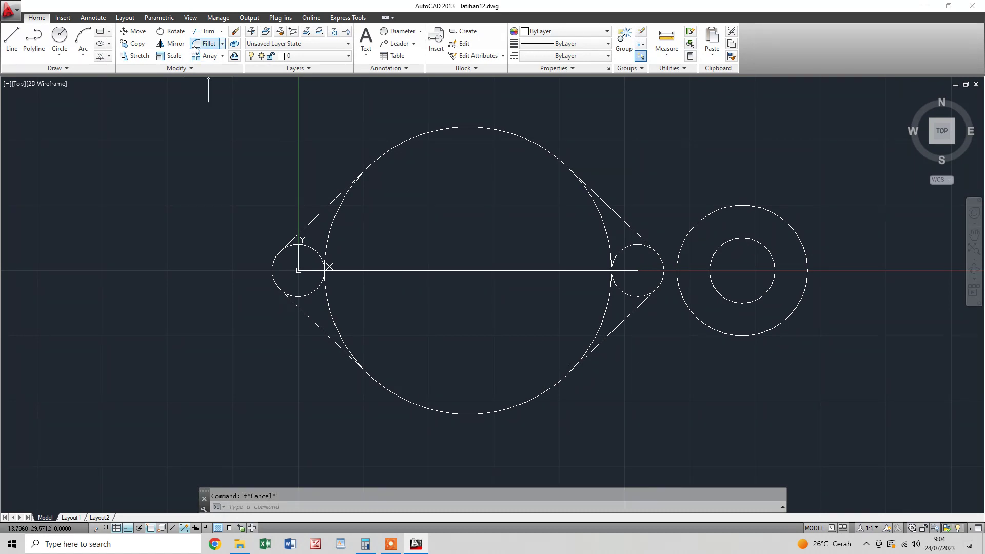
Select all three circles and four tangents as trim cutting edges
{"action": "left_click", "coordinate": [198, 36]}
{"action": "left_click", "coordinate": [638, 191]}
{"action": "left_click", "coordinate": [561, 229]}
{"action": "left_click", "coordinate": [658, 344]}
{"action": "left_click", "coordinate": [614, 307]}
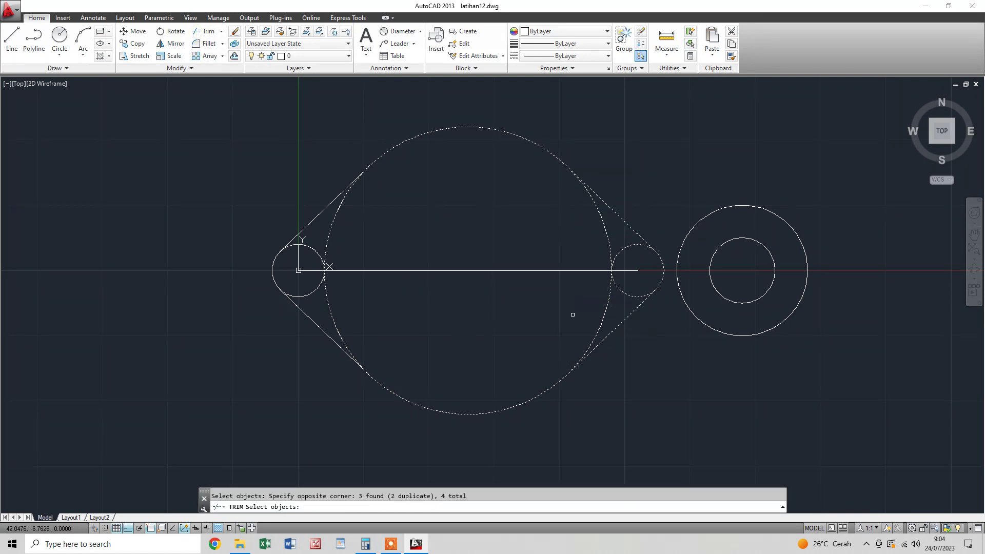
{"action": "left_click", "coordinate": [339, 257]}
{"action": "left_click", "coordinate": [276, 241]}
{"action": "left_click", "coordinate": [376, 327]}
{"action": "left_click", "coordinate": [355, 341]}
{"action": "key", "text": "Return"}
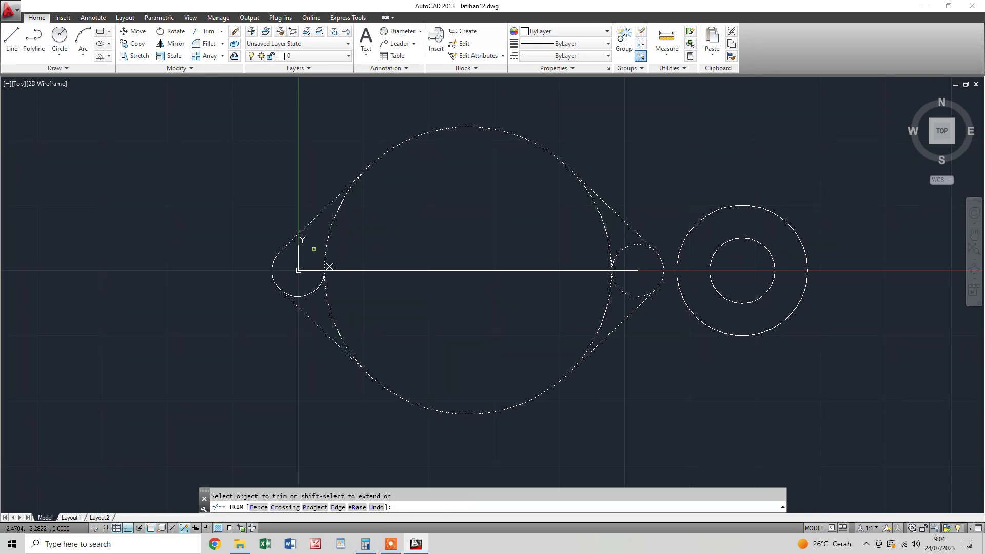
Trim away the inner arcs of the small circles and the big circle
{"action": "left_click", "coordinate": [318, 284]}
{"action": "left_click", "coordinate": [330, 236]}
{"action": "left_click", "coordinate": [327, 291]}
{"action": "left_click", "coordinate": [322, 294]}
{"action": "left_click", "coordinate": [605, 308]}
{"action": "left_click", "coordinate": [597, 280]}
{"action": "left_click", "coordinate": [627, 258]}
{"action": "key", "text": "Escape"}
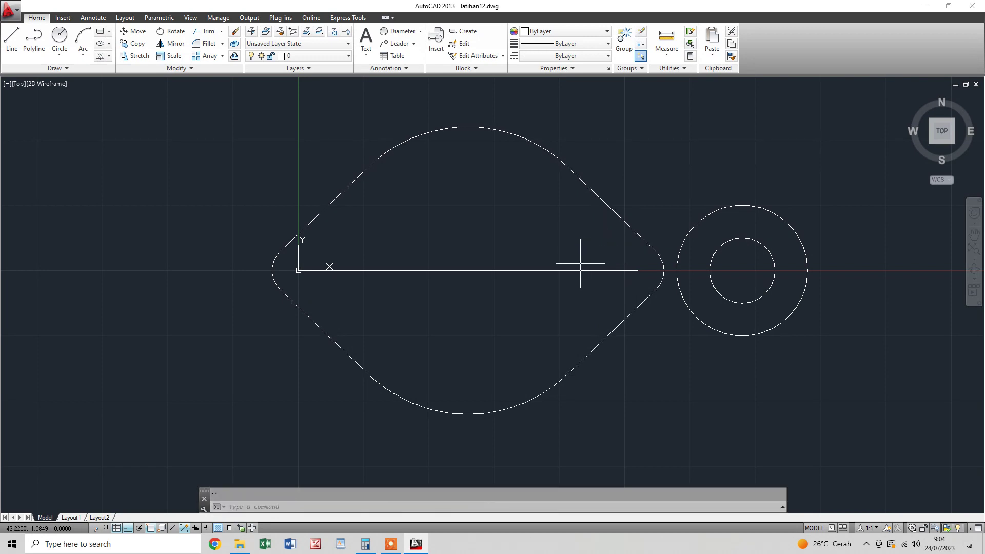
Quick-save the drawing and briefly select the upper outline to check it
{"action": "key", "text": "ctrl+s"}
{"action": "left_click", "coordinate": [565, 163]}
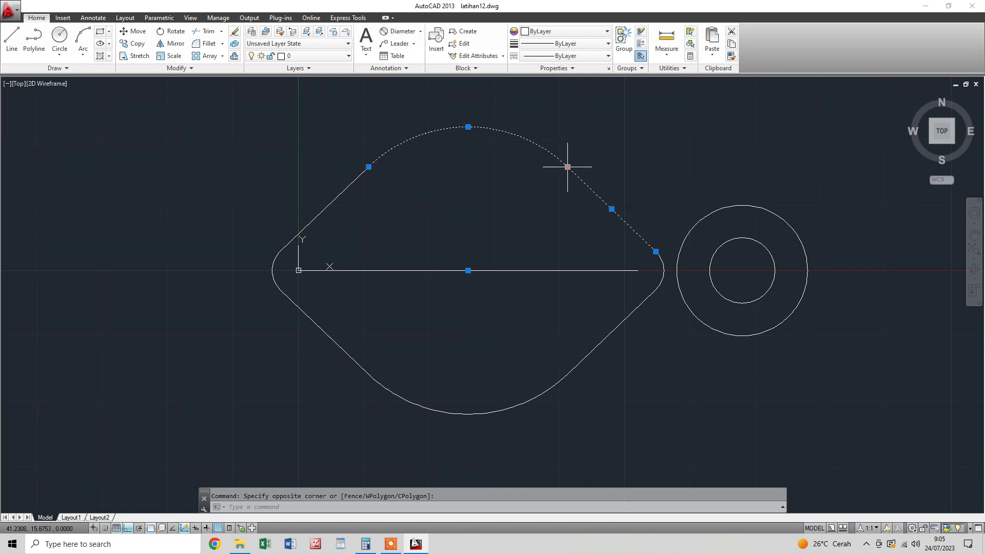
{"action": "key", "text": "Escape"}
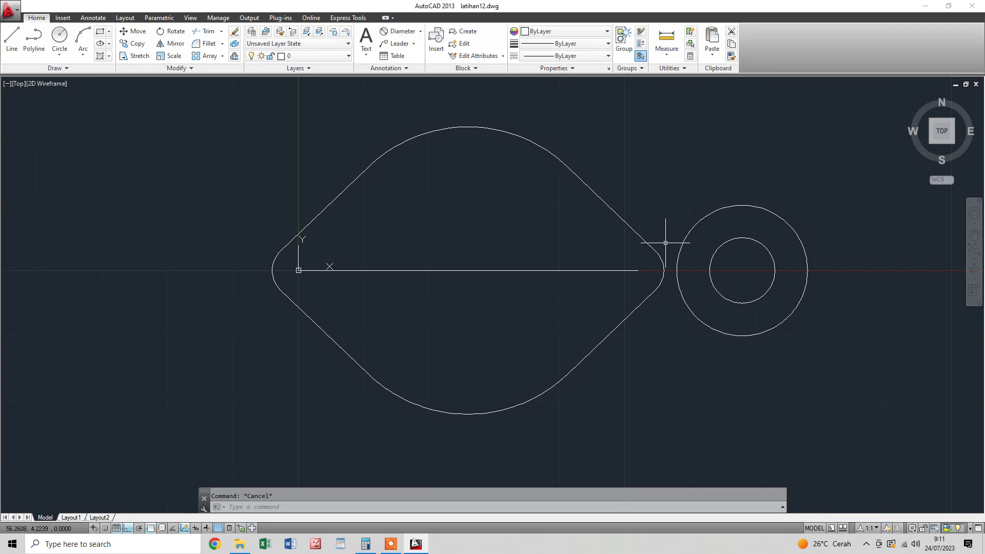
{"action": "left_click_drag", "start_coordinate": [577, 149], "coordinate": [550, 158]}
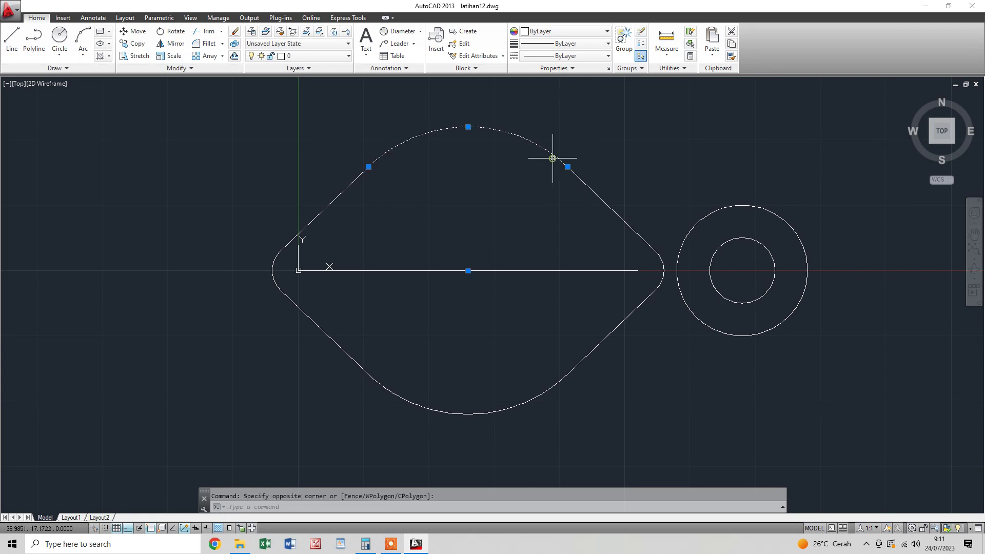
{"action": "left_click", "coordinate": [578, 202]}
{"action": "key", "text": "Escape"}
{"action": "left_click", "coordinate": [581, 205]}
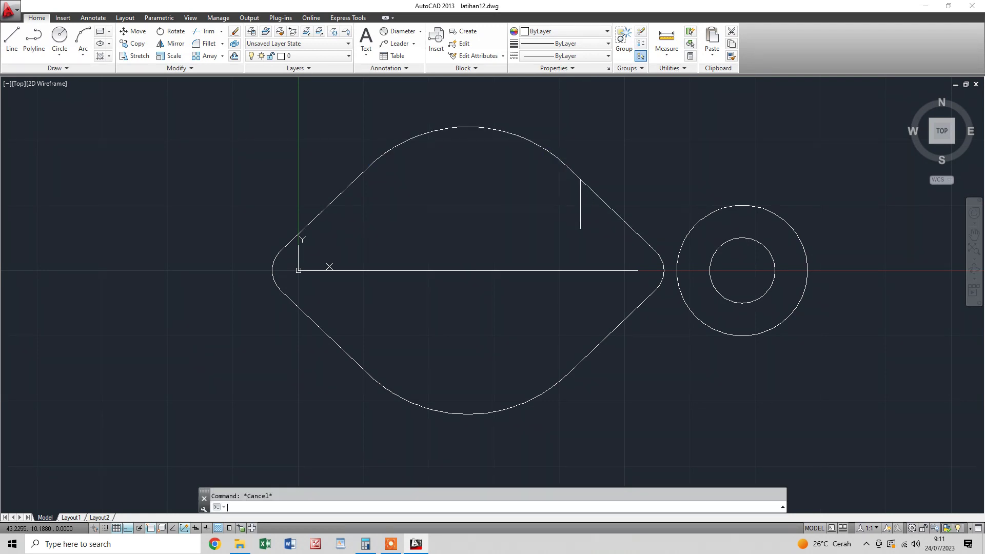
{"action": "left_click", "coordinate": [528, 165]}
{"action": "key", "text": "Escape"}
{"action": "middle_click_drag", "start_coordinate": [528, 165], "coordinate": [522, 190]}
{"action": "scroll", "coordinate": [528, 182], "scroll_direction": "up", "scroll_amount": 2}
{"action": "scroll", "coordinate": [447, 162], "scroll_direction": "up", "scroll_amount": 2}
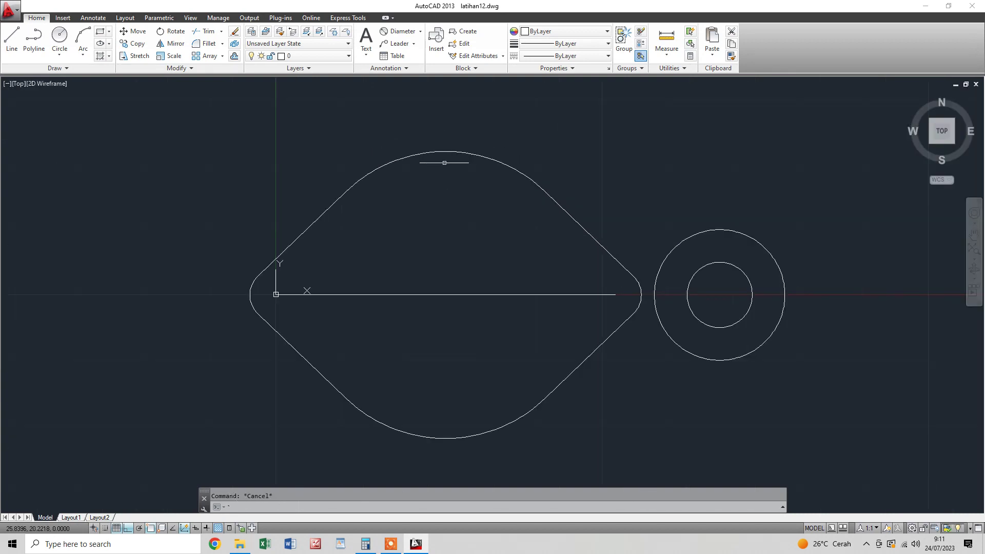
{"action": "left_click", "coordinate": [222, 55]}
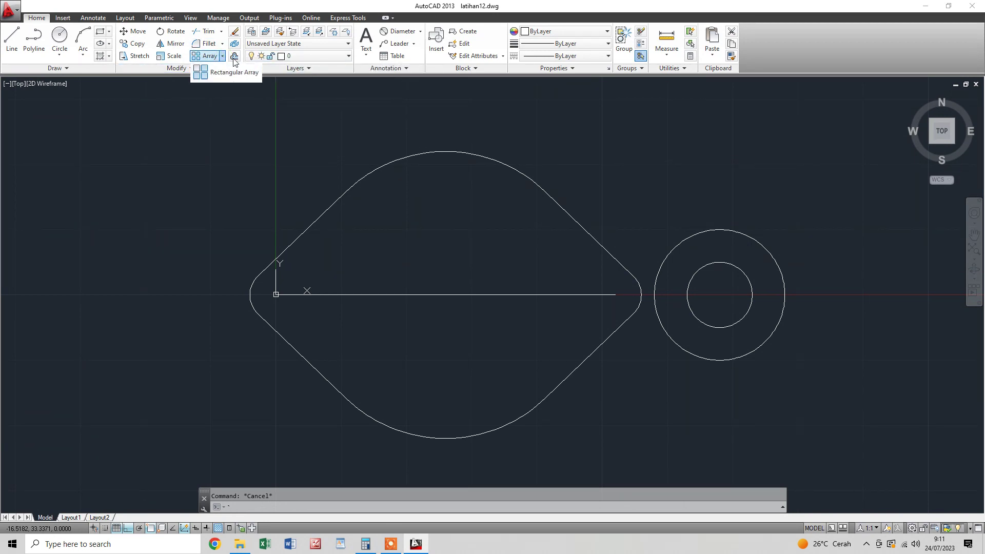
{"action": "left_click", "coordinate": [118, 120]}
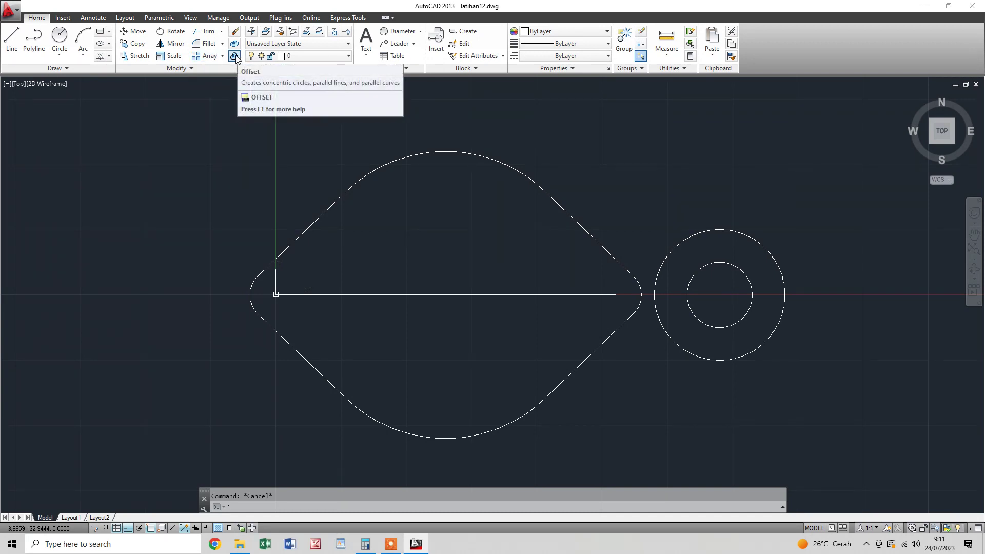
{"action": "mouse_move", "coordinate": [234, 57]}
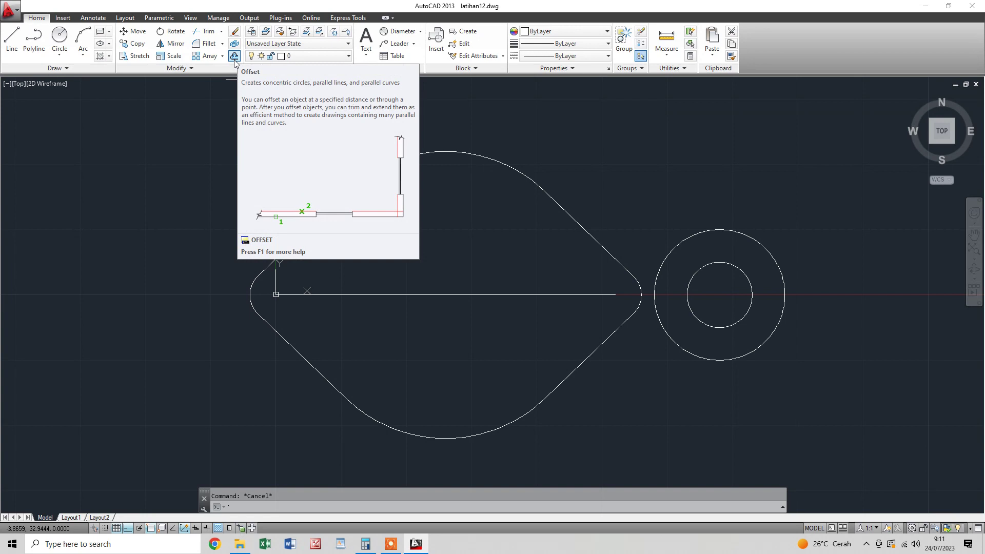
{"action": "left_click", "coordinate": [180, 167]}
Offset the top arc, upper-left edge, left arc and lower-left edge outward by 10
{"action": "left_click", "coordinate": [234, 56]}
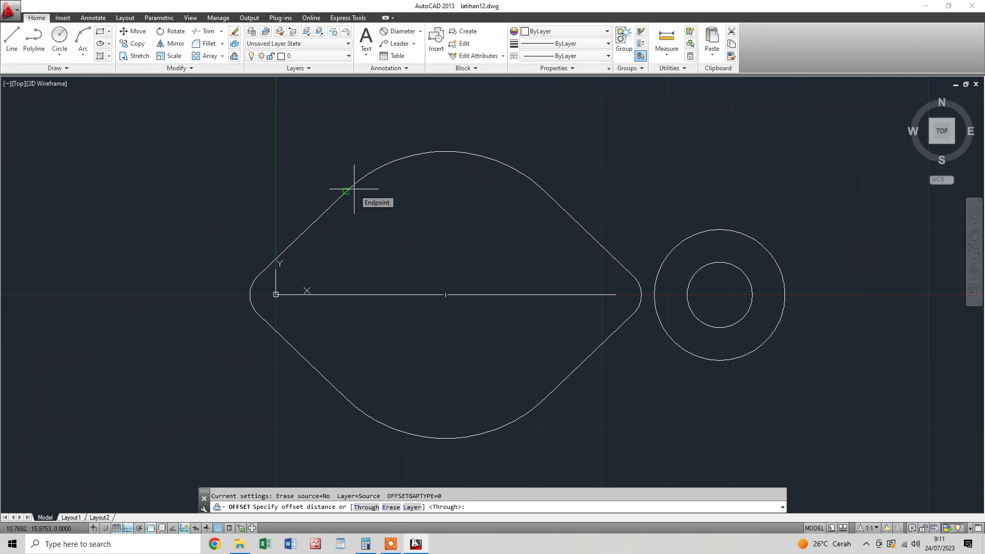
{"action": "type", "text": "10"}
{"action": "key", "text": "Return"}
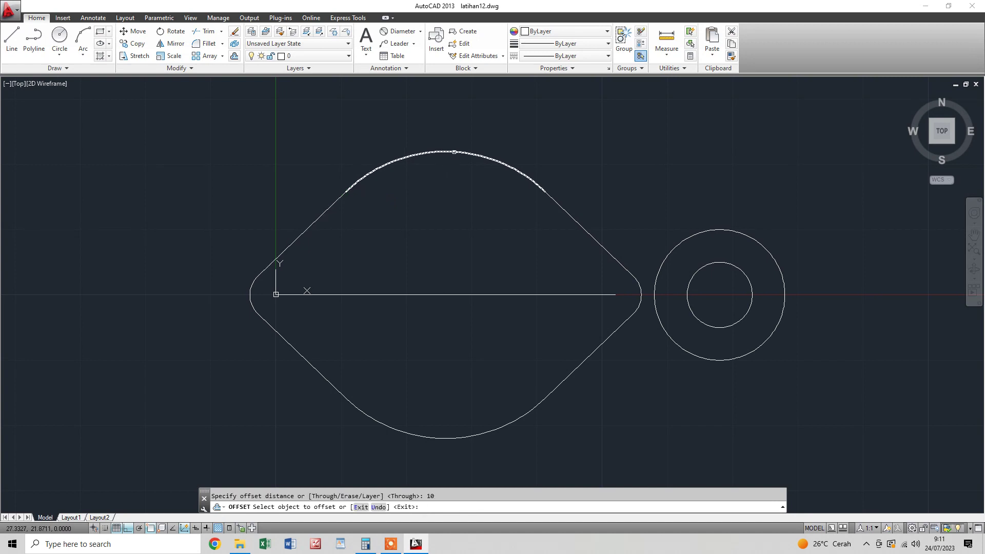
{"action": "left_click", "coordinate": [452, 150]}
{"action": "left_click", "coordinate": [456, 118]}
{"action": "left_click", "coordinate": [327, 204]}
{"action": "left_click", "coordinate": [211, 176]}
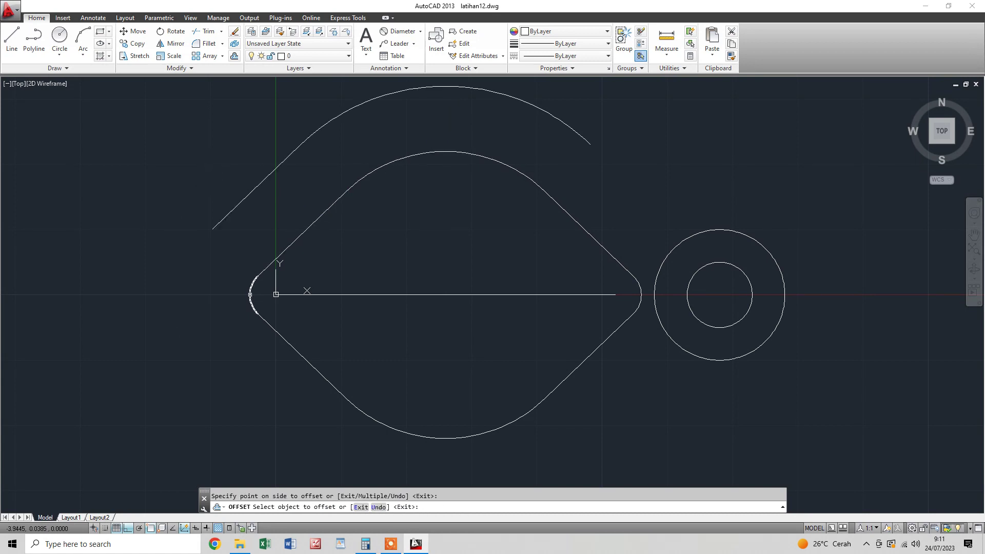
{"action": "left_click", "coordinate": [250, 294]}
{"action": "left_click", "coordinate": [132, 288]}
{"action": "left_click", "coordinate": [304, 357]}
{"action": "left_click", "coordinate": [228, 409]}
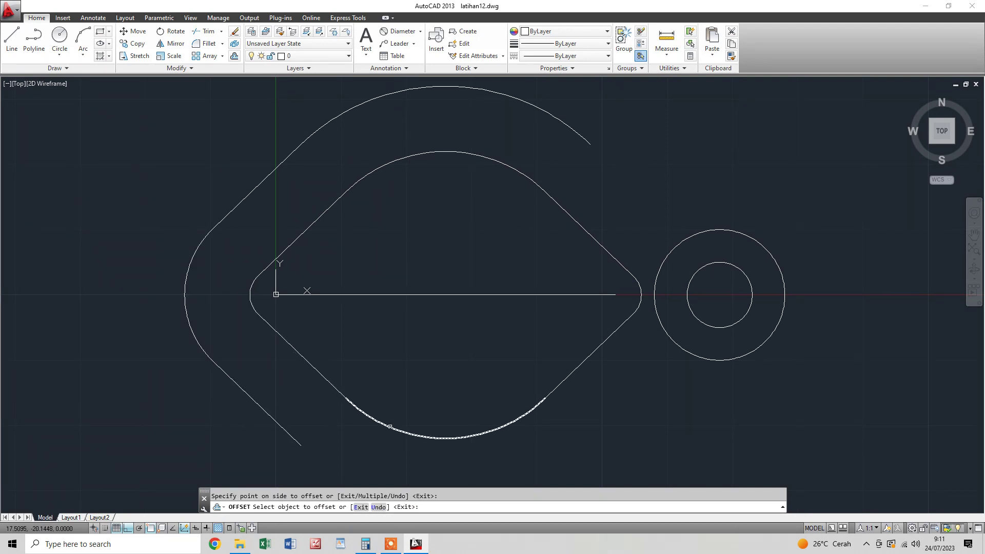
Offset the bottom arc, lower-right edge, right arc and upper-right edge outward by 10
{"action": "left_click", "coordinate": [390, 427]}
{"action": "left_click", "coordinate": [379, 452]}
{"action": "left_click", "coordinate": [601, 344]}
{"action": "left_click", "coordinate": [684, 396]}
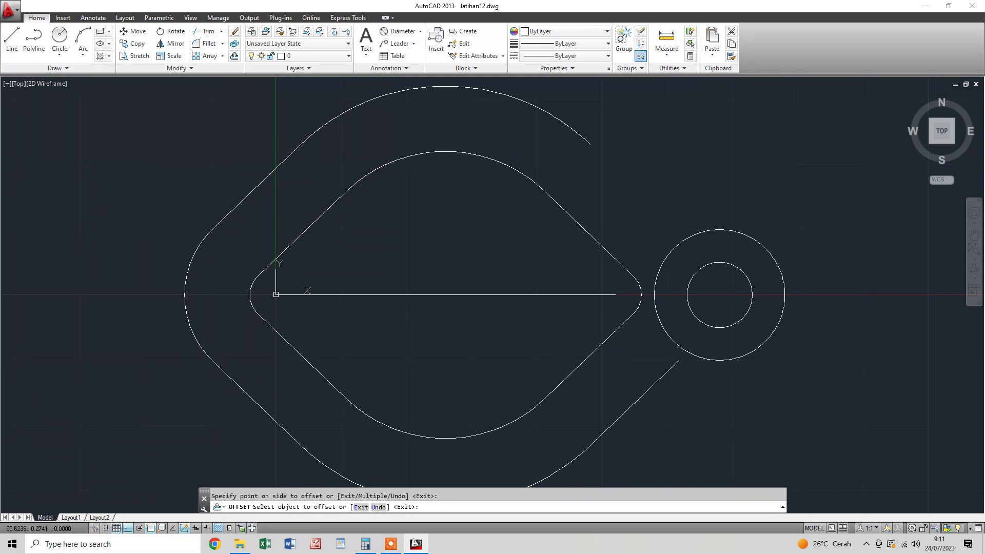
{"action": "left_click", "coordinate": [638, 292]}
{"action": "left_click", "coordinate": [870, 320]}
{"action": "left_click", "coordinate": [611, 260]}
{"action": "left_click", "coordinate": [702, 165]}
{"action": "scroll", "coordinate": [709, 216], "scroll_direction": "down", "scroll_amount": 2}
{"action": "scroll", "coordinate": [667, 238], "scroll_direction": "up", "scroll_amount": 2}
{"action": "scroll", "coordinate": [667, 237], "scroll_direction": "down", "scroll_amount": 2}
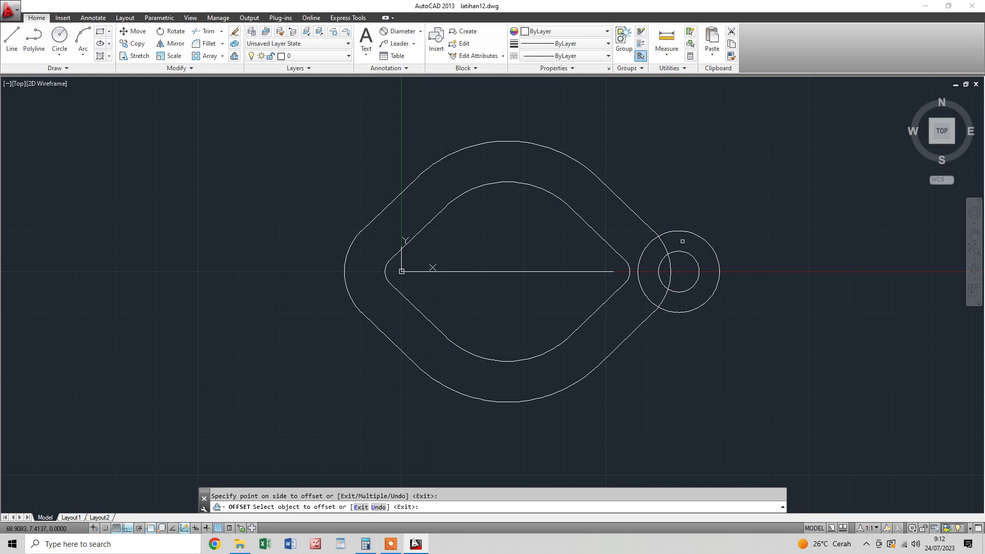
{"action": "scroll", "coordinate": [682, 241], "scroll_direction": "up", "scroll_amount": 2}
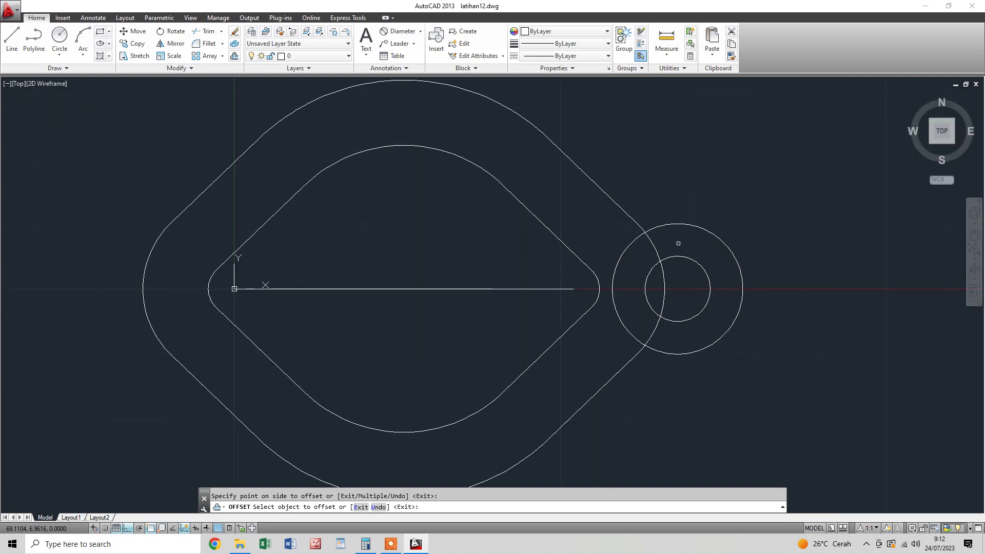
End the offset command and save the drawing
{"action": "key", "text": "Escape"}
{"action": "key", "text": "ctrl+s"}
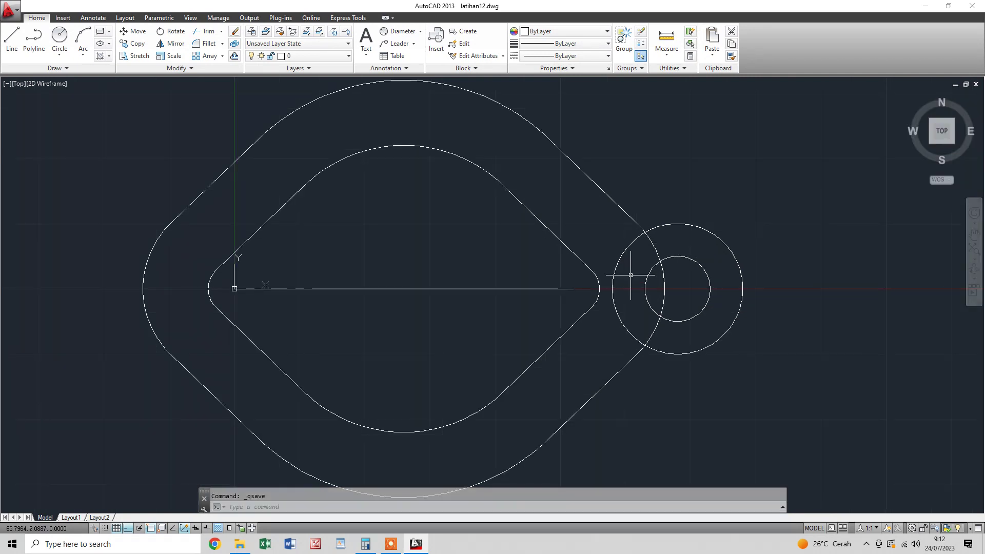
{"action": "scroll", "coordinate": [631, 275], "scroll_direction": "down", "scroll_amount": 2}
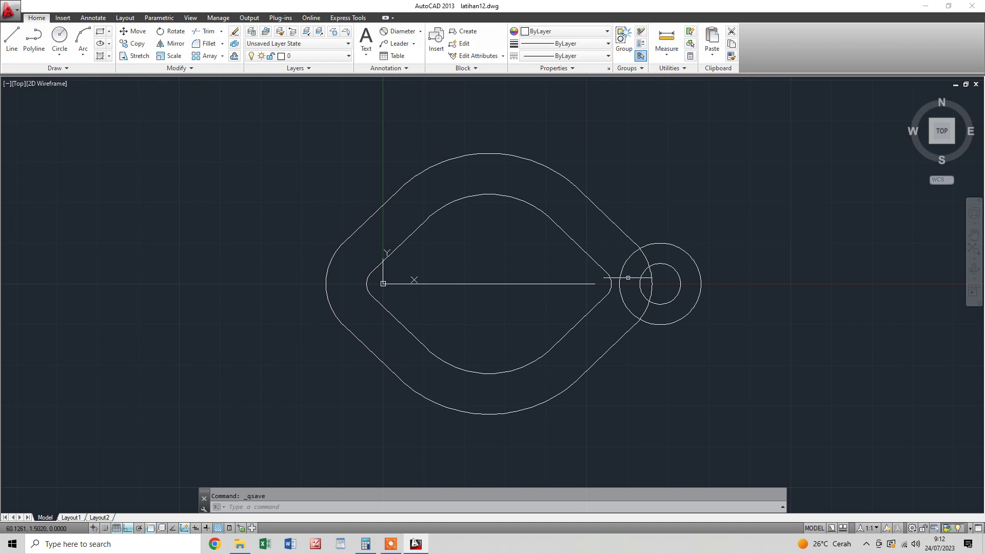
Try selecting the offset contour's top arc and upper-left edge, then clear the selection
{"action": "key", "text": "Escape"}
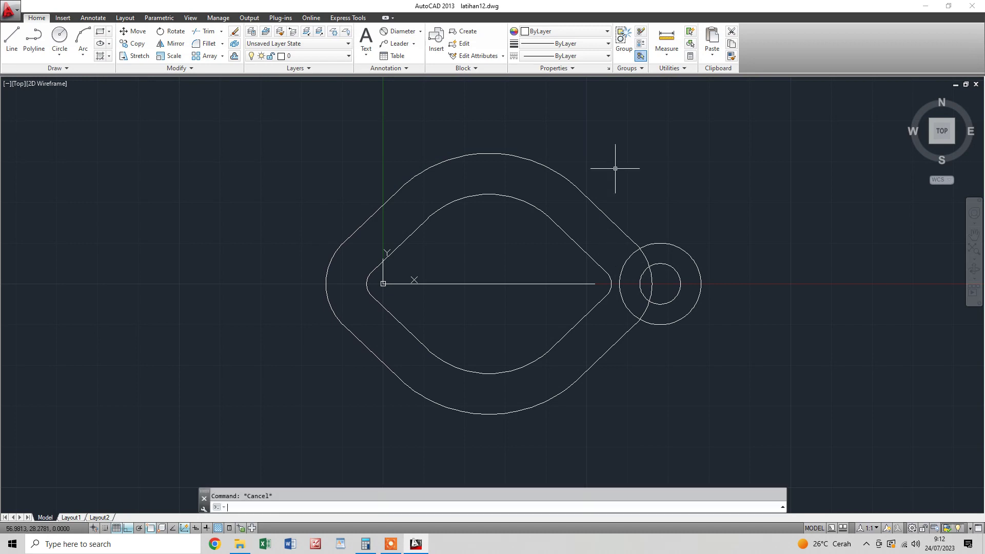
{"action": "left_click", "coordinate": [614, 167]}
{"action": "left_click", "coordinate": [450, 196]}
{"action": "left_click", "coordinate": [404, 201]}
{"action": "left_click", "coordinate": [242, 206]}
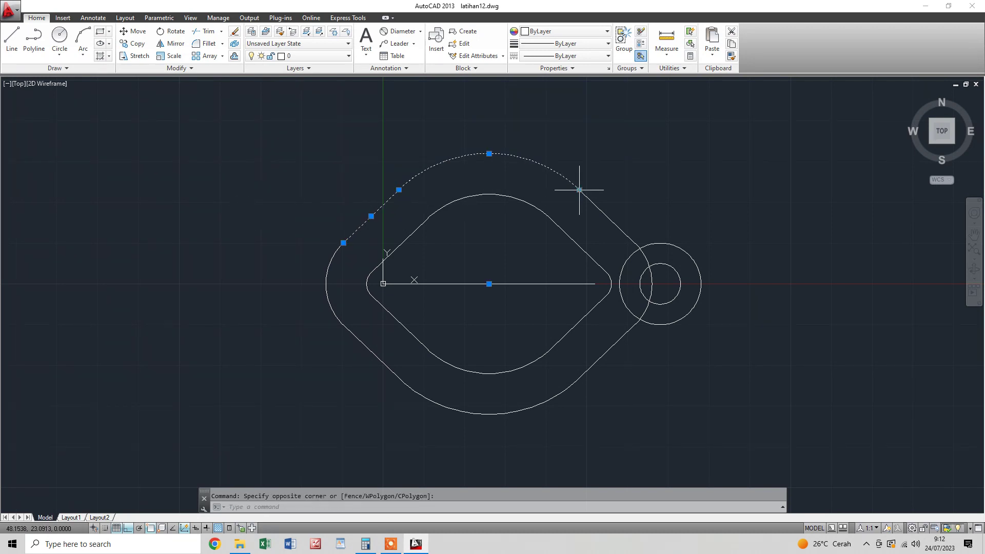
{"action": "key", "text": "Escape"}
{"action": "left_click", "coordinate": [545, 216]}
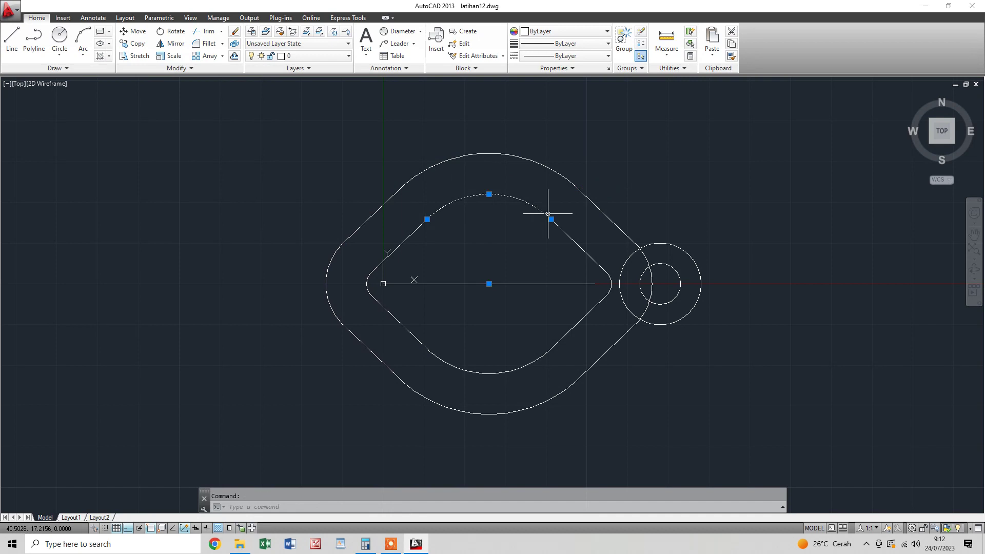
{"action": "key", "text": "Escape"}
{"action": "left_click", "coordinate": [609, 172]}
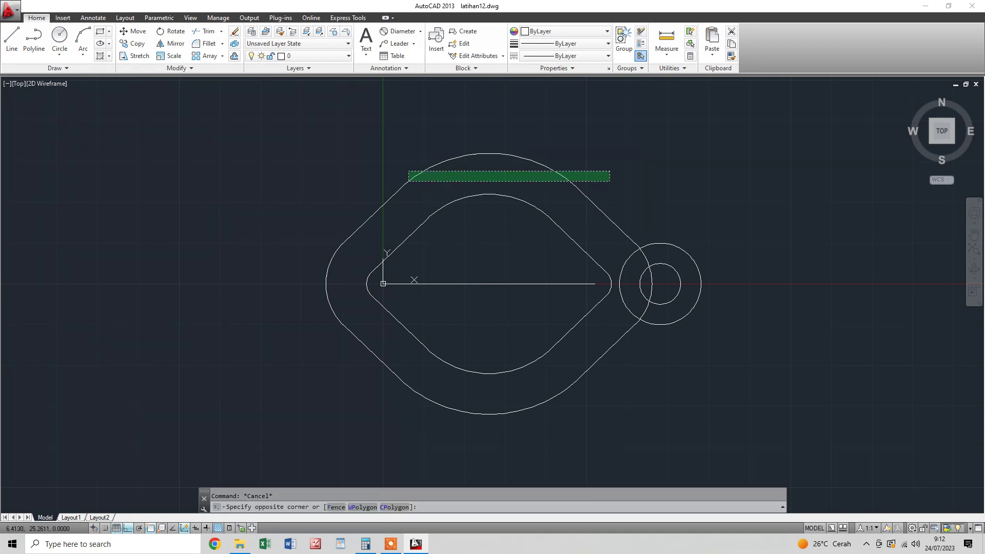
{"action": "key", "text": "Escape"}
{"action": "scroll", "coordinate": [423, 181], "scroll_direction": "up", "scroll_amount": 2}
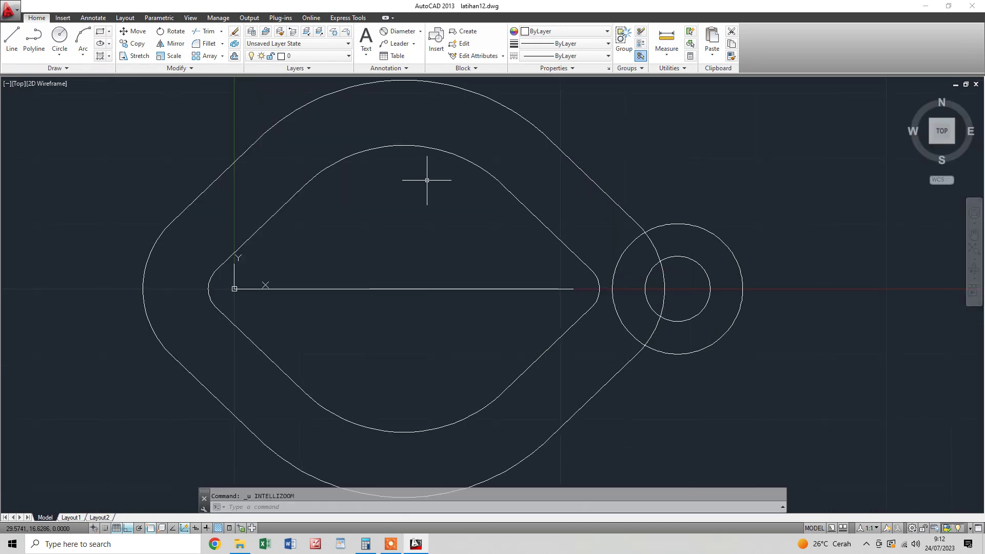
Undo the outer offset contour and check the remaining top arc
{"action": "key", "text": "ctrl+z"}
{"action": "key", "text": "Escape"}
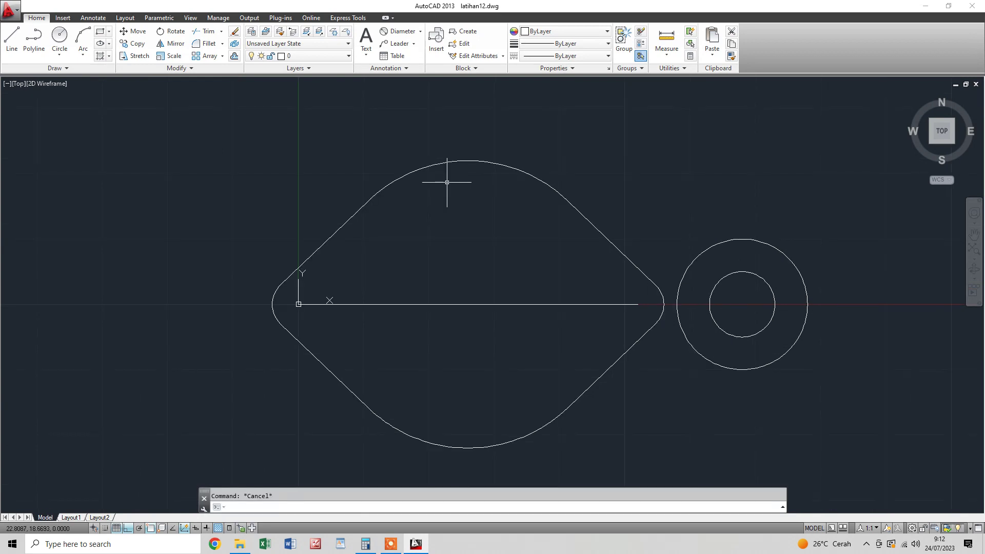
{"action": "left_click", "coordinate": [463, 160]}
{"action": "left_click", "coordinate": [341, 213]}
{"action": "key", "text": "Escape"}
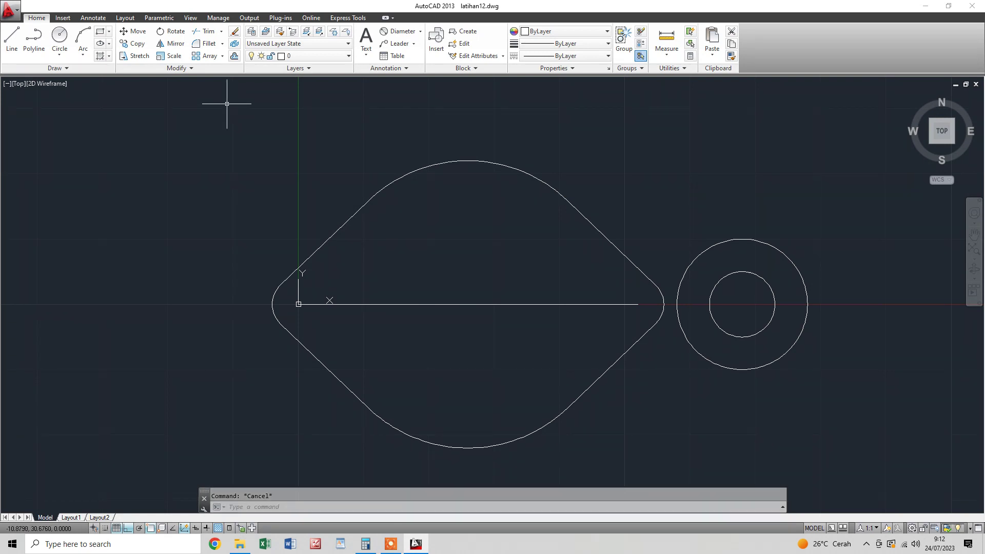
Launch Edit Polyline (PEDIT) from the extended Modify tools
{"action": "left_click", "coordinate": [205, 70]}
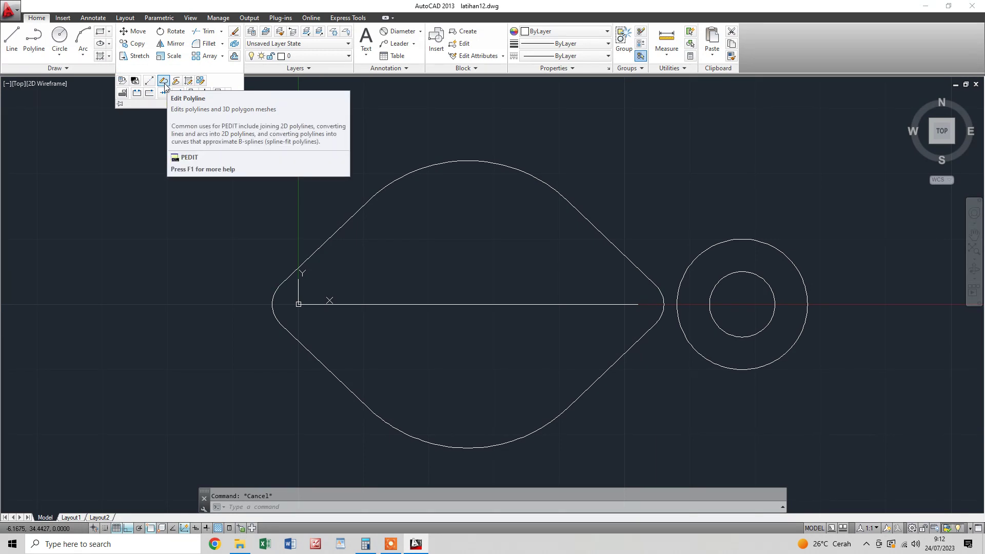
{"action": "left_click", "coordinate": [127, 162]}
{"action": "key", "text": "Escape"}
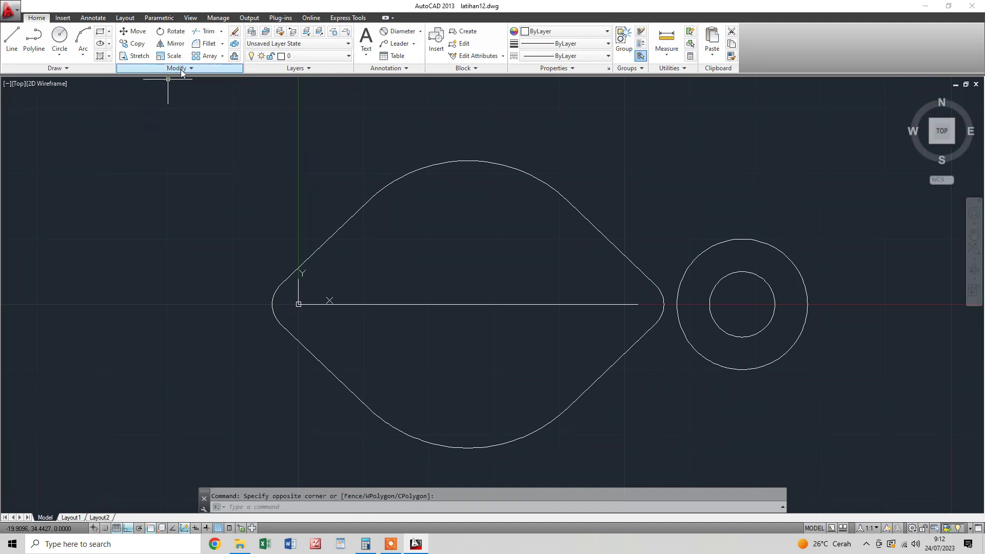
{"action": "left_click", "coordinate": [182, 73]}
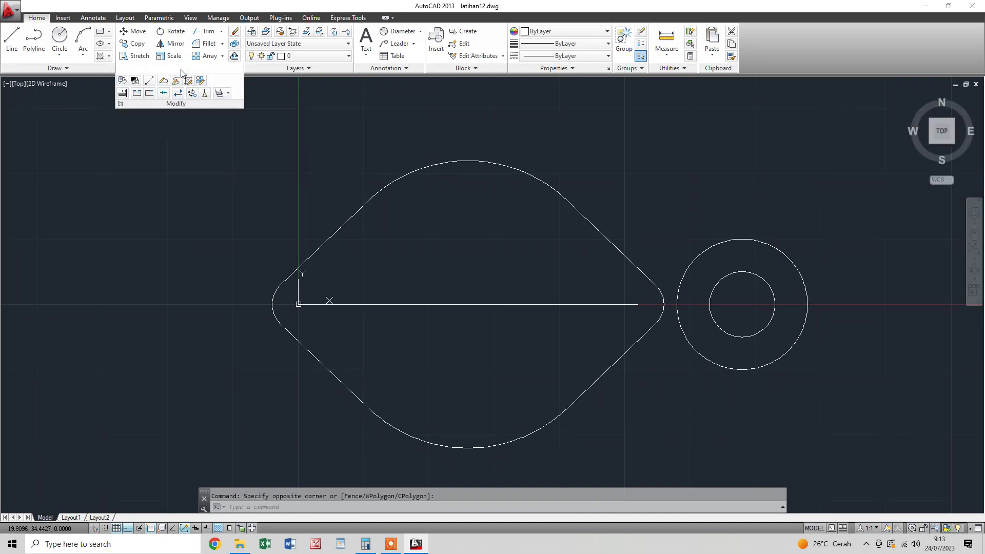
{"action": "left_click", "coordinate": [163, 81]}
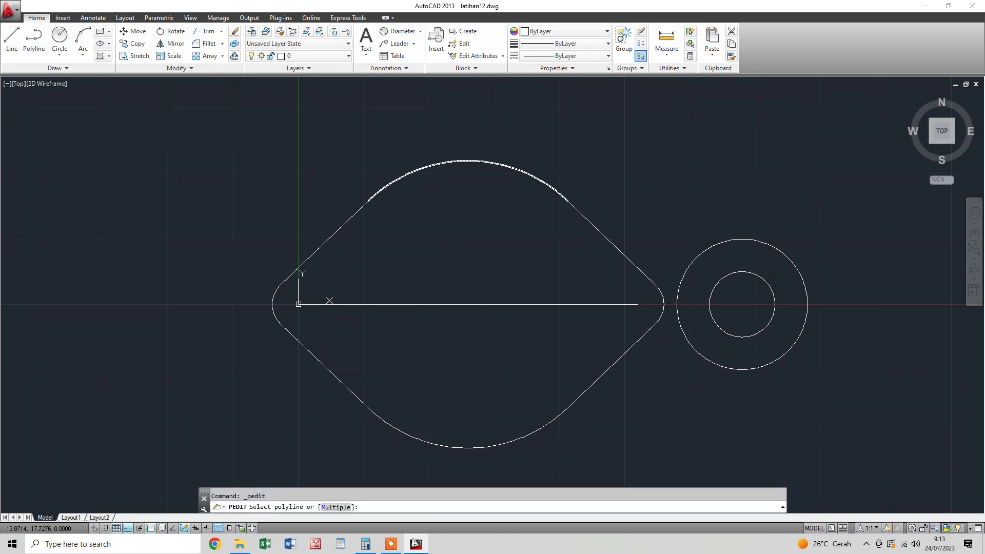
{"action": "left_click", "coordinate": [382, 189]}
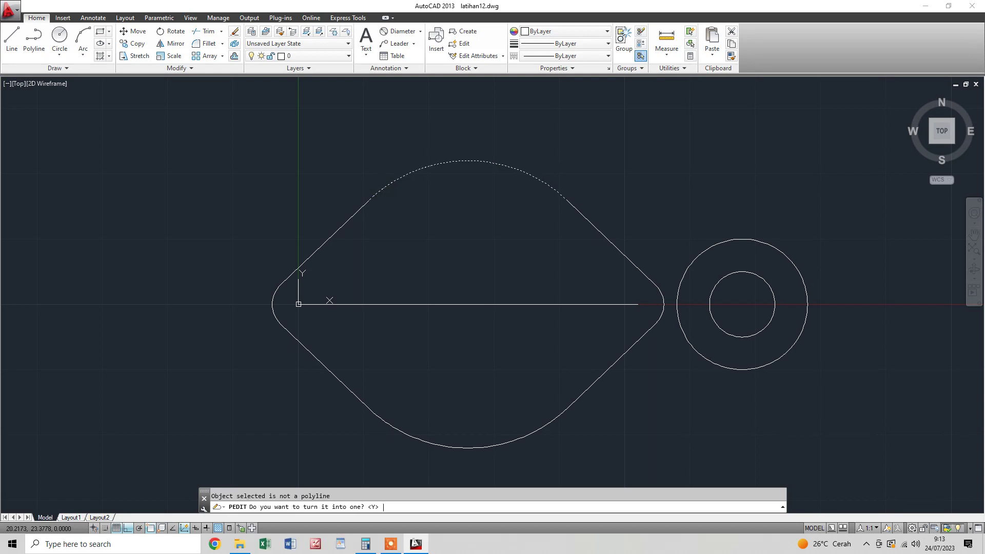
{"action": "key", "text": "Return"}
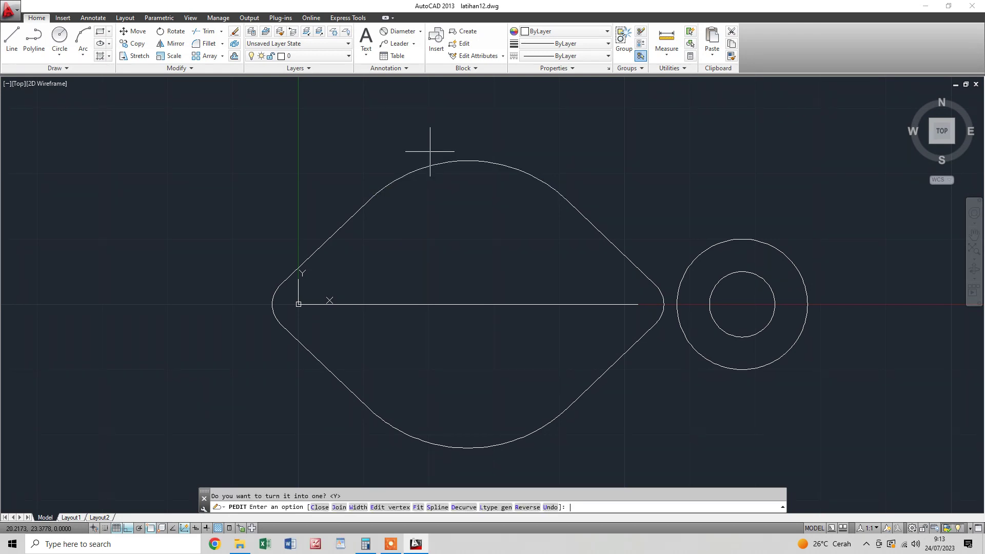
{"action": "type", "text": "j"}
{"action": "key", "text": "Return"}
{"action": "left_click", "coordinate": [585, 145]}
{"action": "left_click", "coordinate": [391, 232]}
{"action": "left_click", "coordinate": [284, 313]}
{"action": "left_click", "coordinate": [235, 329]}
{"action": "left_click", "coordinate": [605, 424]}
{"action": "left_click", "coordinate": [444, 468]}
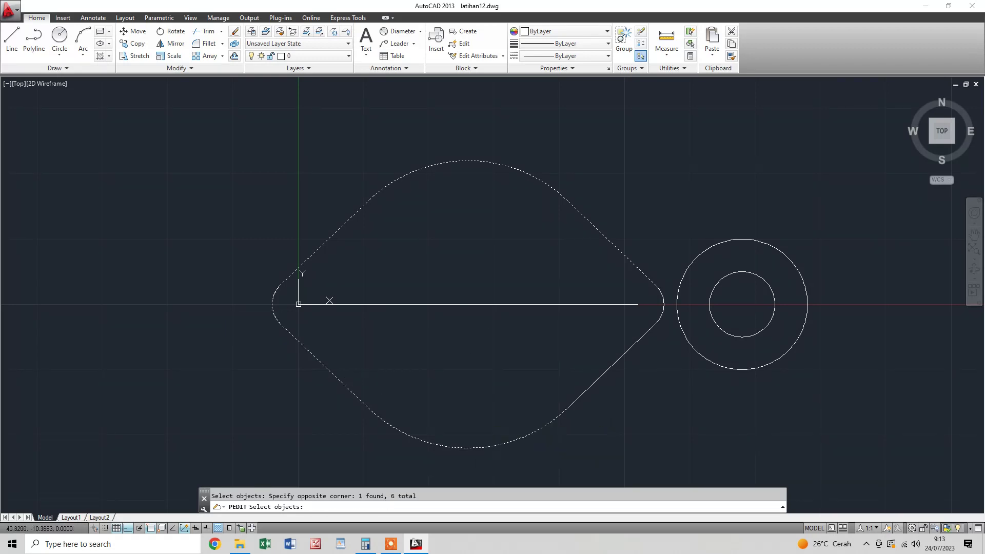
{"action": "left_click", "coordinate": [600, 396]}
{"action": "left_click", "coordinate": [553, 363]}
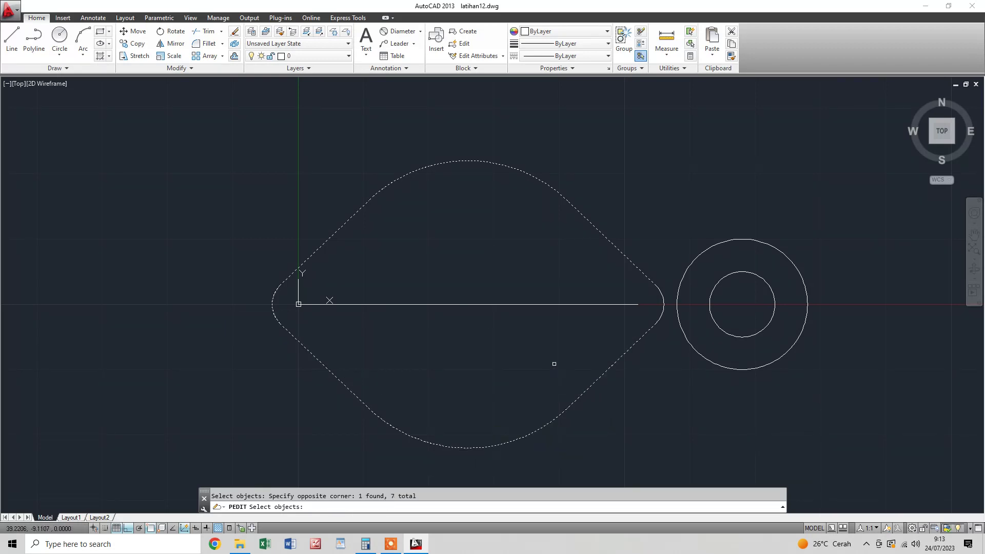
{"action": "left_click", "coordinate": [660, 290]}
{"action": "key", "text": "Return"}
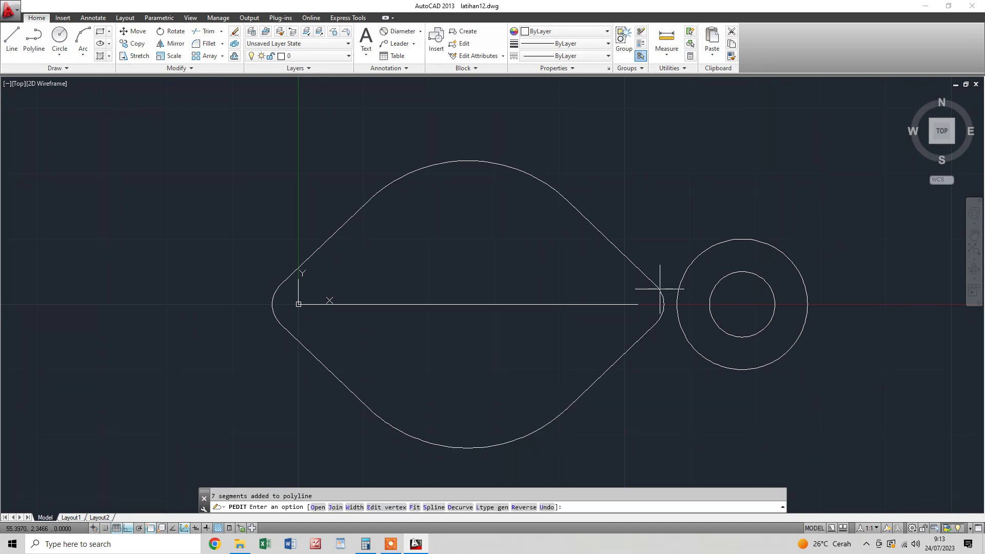
{"action": "key", "text": "Return"}
{"action": "key", "text": "Return"}
{"action": "left_click", "coordinate": [638, 268]}
{"action": "key", "text": "Escape"}
{"action": "left_click", "coordinate": [637, 267]}
{"action": "key", "text": "Escape"}
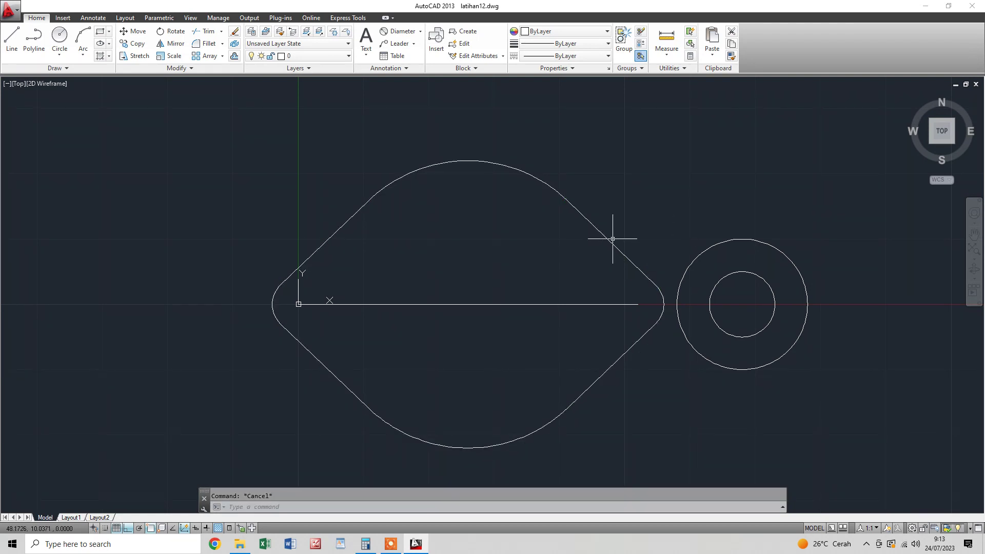
{"action": "left_click", "coordinate": [611, 239]}
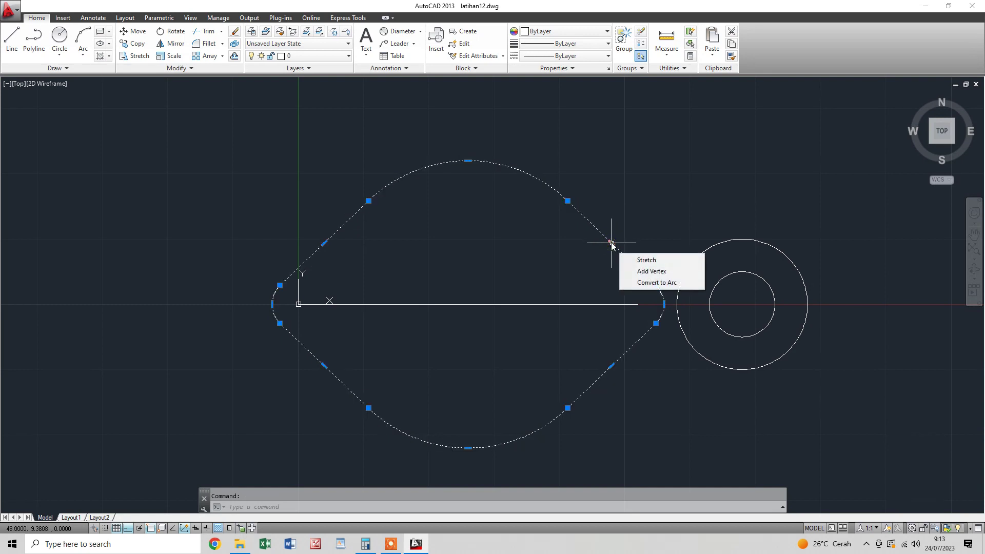
{"action": "key", "text": "Escape"}
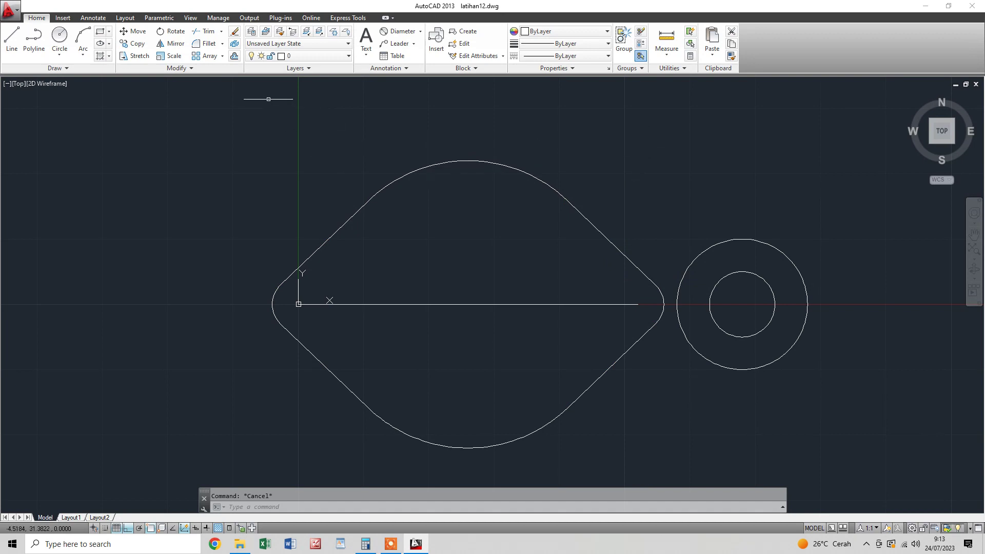
Offset the joined teardrop polyline 10 units outward
{"action": "left_click", "coordinate": [235, 58]}
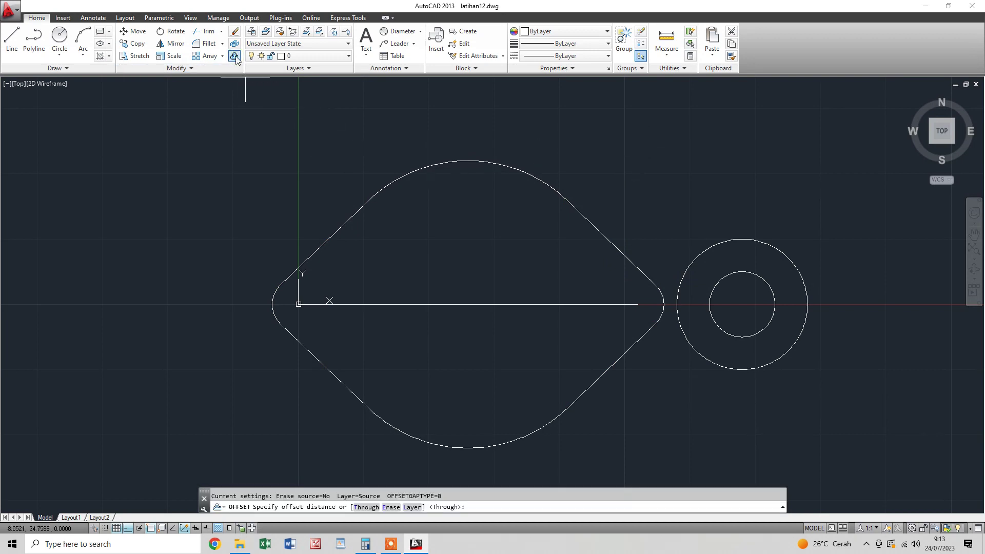
{"action": "type", "text": "10"}
{"action": "key", "text": "Return"}
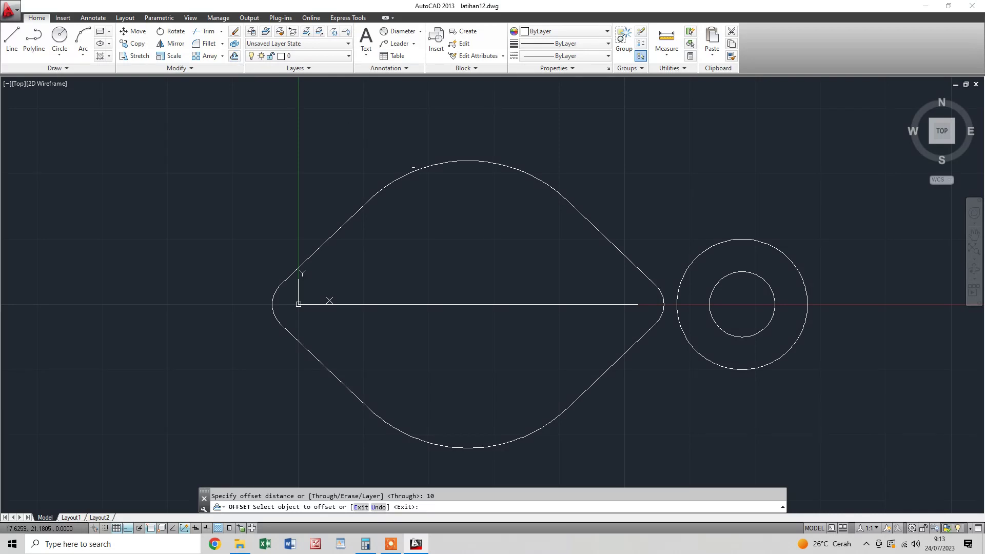
{"action": "left_click", "coordinate": [432, 165]}
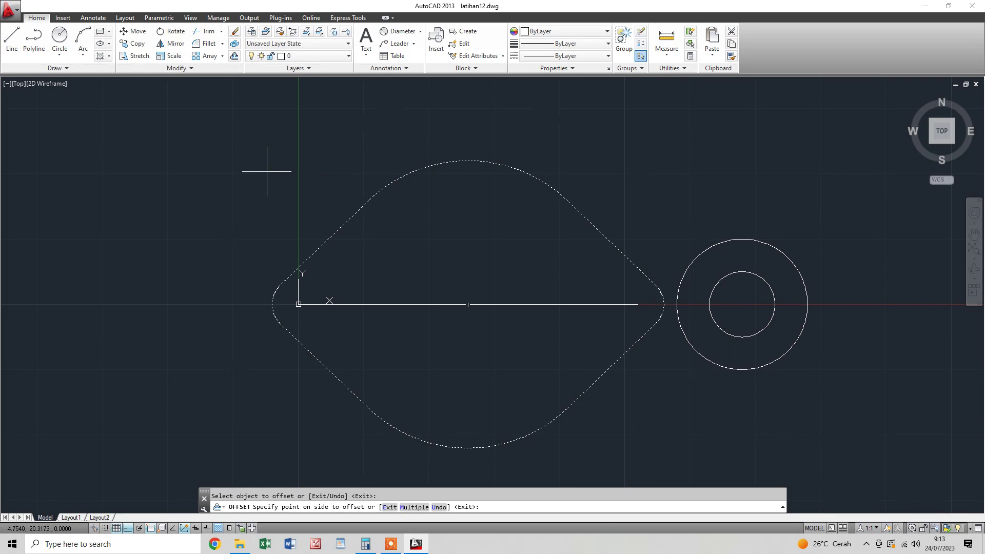
{"action": "left_click", "coordinate": [224, 155]}
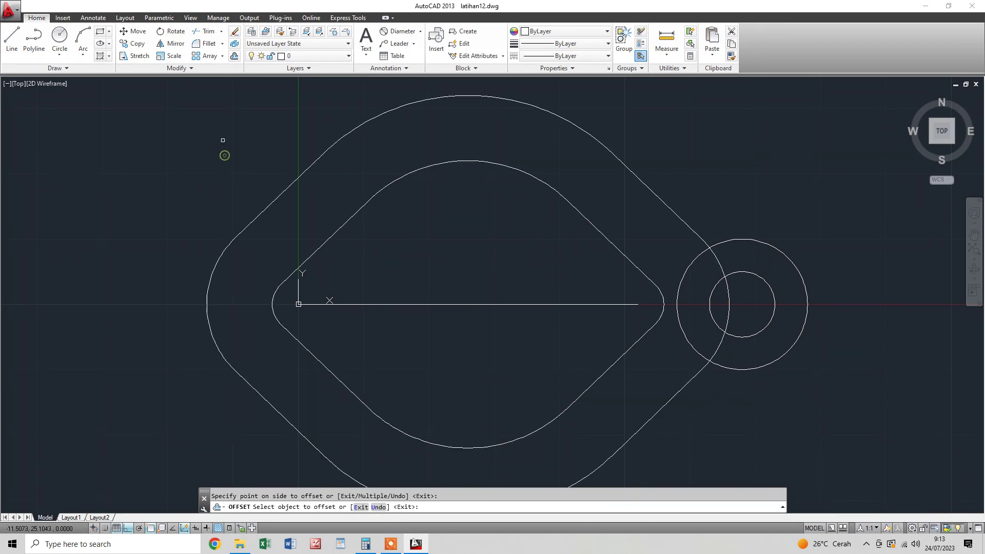
{"action": "scroll", "coordinate": [566, 168], "scroll_direction": "down", "scroll_amount": 2}
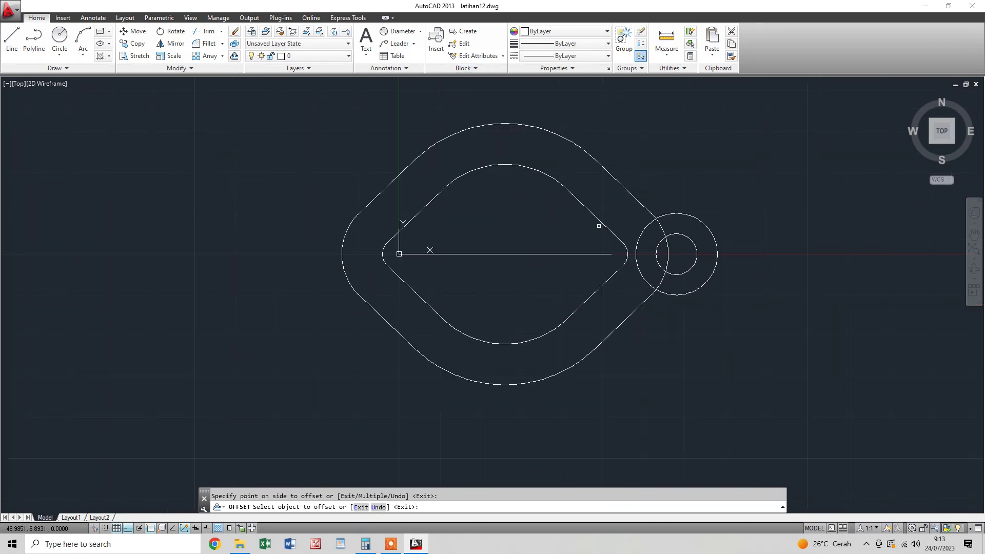
{"action": "middle_click_drag", "start_coordinate": [682, 265], "coordinate": [655, 273]}
{"action": "scroll", "coordinate": [655, 272], "scroll_direction": "up", "scroll_amount": 2}
End the offset command and save the drawing
{"action": "key", "text": "Escape"}
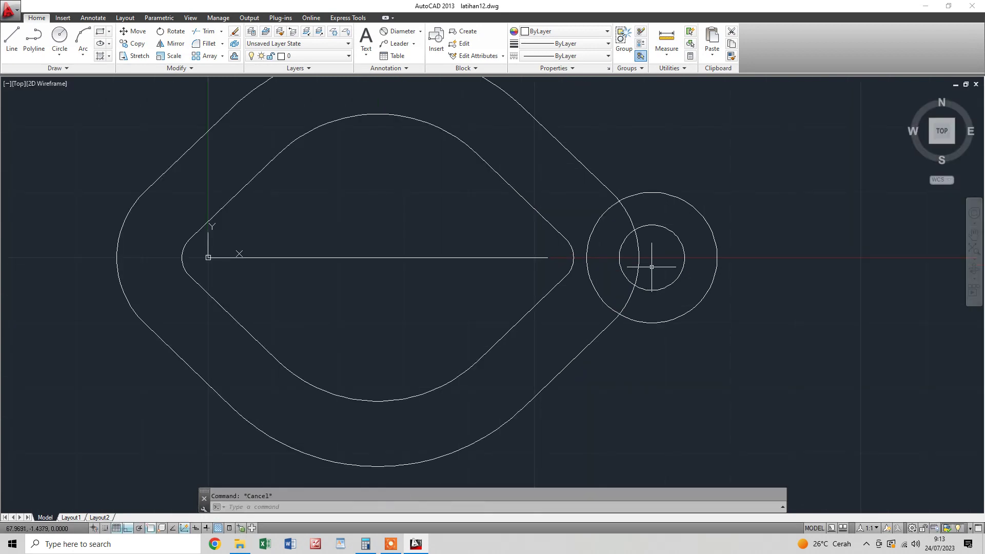
{"action": "scroll", "coordinate": [652, 266], "scroll_direction": "down", "scroll_amount": 2}
{"action": "key", "text": "ctrl+s"}
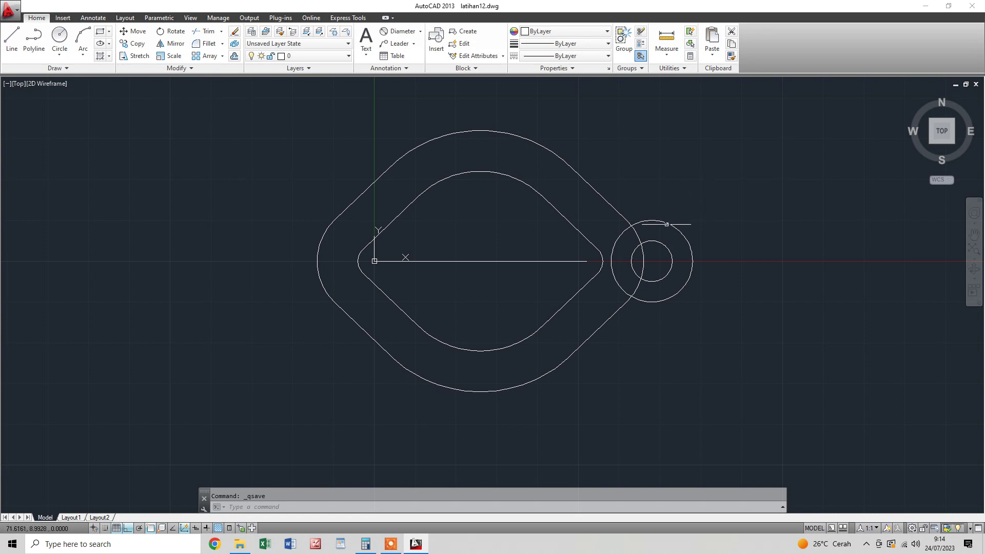
{"action": "middle_click_drag", "start_coordinate": [448, 226], "coordinate": [516, 227]}
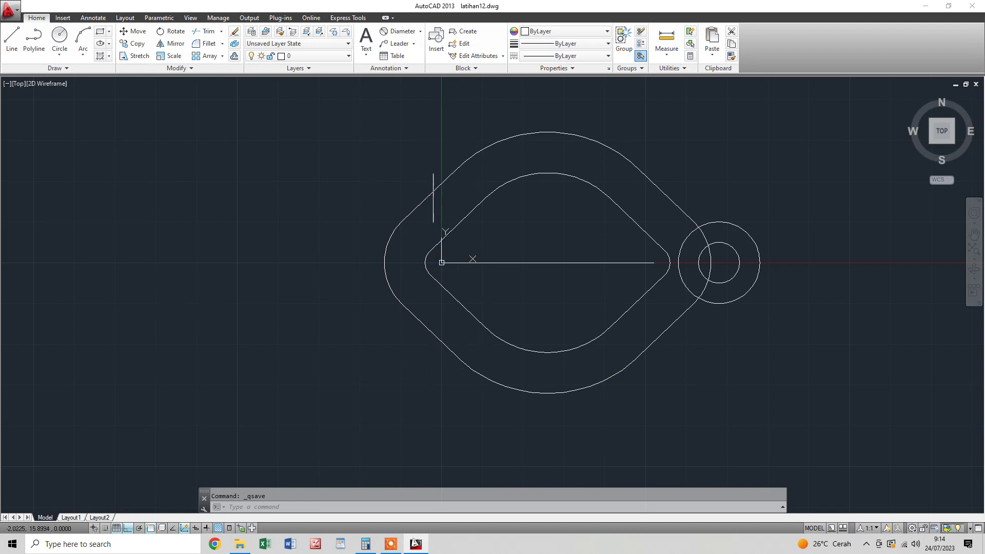
Offset the horizontal centre line 26 units upward
{"action": "left_click", "coordinate": [563, 262]}
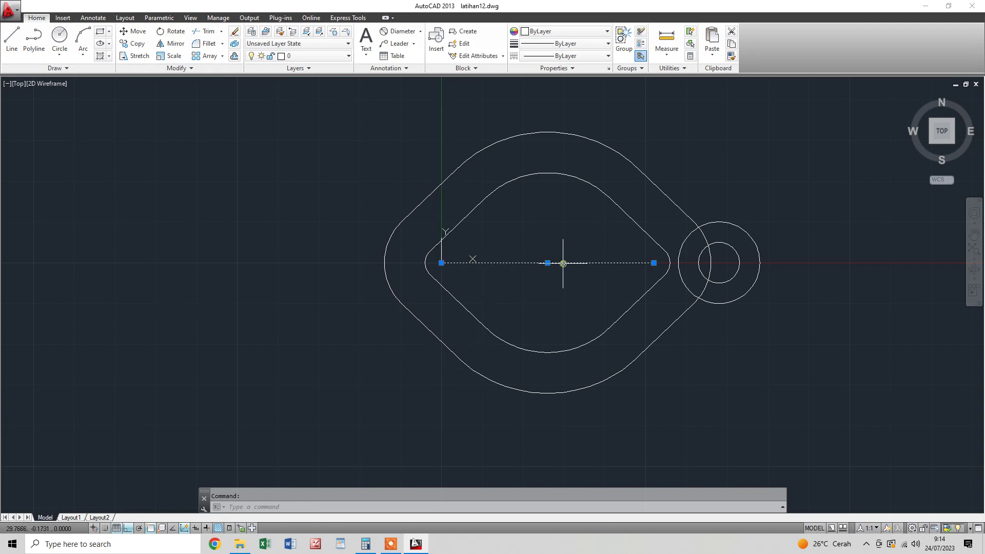
{"action": "mouse_move", "coordinate": [562, 262]}
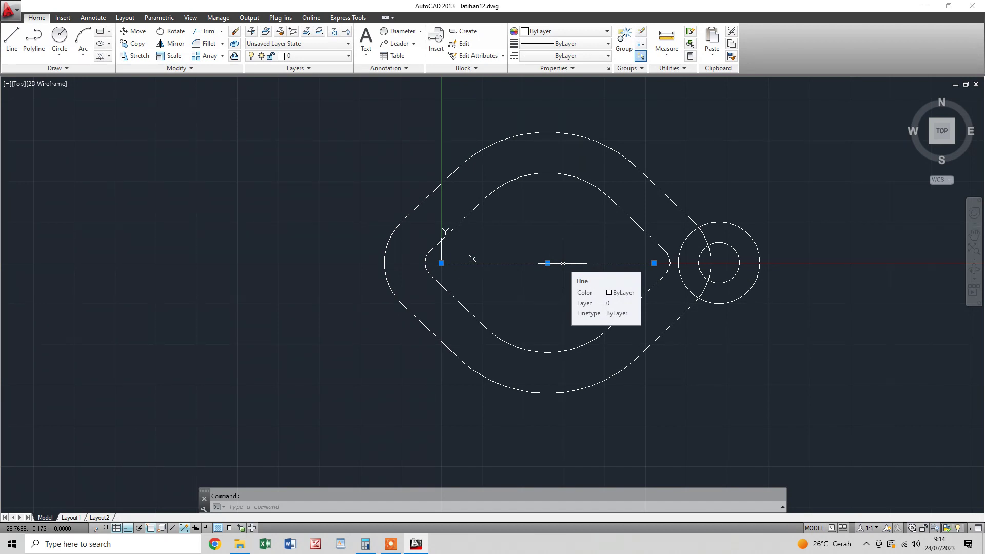
{"action": "key", "text": "Escape"}
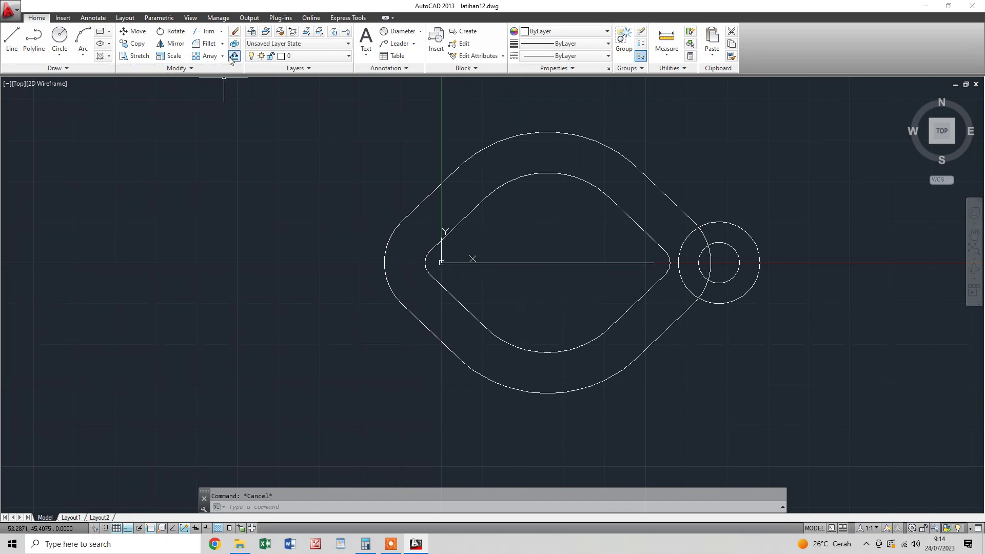
{"action": "left_click", "coordinate": [234, 57]}
{"action": "type", "text": "26"}
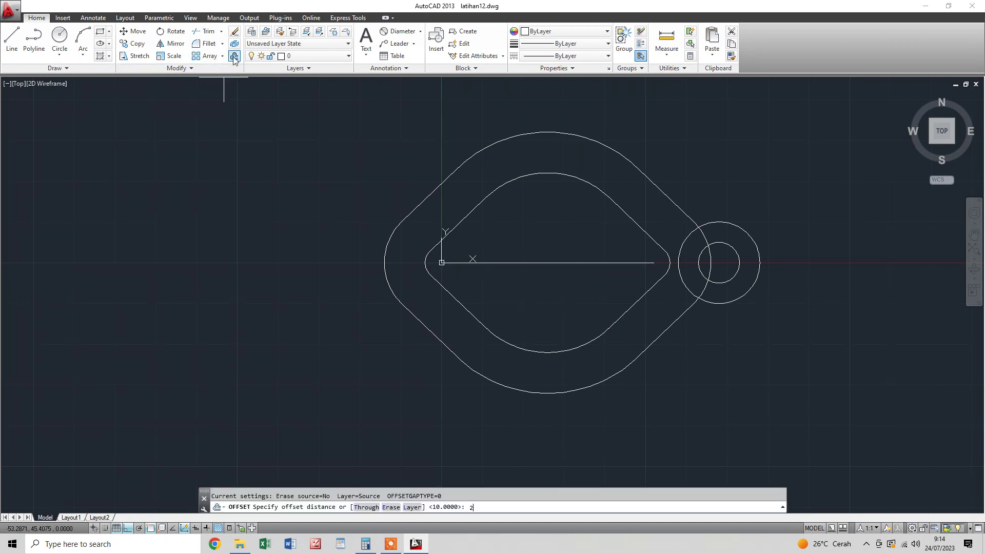
{"action": "key", "text": "Return"}
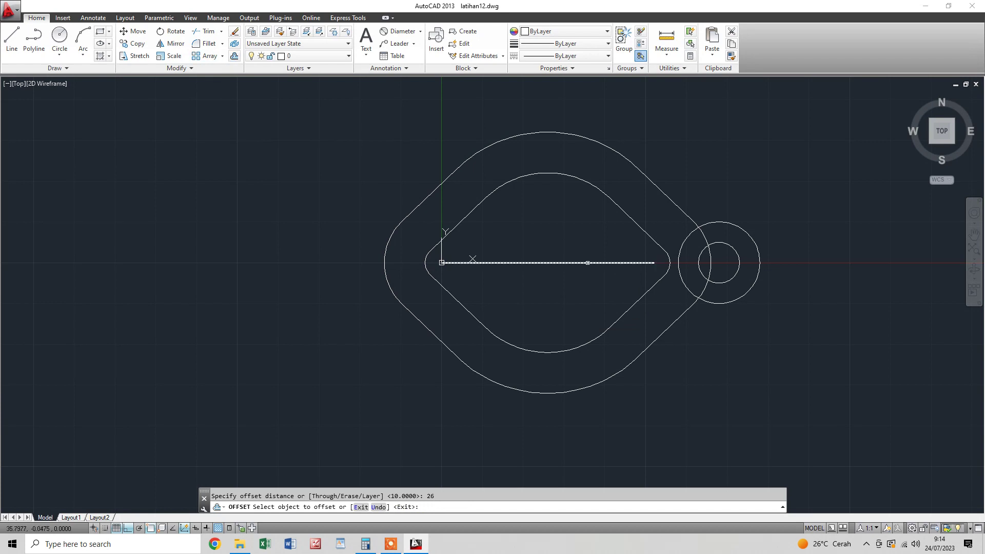
{"action": "left_click", "coordinate": [588, 263]}
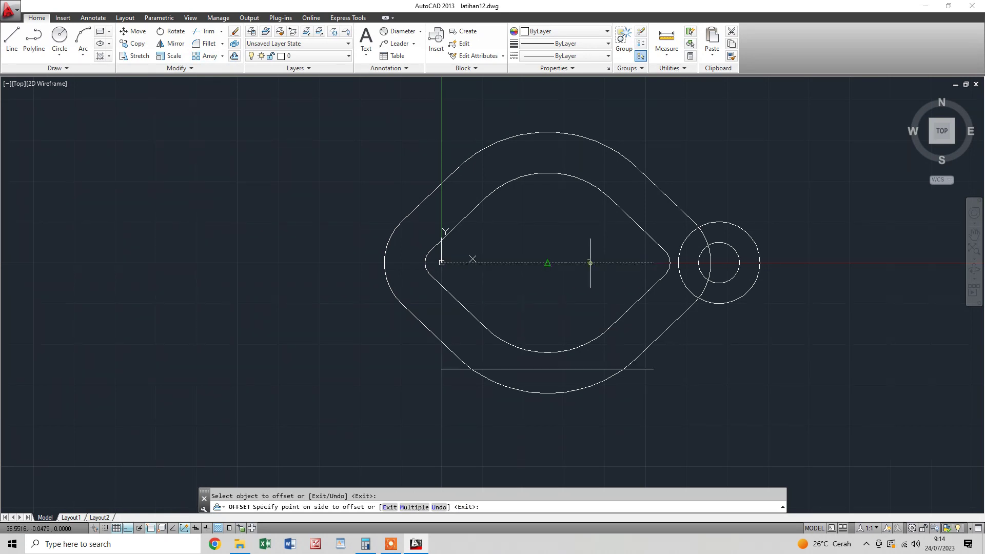
{"action": "left_click", "coordinate": [308, 115]}
{"action": "key", "text": "Return"}
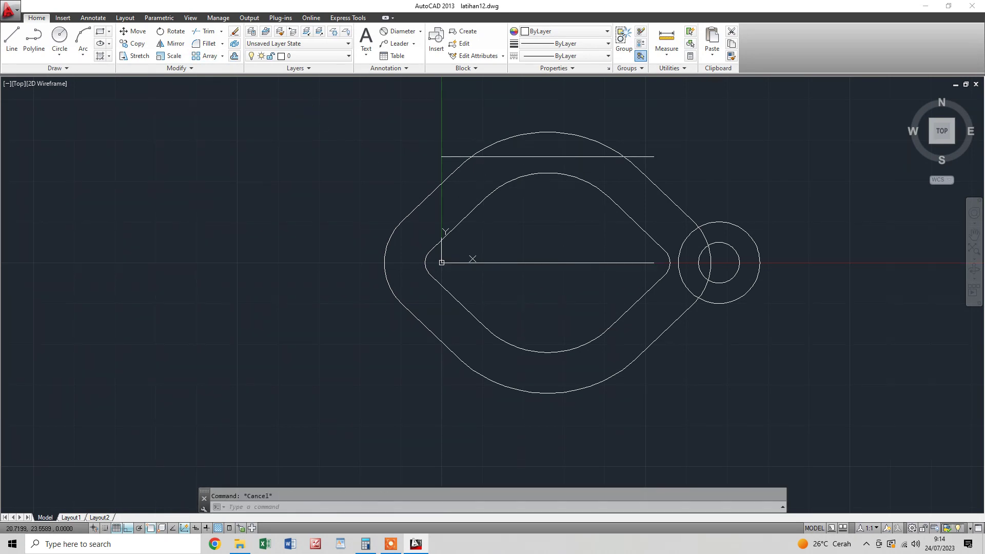
Stretch the new line's left end past the outer rounded outline
{"action": "left_click", "coordinate": [528, 156]}
{"action": "left_click", "coordinate": [442, 156]}
{"action": "left_click", "coordinate": [235, 160]}
{"action": "key", "text": "Escape"}
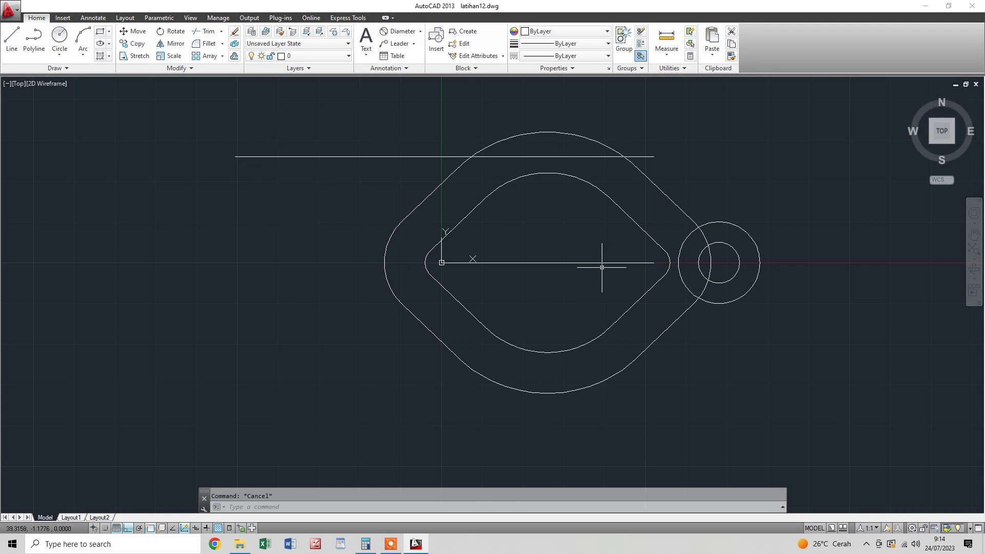
{"action": "left_click", "coordinate": [454, 171]}
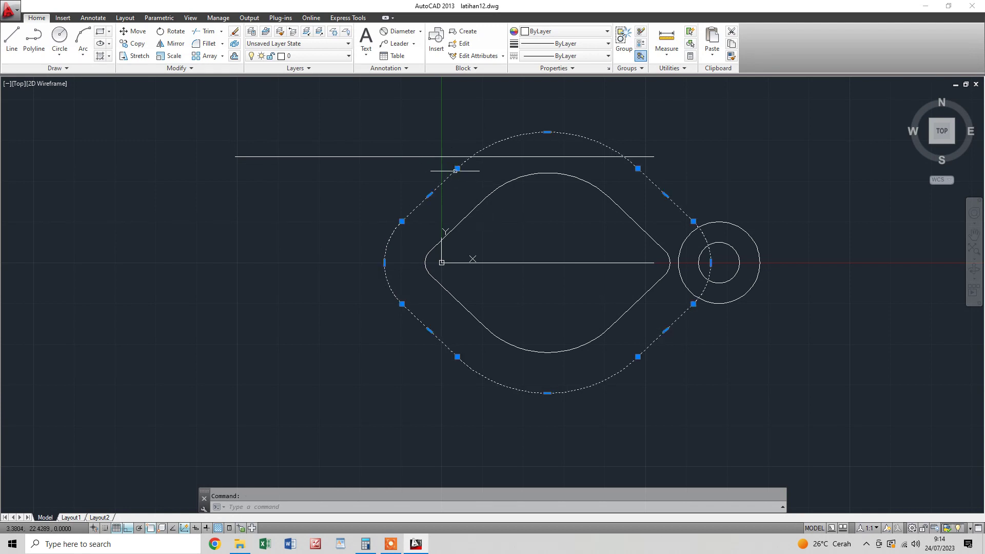
{"action": "key", "text": "Escape"}
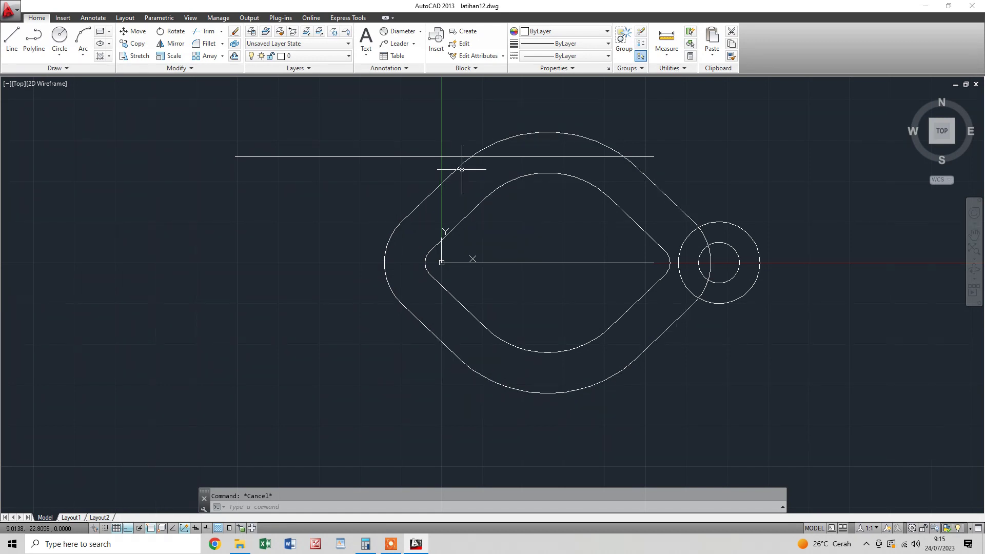
{"action": "left_click", "coordinate": [235, 55]}
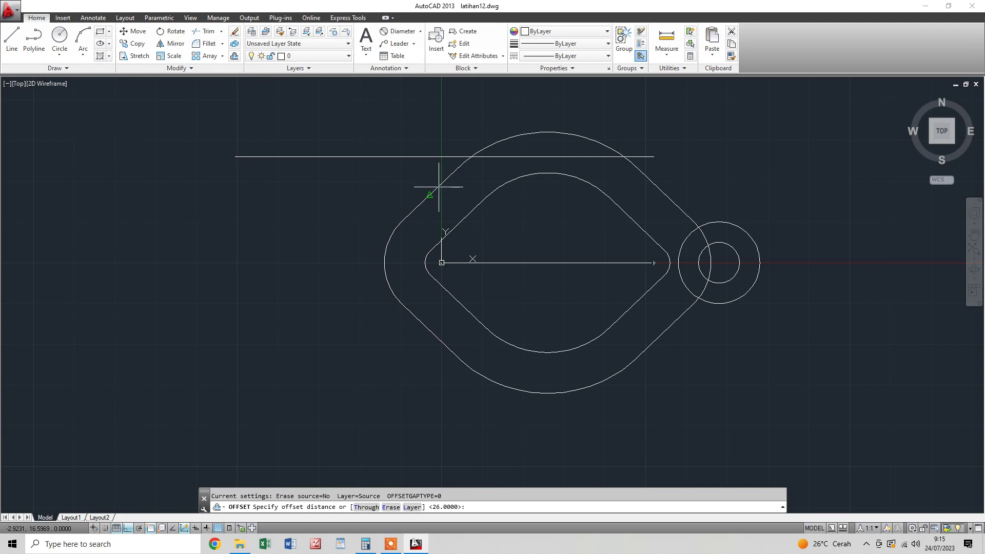
{"action": "type", "text": "5"}
{"action": "key", "text": "Return"}
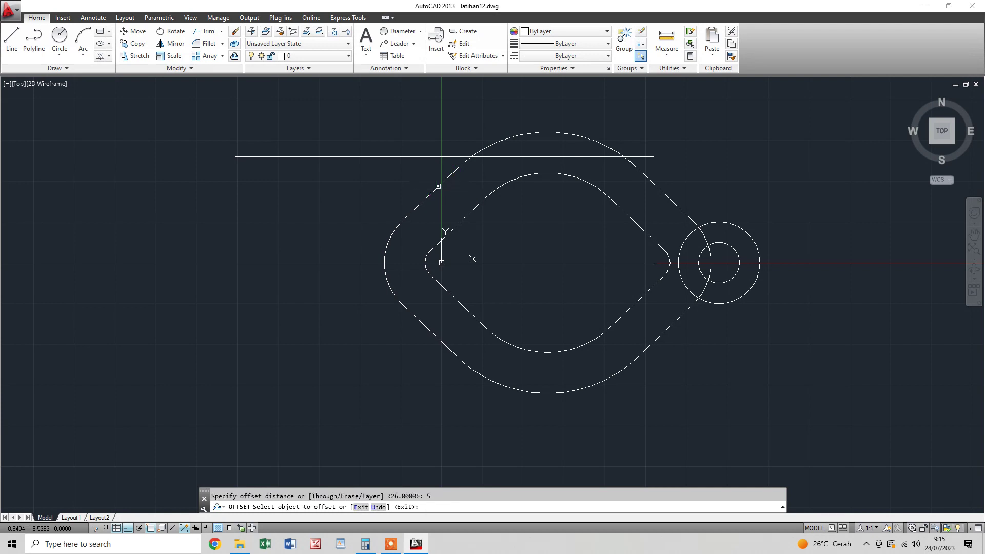
{"action": "left_click", "coordinate": [457, 165]}
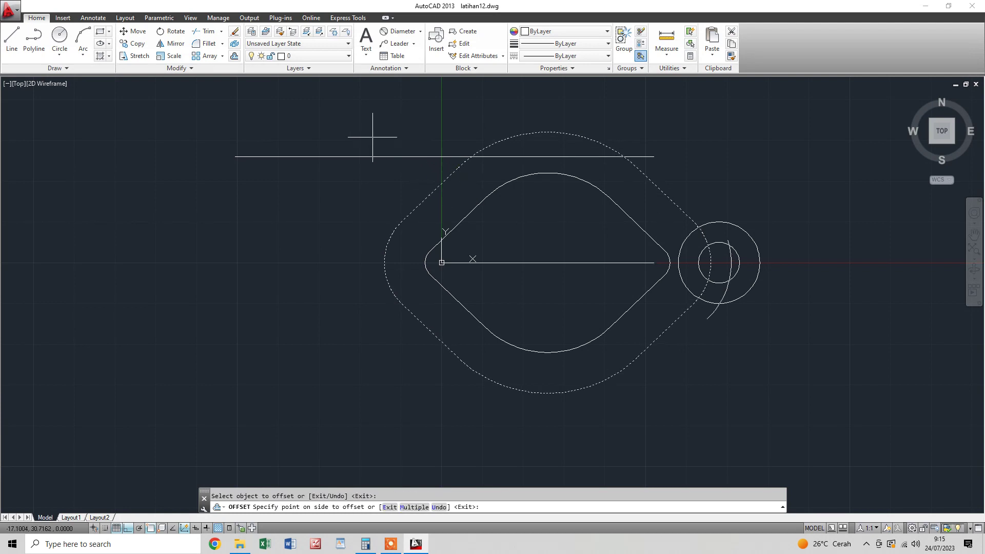
{"action": "left_click", "coordinate": [321, 115]}
{"action": "key", "text": "Escape"}
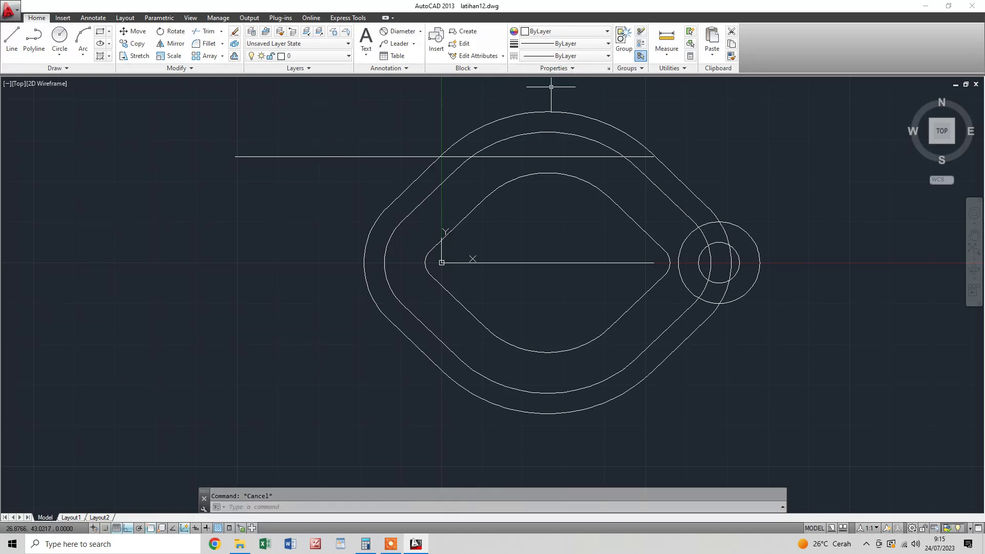
{"action": "left_click", "coordinate": [597, 209]}
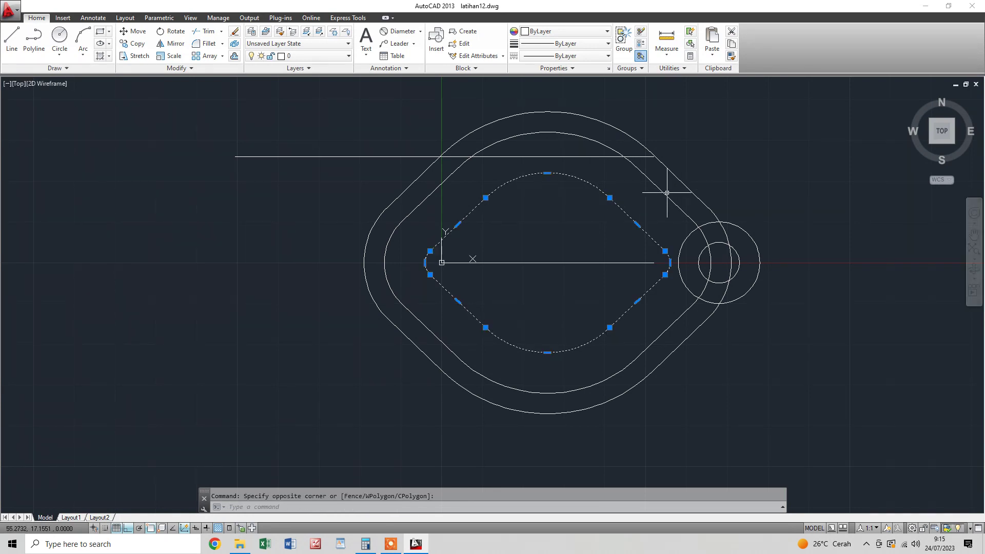
{"action": "left_click", "coordinate": [660, 186]}
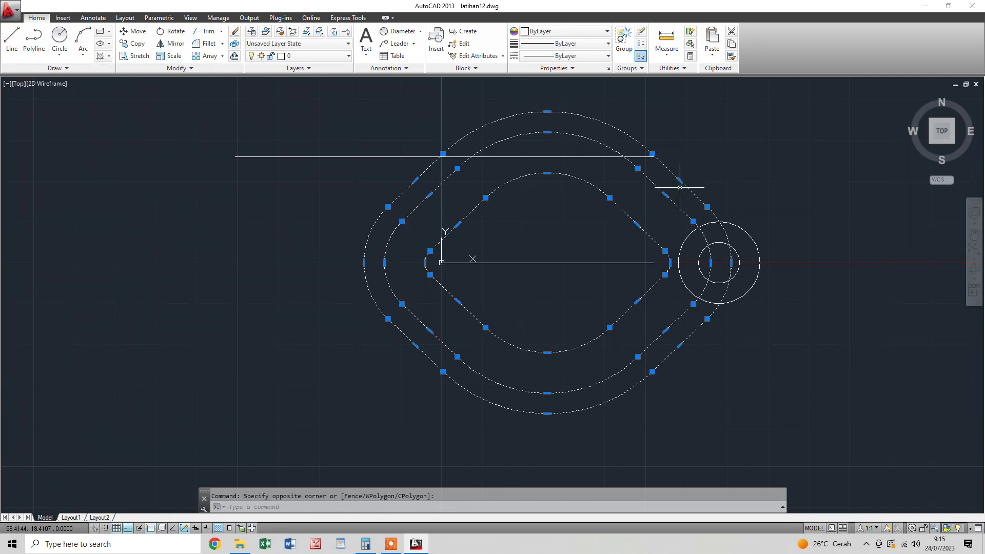
{"action": "key", "text": "Escape"}
{"action": "left_click", "coordinate": [687, 183]}
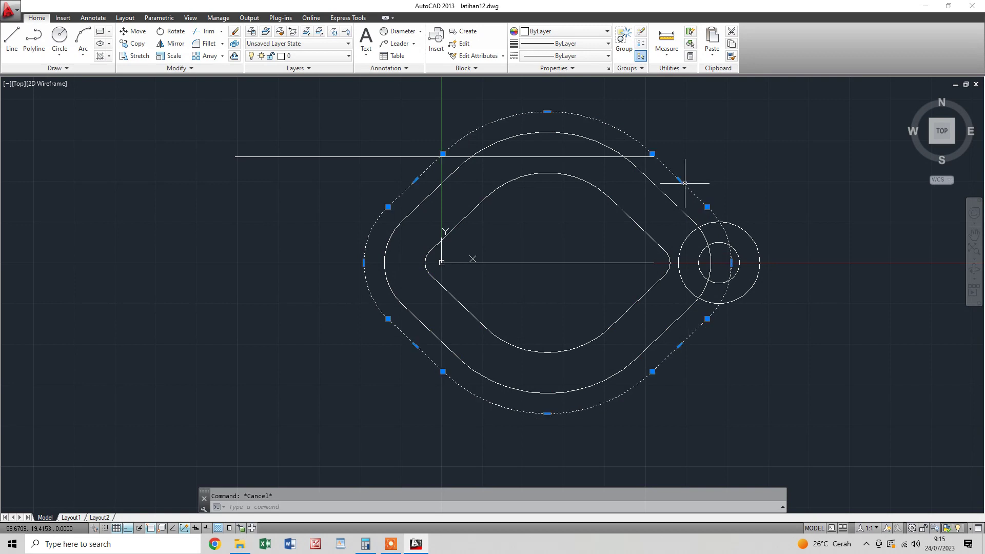
{"action": "key", "text": "Escape"}
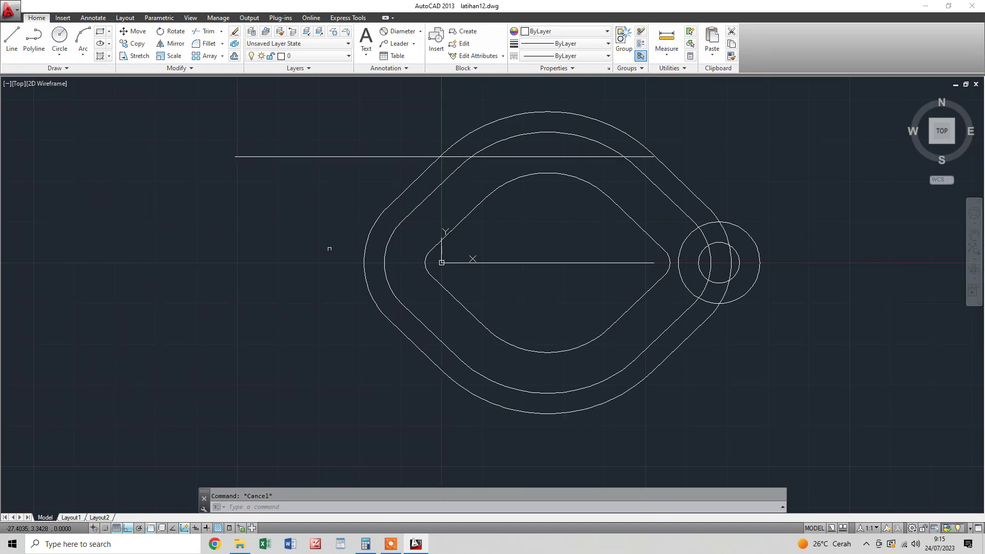
{"action": "left_click", "coordinate": [66, 50]}
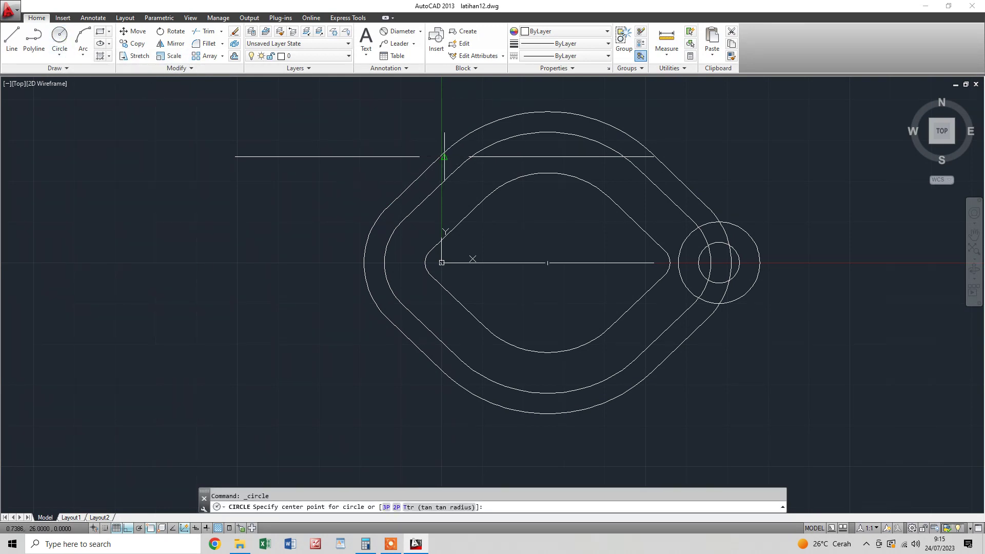
Draw a radius-5 circle where the top guide line meets the vertical axis
{"action": "scroll", "coordinate": [440, 157], "scroll_direction": "up", "scroll_amount": 4}
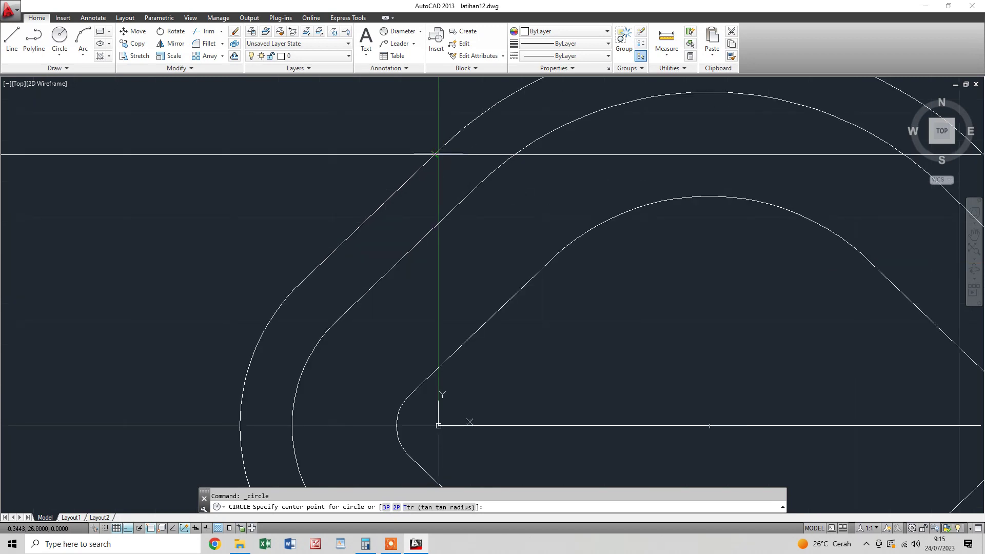
{"action": "scroll", "coordinate": [392, 152], "scroll_direction": "down", "scroll_amount": 2}
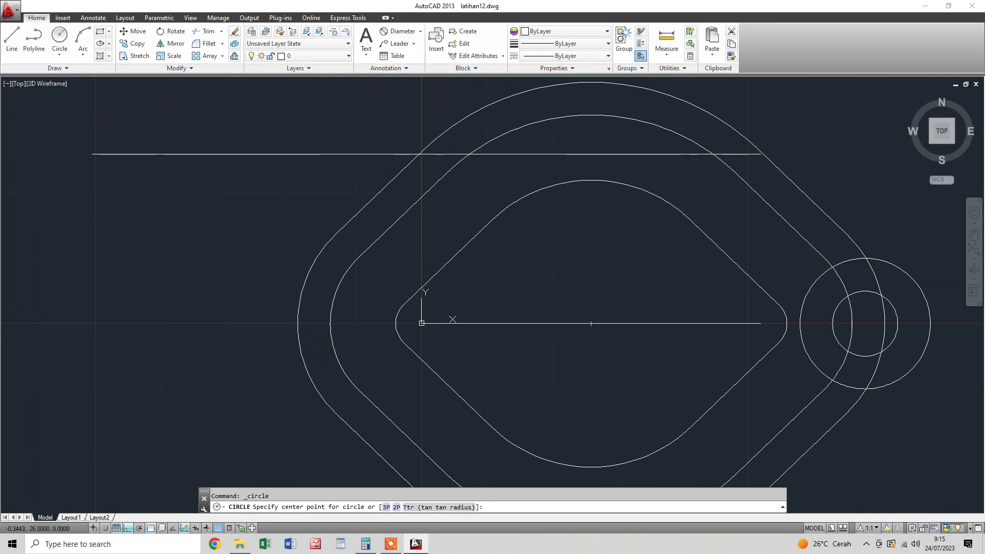
{"action": "left_click", "coordinate": [422, 154]}
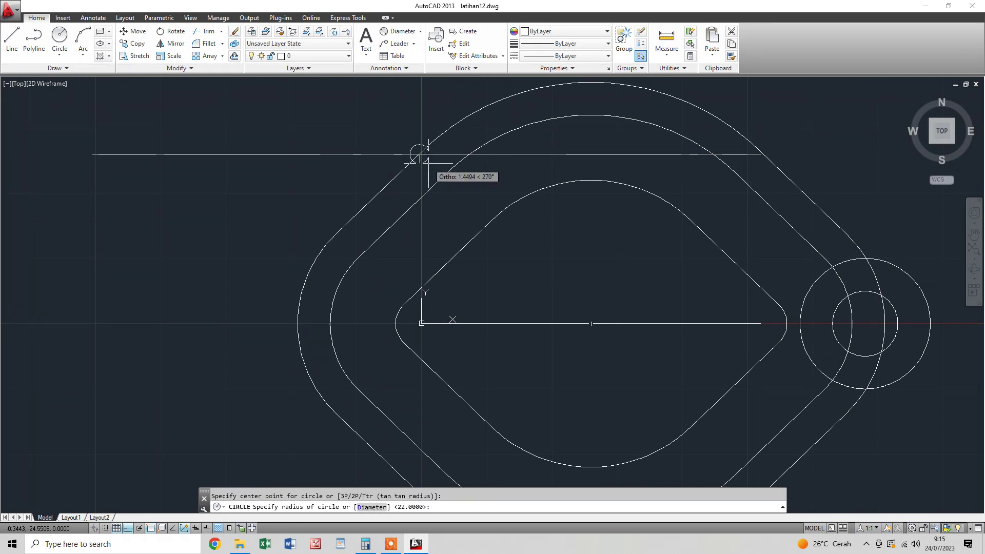
{"action": "type", "text": "r5"}
{"action": "key", "text": "Return"}
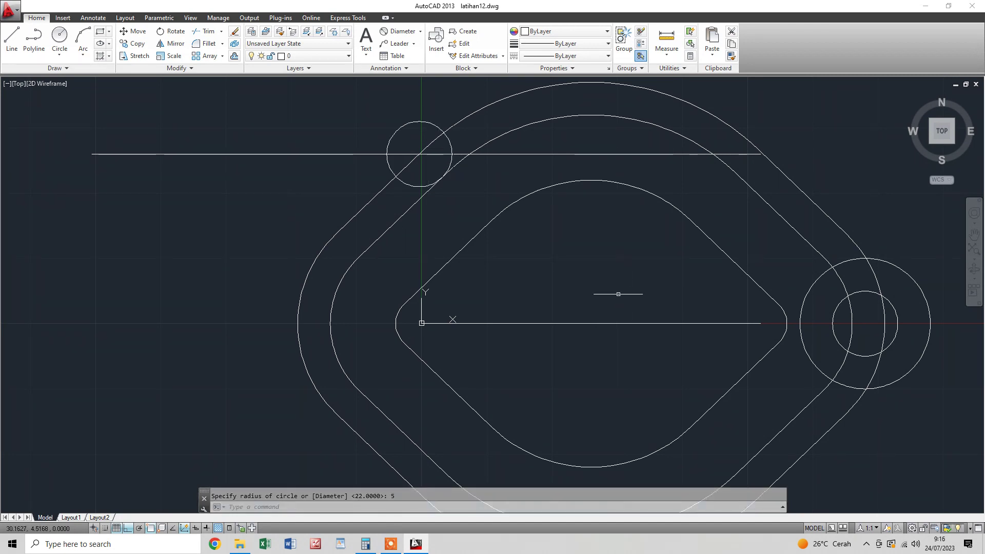
Delete the top horizontal guide line and the outermost rounded contour
{"action": "scroll", "coordinate": [611, 291], "scroll_direction": "down", "scroll_amount": 2}
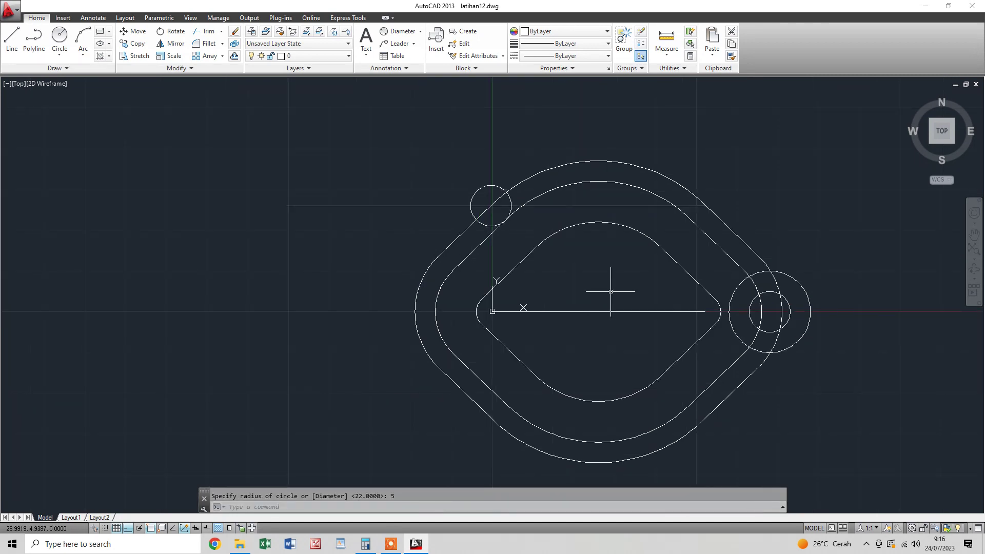
{"action": "left_click", "coordinate": [583, 200]}
{"action": "left_click", "coordinate": [558, 212]}
{"action": "key", "text": "Delete"}
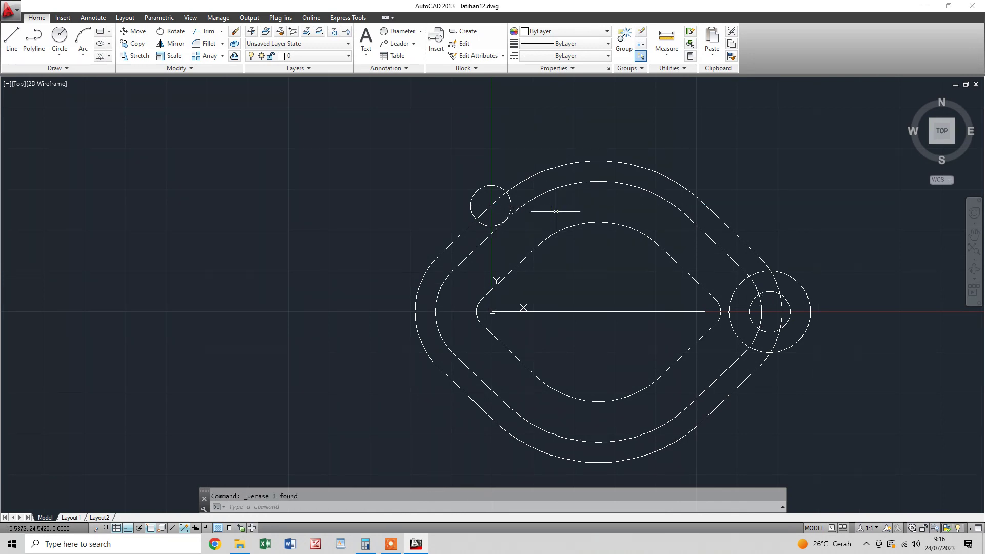
{"action": "left_click", "coordinate": [652, 170]}
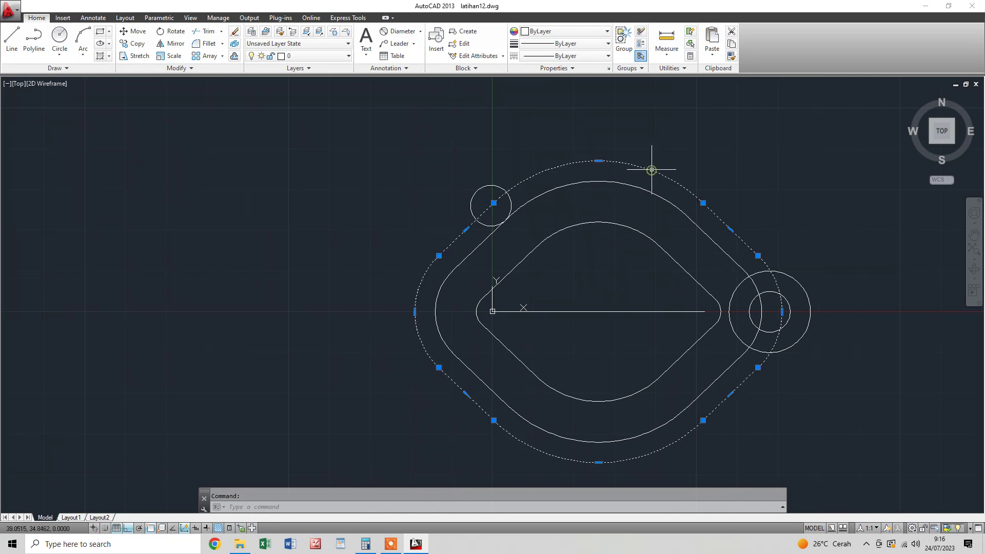
{"action": "key", "text": "Delete"}
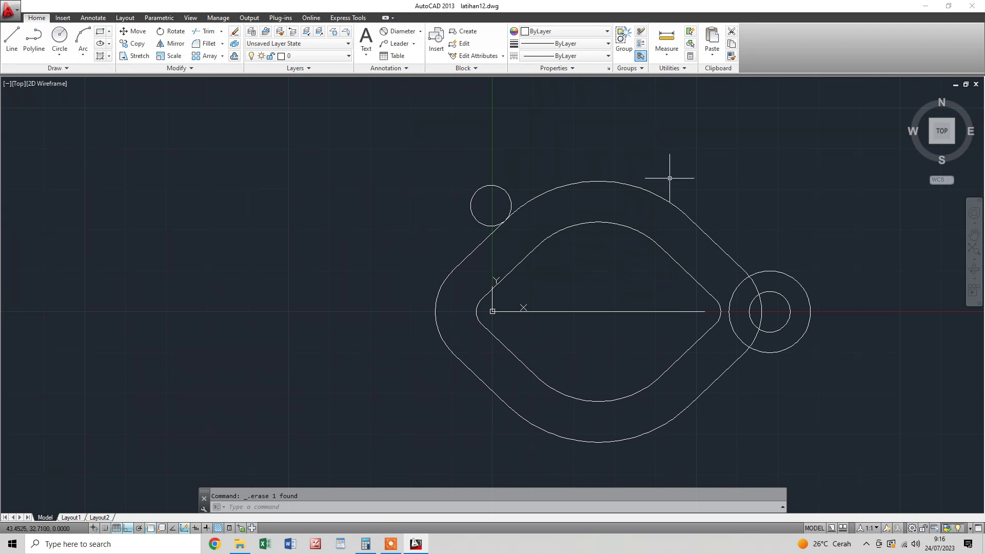
Start an offset, cancel it, and clear the selection with an empty window
{"action": "left_click", "coordinate": [234, 56]}
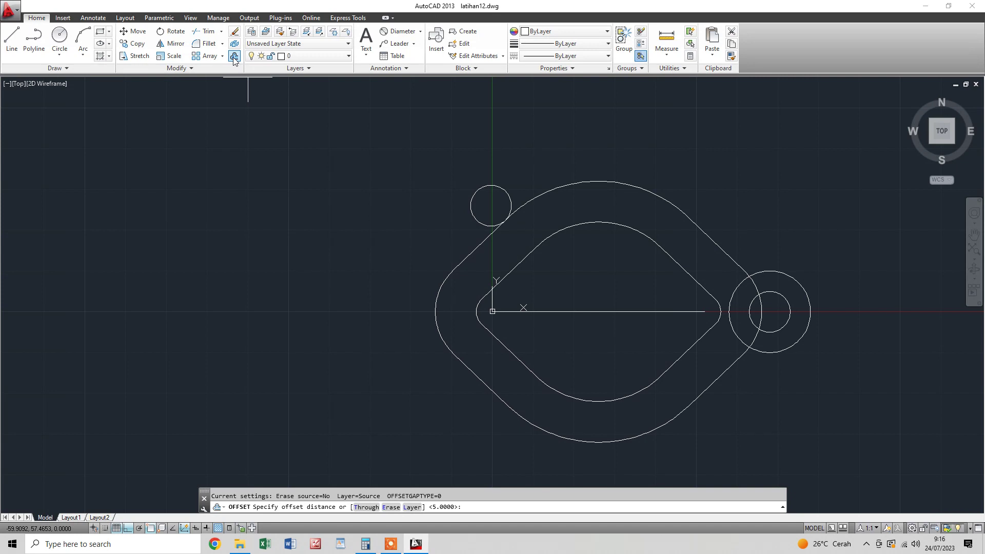
{"action": "key", "text": "Escape"}
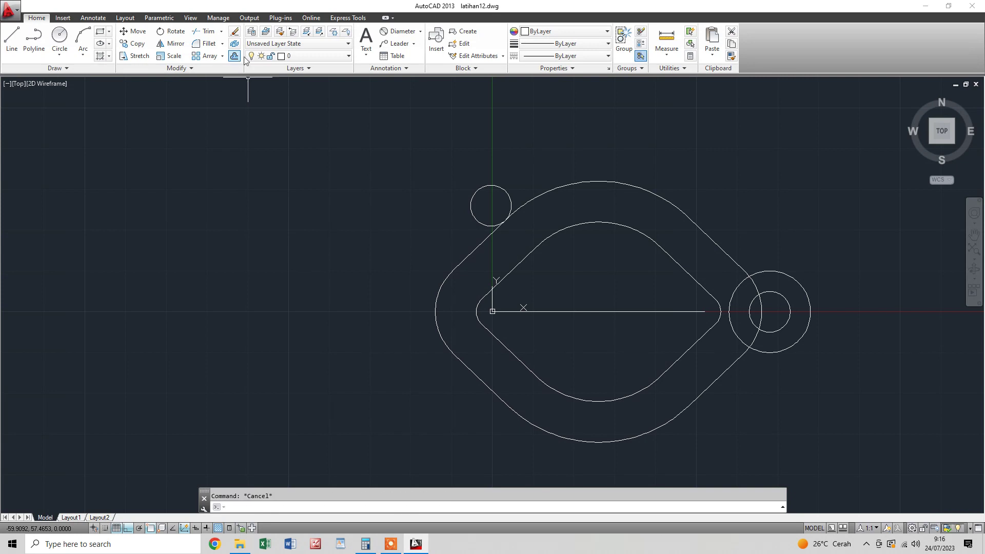
{"action": "left_click", "coordinate": [158, 182]}
{"action": "left_click", "coordinate": [105, 183]}
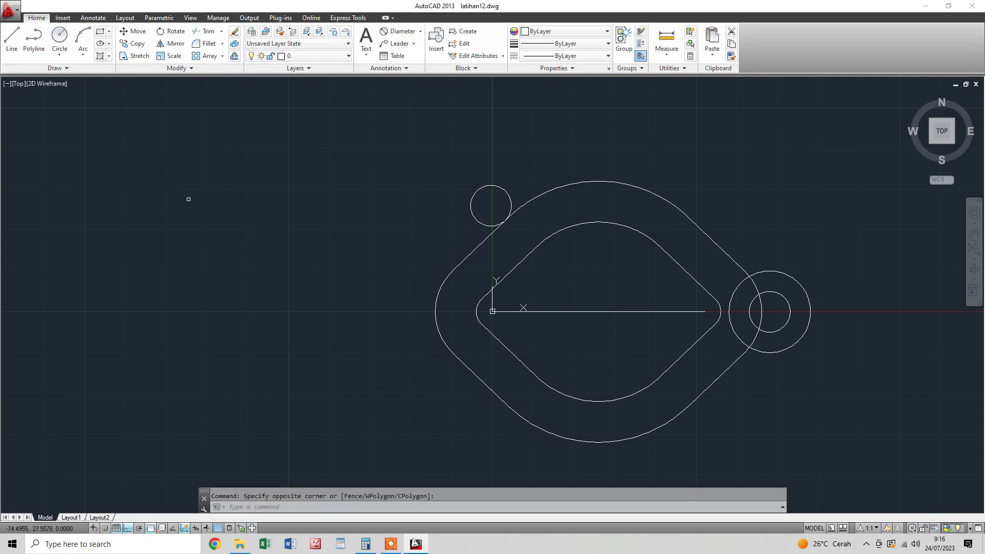
Draw a radius-10 circle concentric with the small radius-5 top-left circle
{"action": "left_click", "coordinate": [60, 40]}
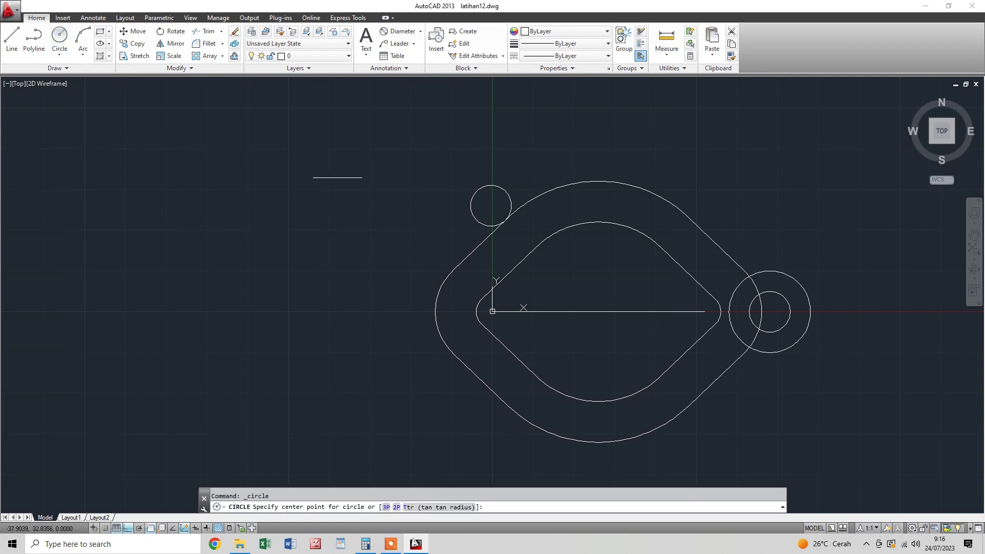
{"action": "left_click", "coordinate": [475, 188]}
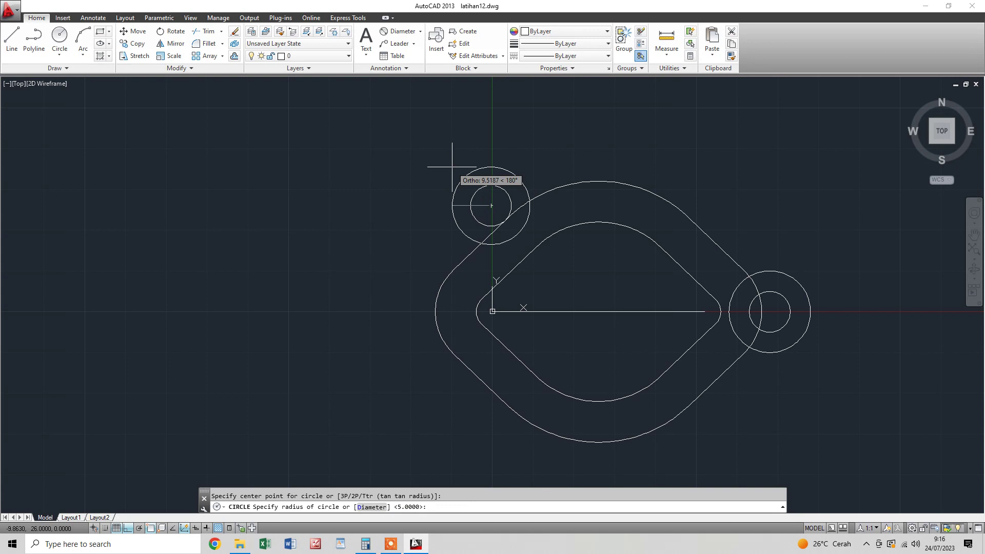
{"action": "type", "text": "10"}
{"action": "key", "text": "Return"}
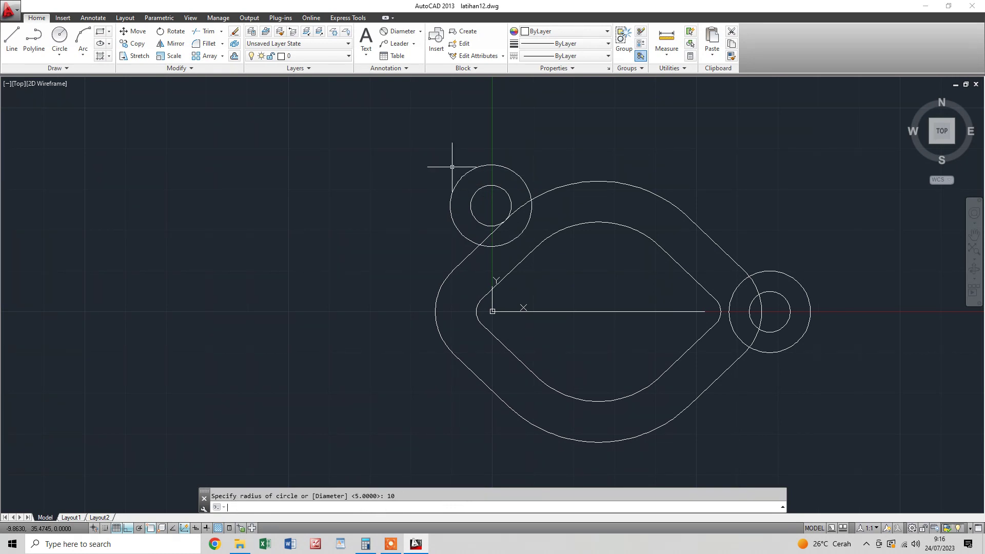
{"action": "middle_click_drag", "start_coordinate": [623, 260], "coordinate": [548, 222]}
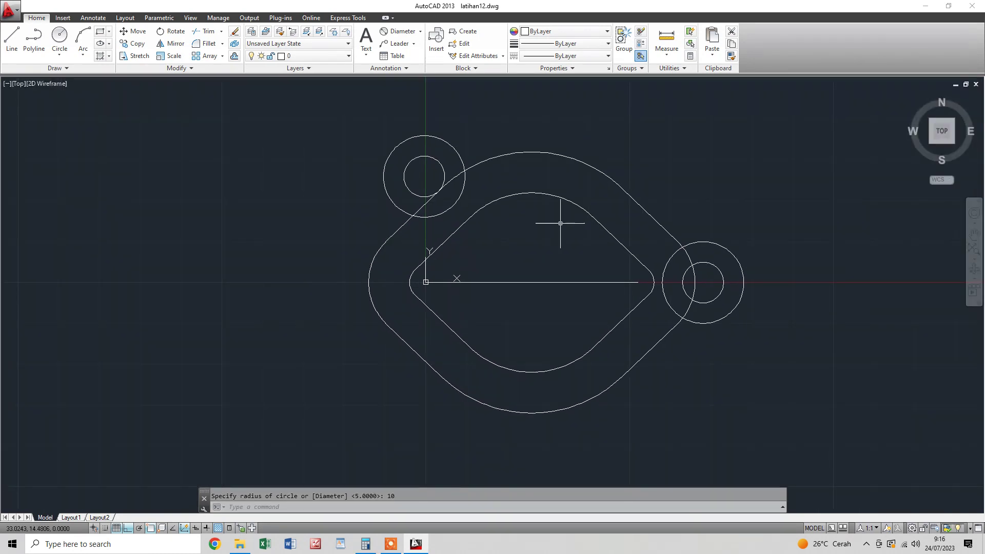
{"action": "key", "text": "Escape"}
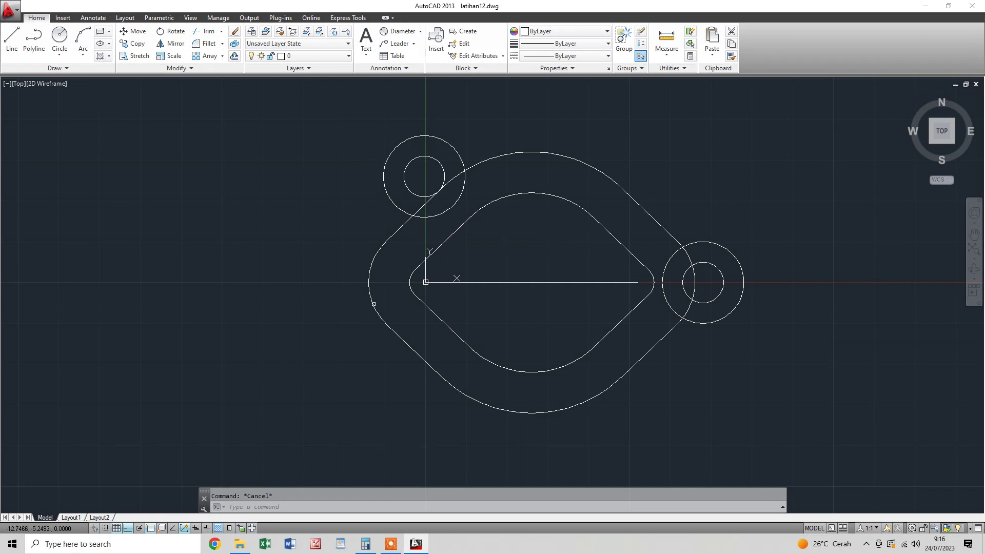
{"action": "left_click", "coordinate": [420, 179]}
{"action": "left_click", "coordinate": [359, 196]}
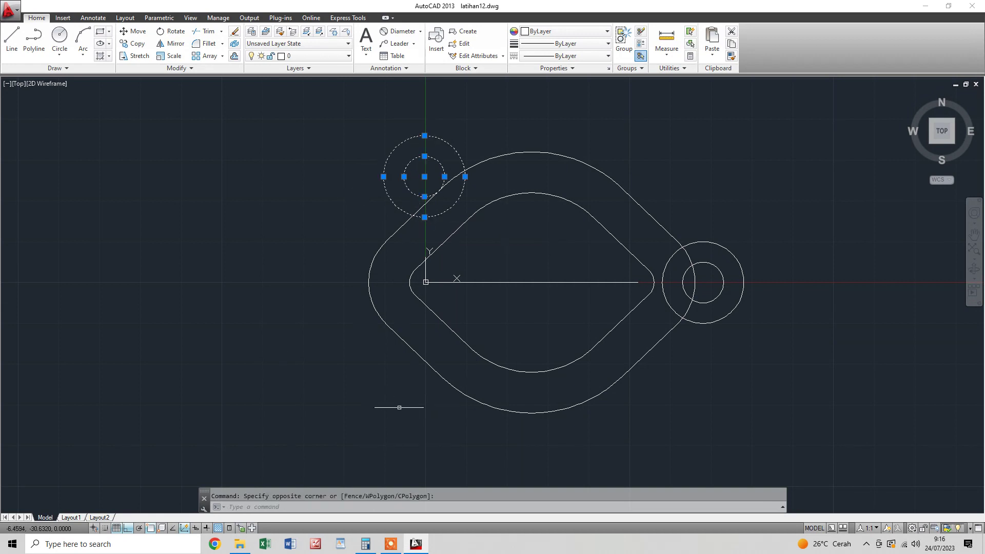
{"action": "key", "text": "Escape"}
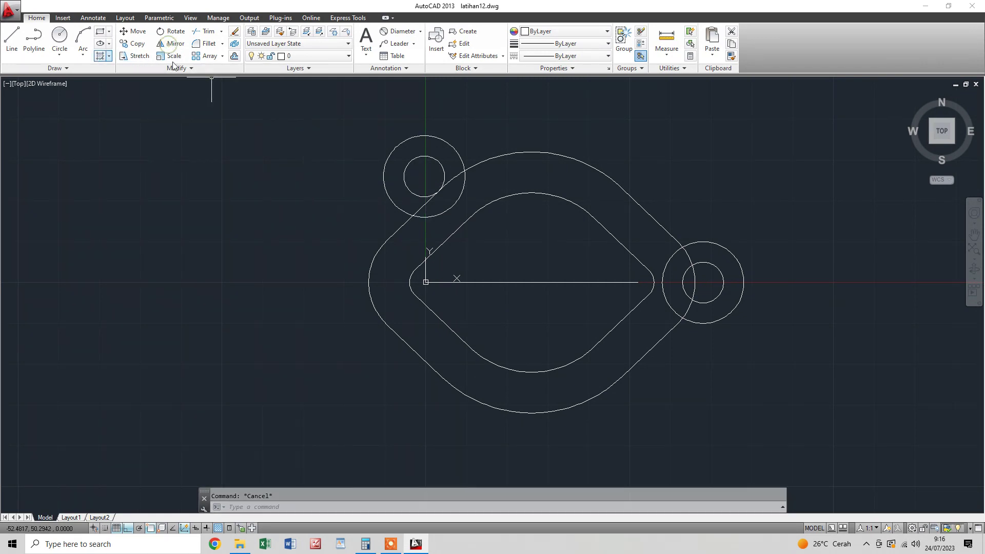
Mirror the upper-left concentric circles about the horizontal line, keeping the originals
{"action": "left_click", "coordinate": [171, 44]}
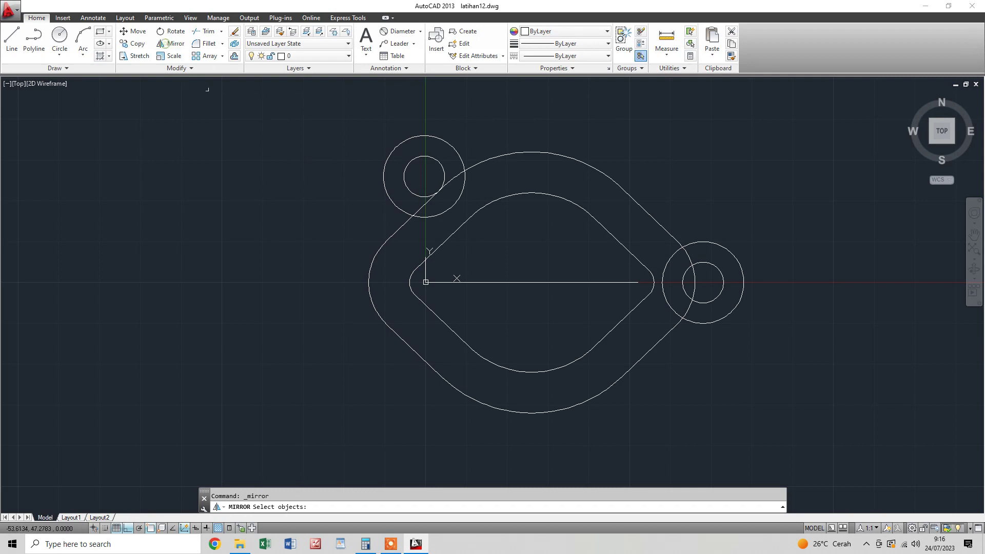
{"action": "left_click", "coordinate": [417, 179]}
{"action": "left_click", "coordinate": [355, 178]}
{"action": "key", "text": "Return"}
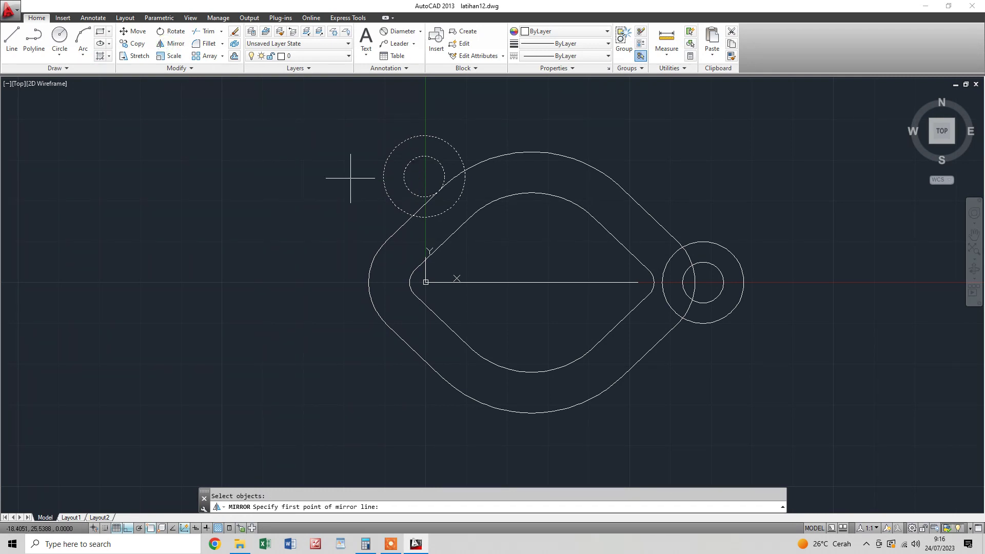
{"action": "left_click", "coordinate": [597, 279]}
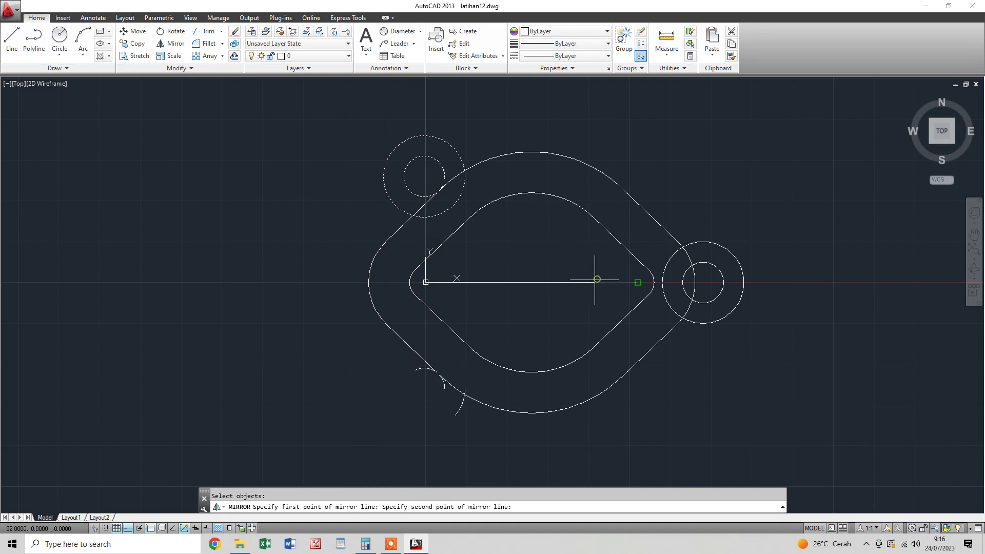
{"action": "left_click", "coordinate": [446, 281]}
{"action": "key", "text": "Escape"}
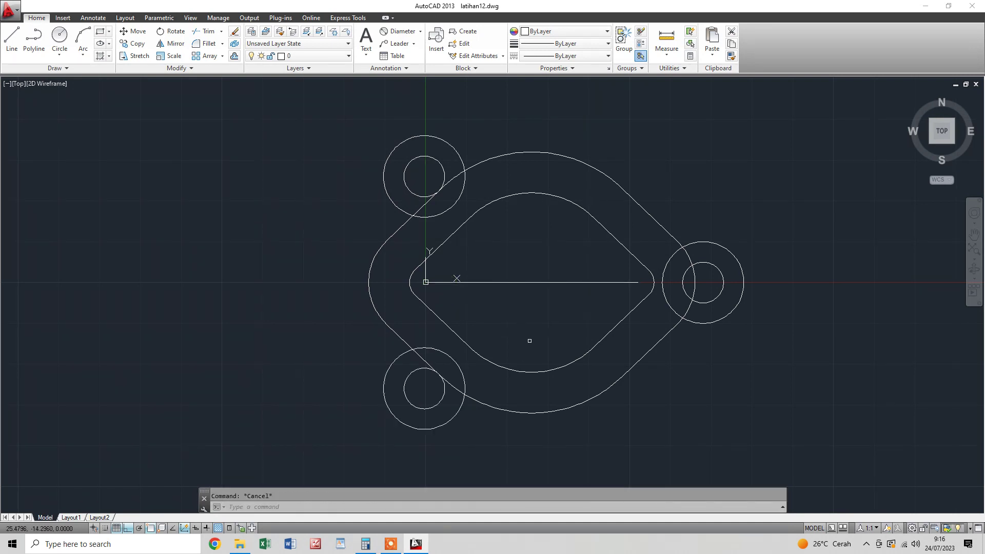
{"action": "middle_click_drag", "start_coordinate": [542, 343], "coordinate": [532, 350]}
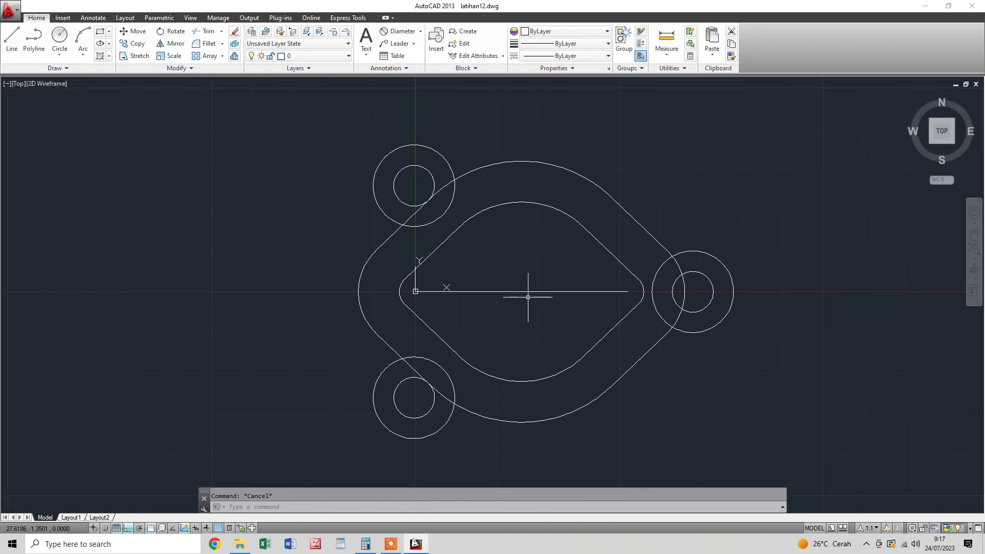
Remove the horizontal construction line
{"action": "left_click", "coordinate": [558, 271]}
{"action": "left_click", "coordinate": [525, 314]}
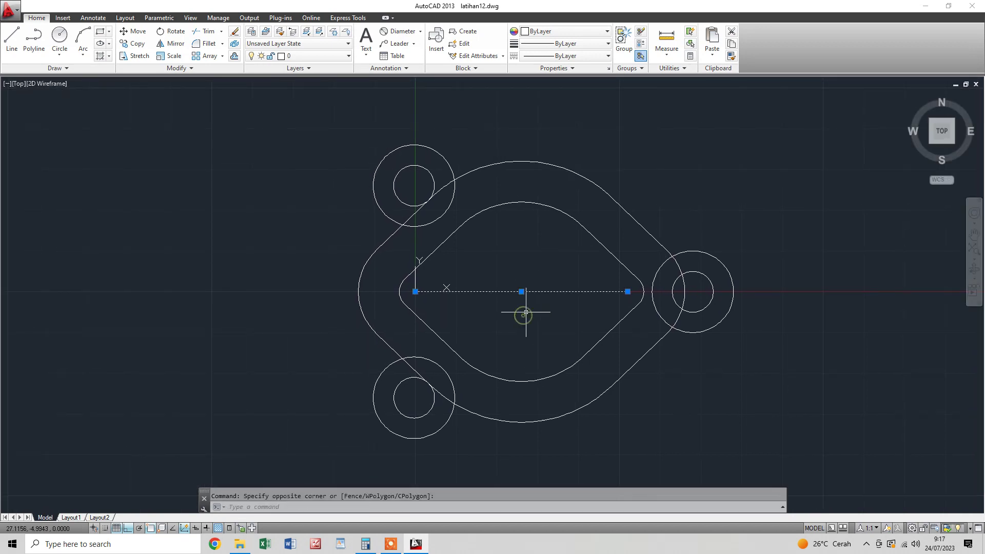
{"action": "key", "text": "Escape"}
{"action": "middle_click_drag", "start_coordinate": [529, 312], "coordinate": [539, 313]}
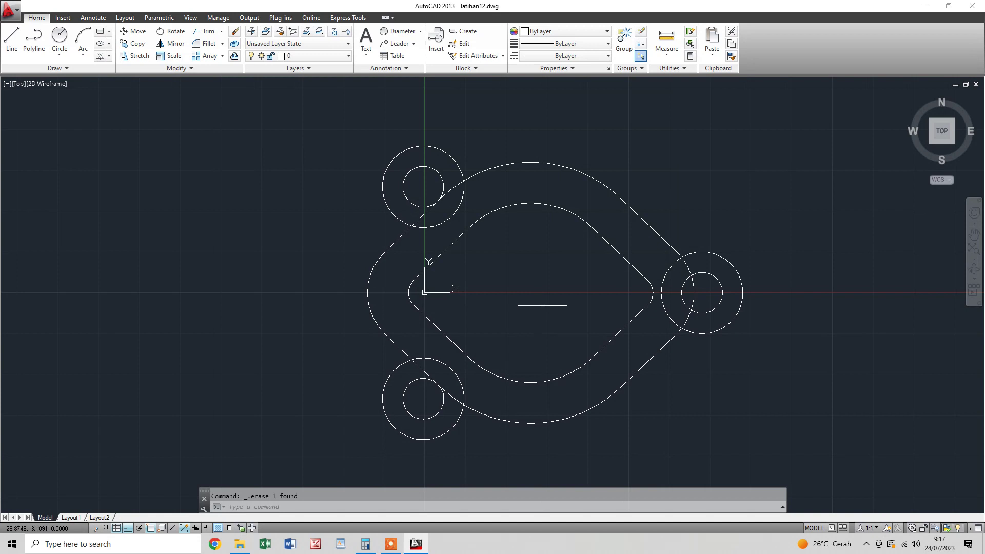
Trim the right lug circle and outer outline so they merge into one edge
{"action": "type", "text": "t"}
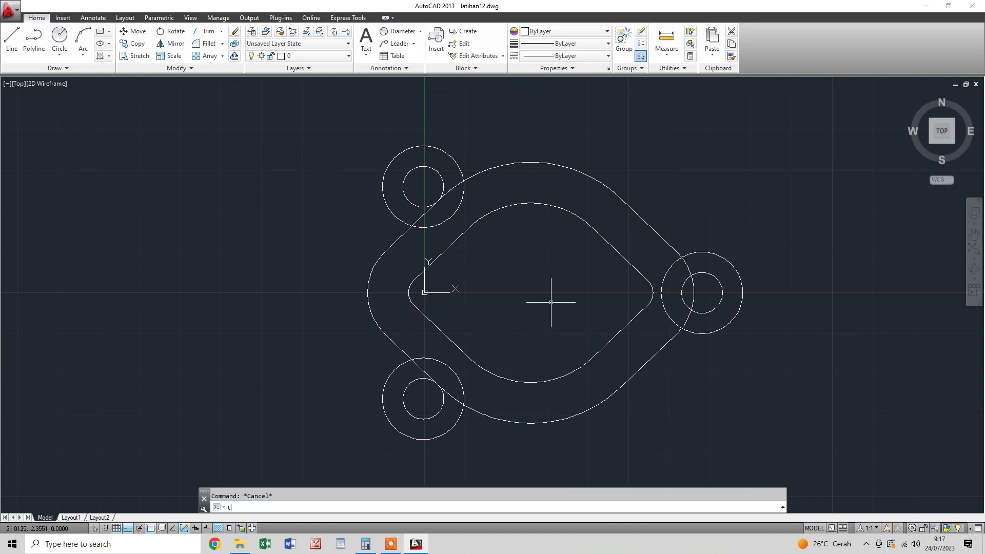
{"action": "type", "text": "r"}
{"action": "key", "text": "Escape"}
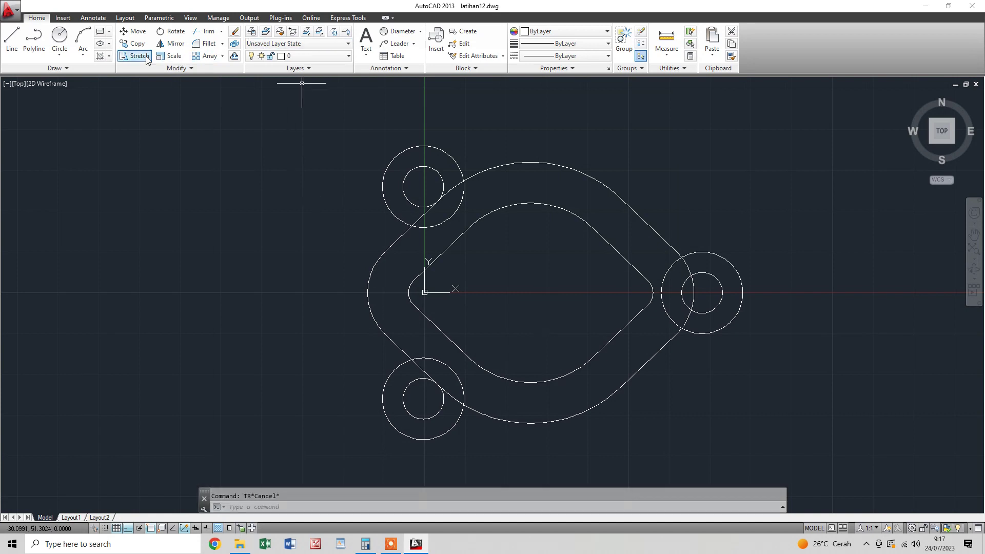
{"action": "left_click", "coordinate": [205, 34]}
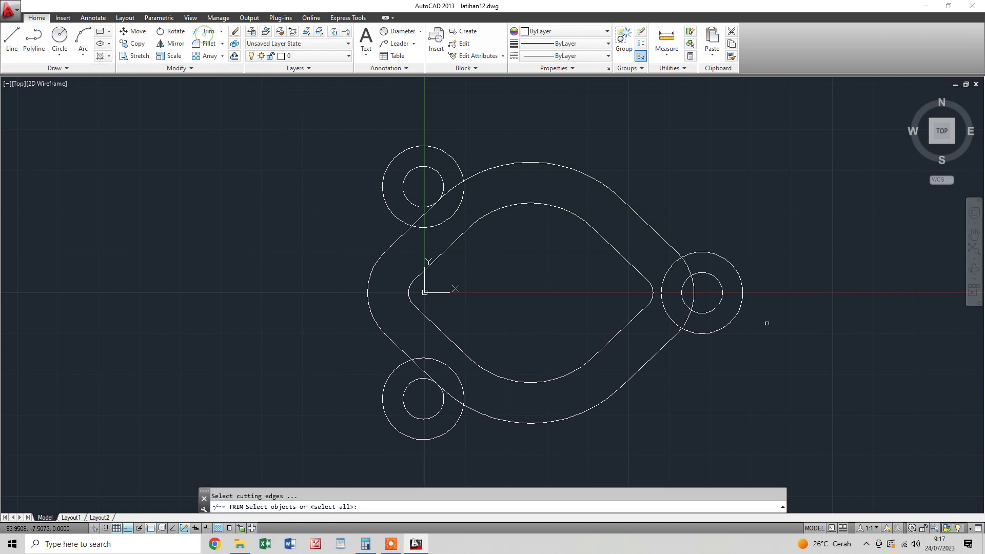
{"action": "left_click", "coordinate": [781, 272]}
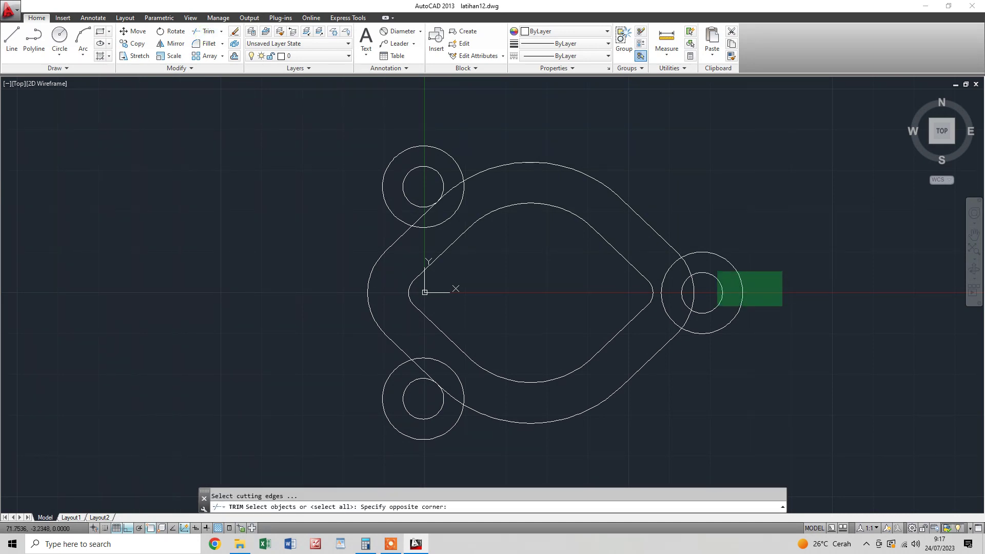
{"action": "left_click", "coordinate": [715, 307]}
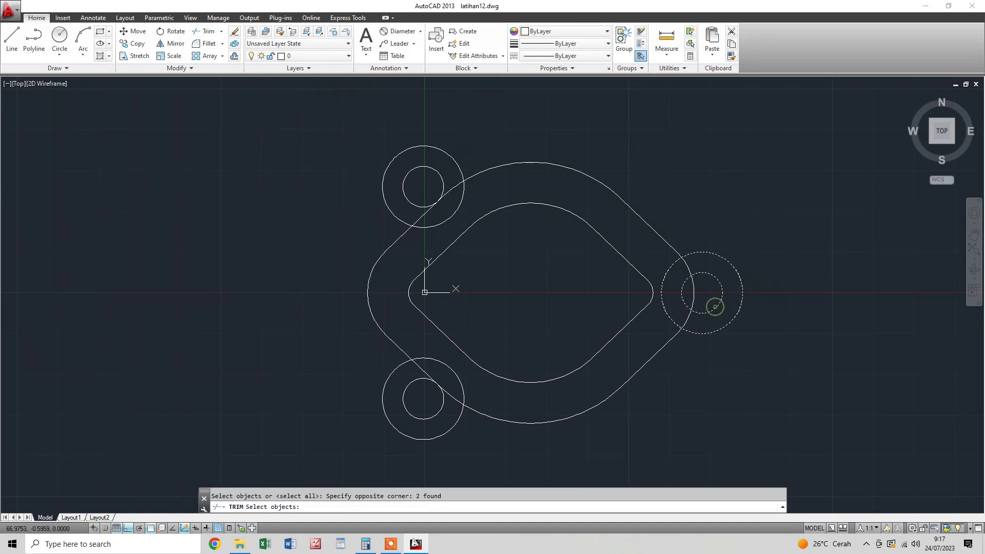
{"action": "left_click", "coordinate": [673, 247]}
{"action": "key", "text": "Return"}
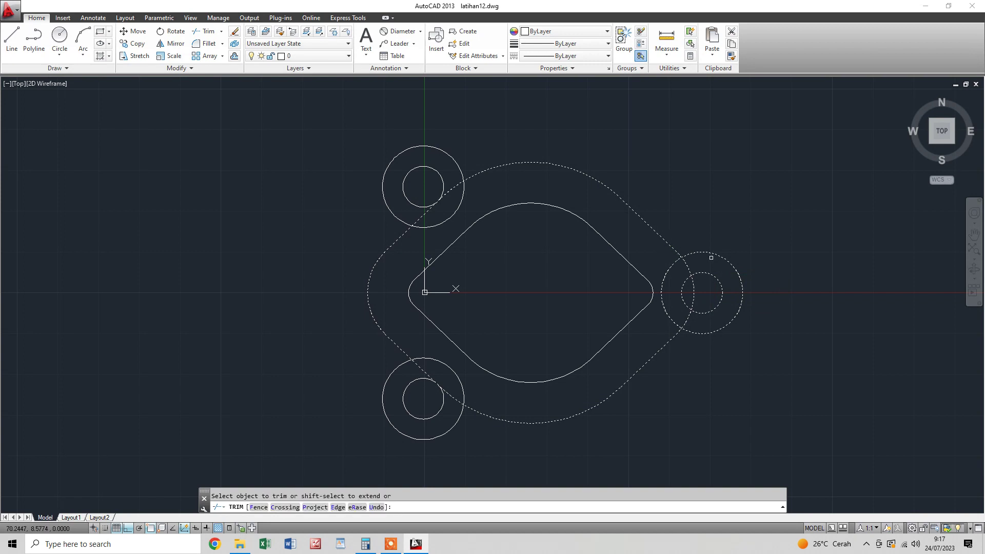
{"action": "left_click", "coordinate": [666, 273]}
{"action": "left_click", "coordinate": [685, 264]}
{"action": "left_click", "coordinate": [689, 317]}
{"action": "key", "text": "Escape"}
Delete the short stray line near the lower lug
{"action": "middle_click_drag", "start_coordinate": [506, 288], "coordinate": [557, 282]}
{"action": "left_click", "coordinate": [512, 414]}
{"action": "key", "text": "Delete"}
{"action": "left_click", "coordinate": [473, 391]}
{"action": "key", "text": "Escape"}
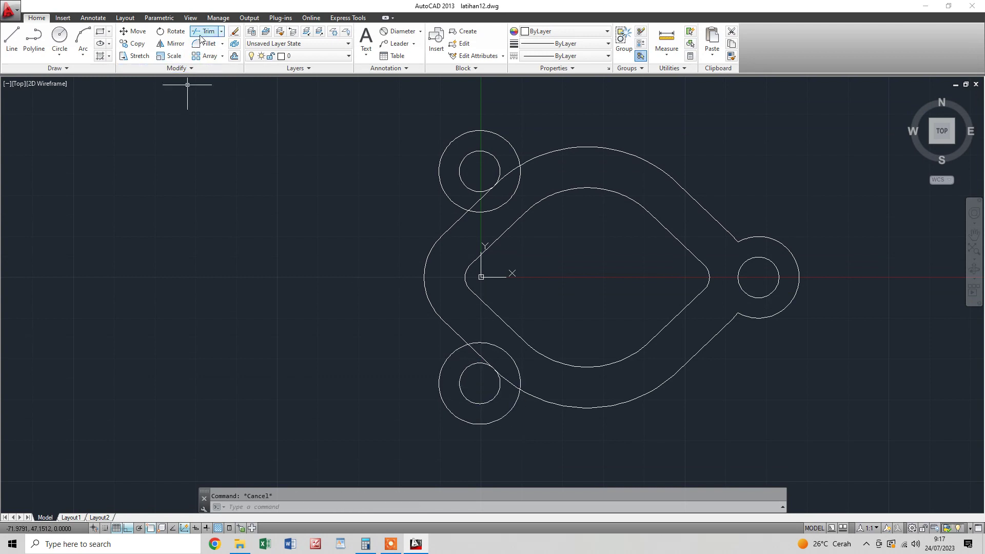
Trim the lower lug circle and outer outline so they merge into one edge
{"action": "left_click", "coordinate": [199, 32]}
{"action": "left_click", "coordinate": [522, 421]}
{"action": "left_click", "coordinate": [492, 368]}
{"action": "key", "text": "Return"}
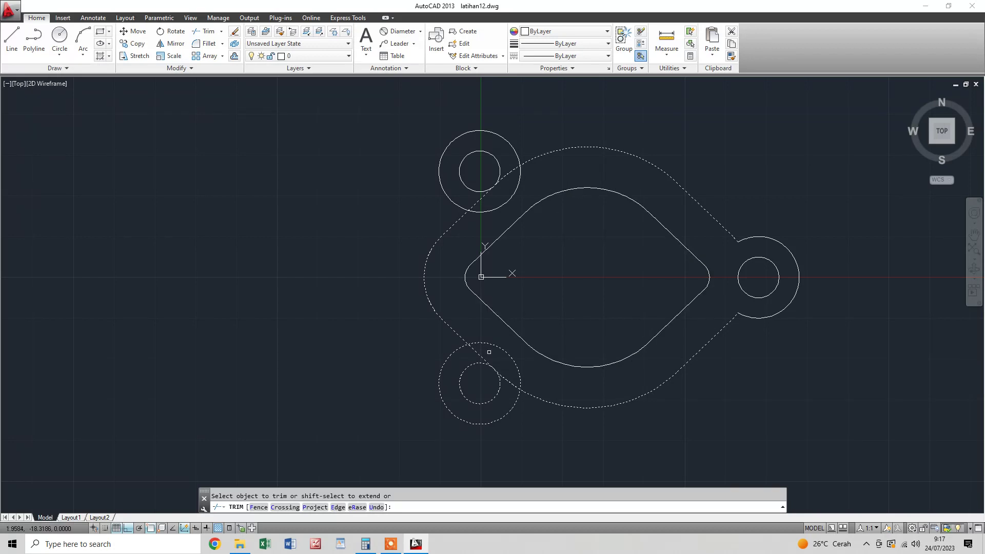
{"action": "left_click", "coordinate": [494, 348]}
{"action": "left_click", "coordinate": [508, 374]}
{"action": "key", "text": "Escape"}
{"action": "middle_click_drag", "start_coordinate": [456, 358], "coordinate": [453, 382]}
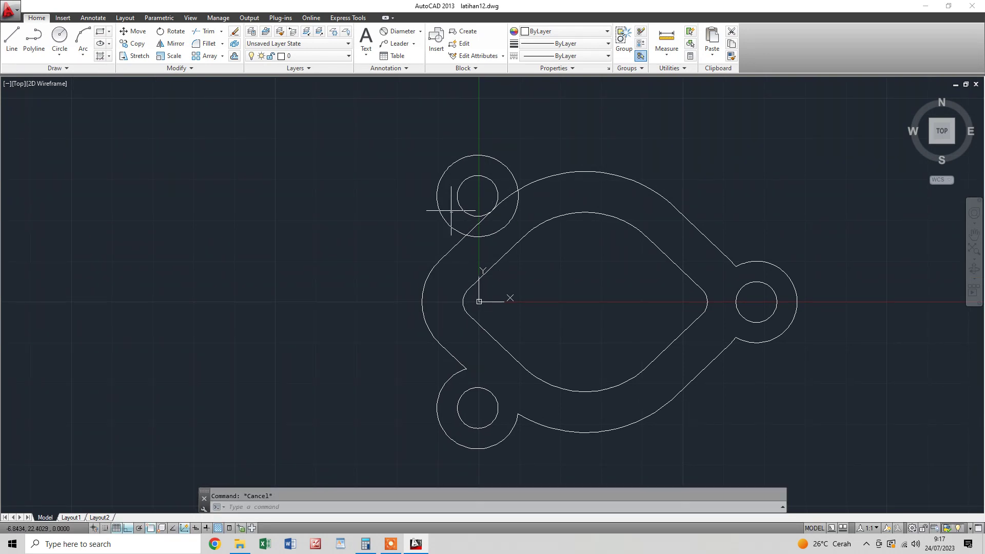
Trim the upper-left lug circle's arc inside the outer outline
{"action": "left_click", "coordinate": [208, 34]}
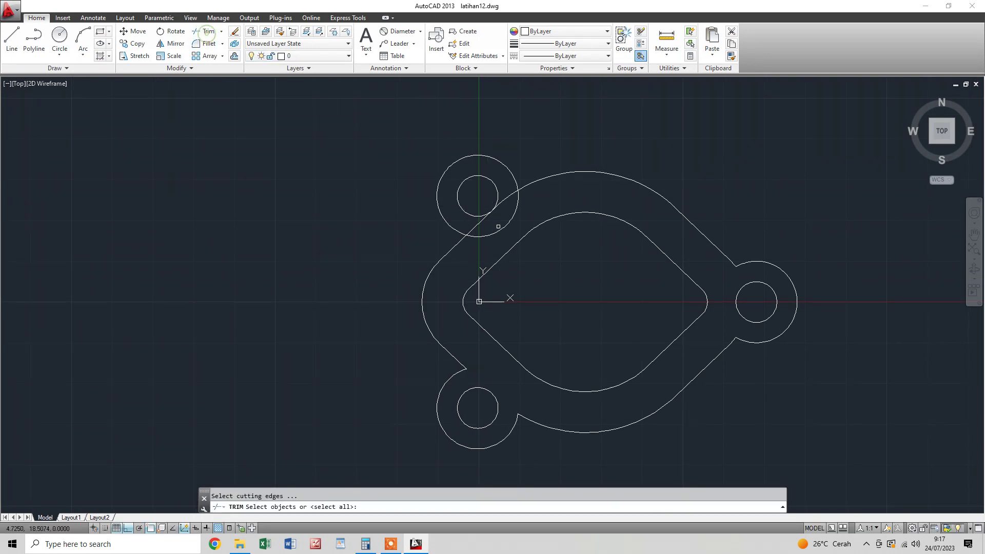
{"action": "left_click", "coordinate": [547, 210]}
{"action": "left_click", "coordinate": [480, 198]}
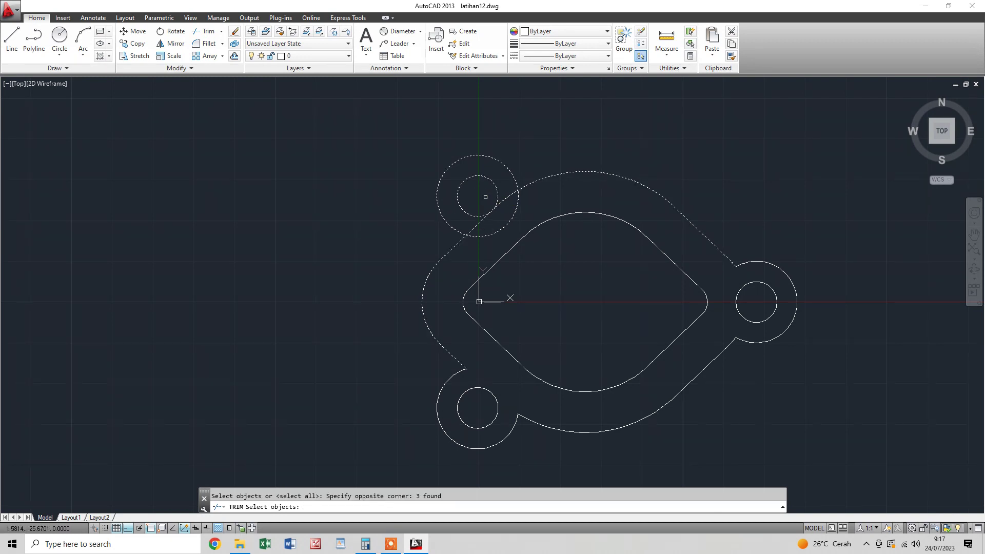
{"action": "key", "text": "Return"}
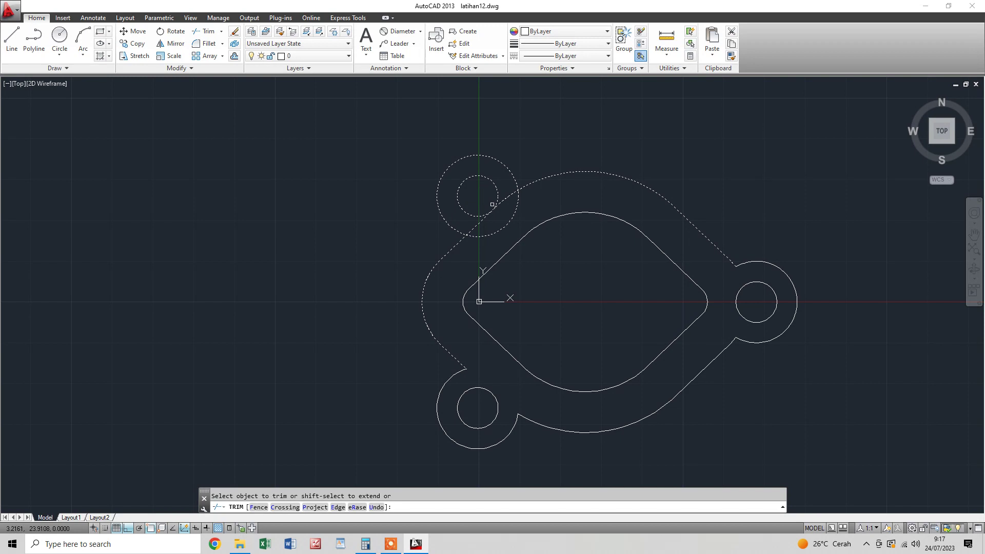
{"action": "left_click", "coordinate": [488, 232]}
{"action": "middle_click_drag", "start_coordinate": [665, 298], "coordinate": [587, 285]}
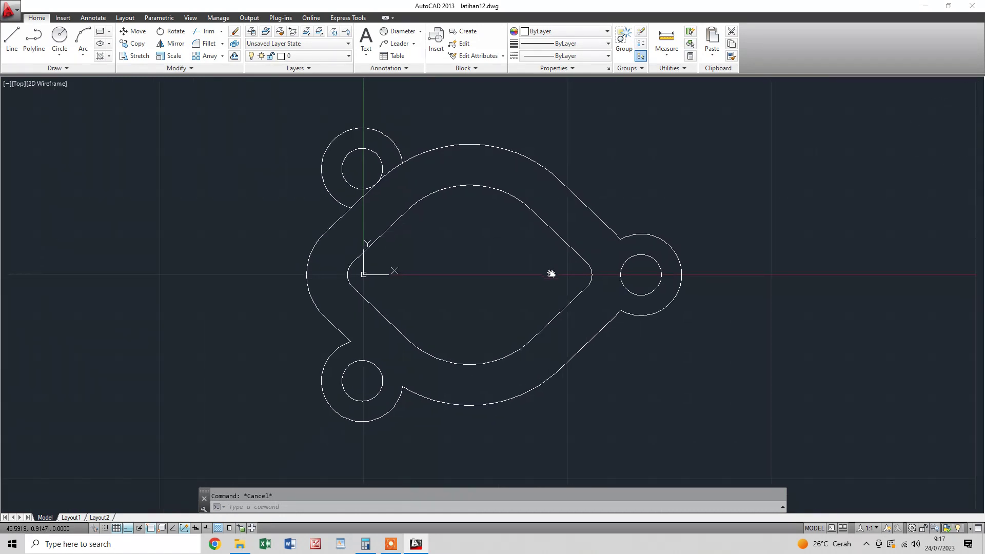
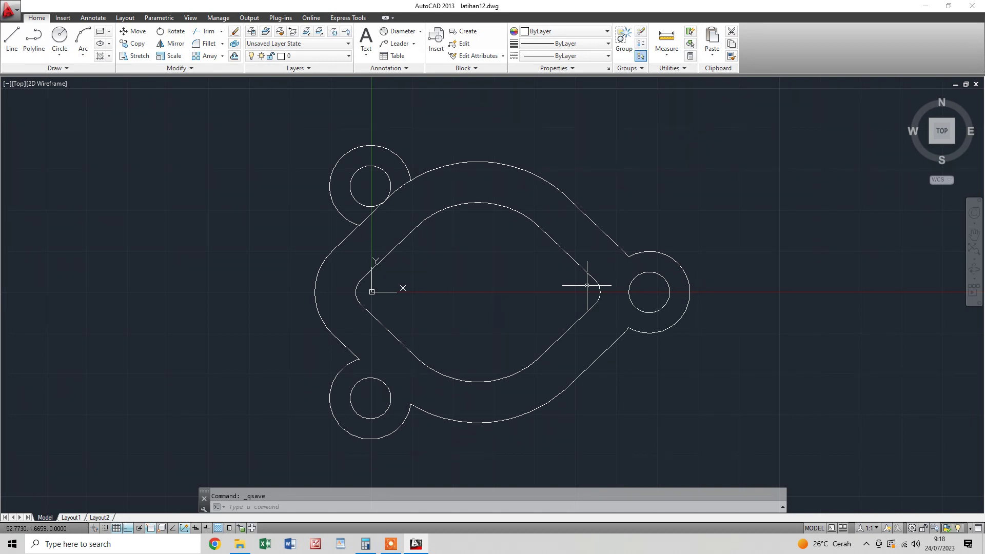
Undo the pans, trim, mirror and offset back to the two outlines, then save latihan12.dwg
{"action": "key", "text": "ctrl+z"}
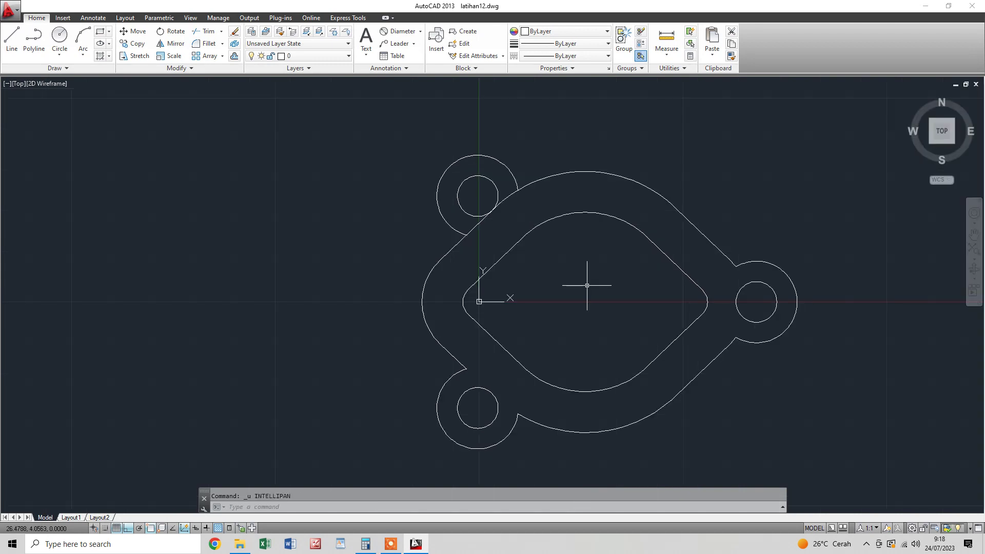
{"action": "key", "text": "ctrl+z"}
{"action": "key", "text": "ctrl+z"}
{"action": "key", "text": "ctrl+z"}
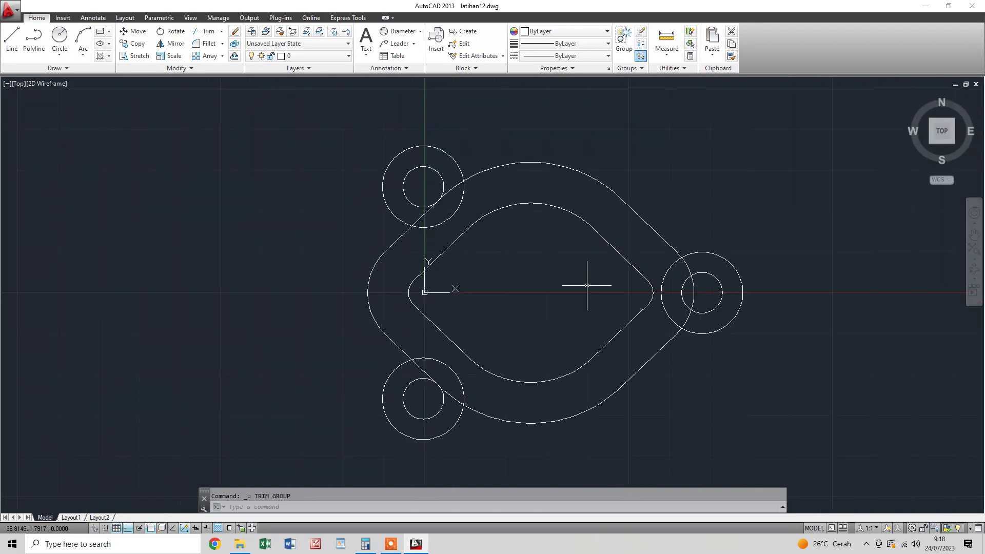
{"action": "key", "text": "ctrl+z"}
{"action": "key", "text": "ctrl+z"}
{"action": "key", "text": "ctrl+z"}
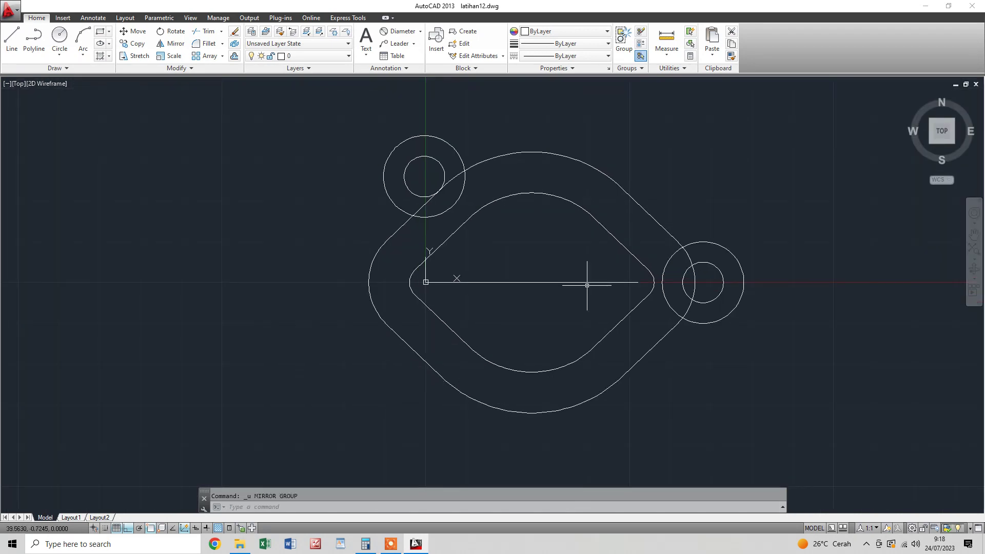
{"action": "key", "text": "ctrl+z"}
{"action": "key", "text": "ctrl+z"}
{"action": "key", "text": "ctrl+z"}
{"action": "key", "text": "ctrl+z"}
{"action": "key", "text": "ctrl+z"}
{"action": "key", "text": "ctrl+z"}
{"action": "key", "text": "ctrl+z"}
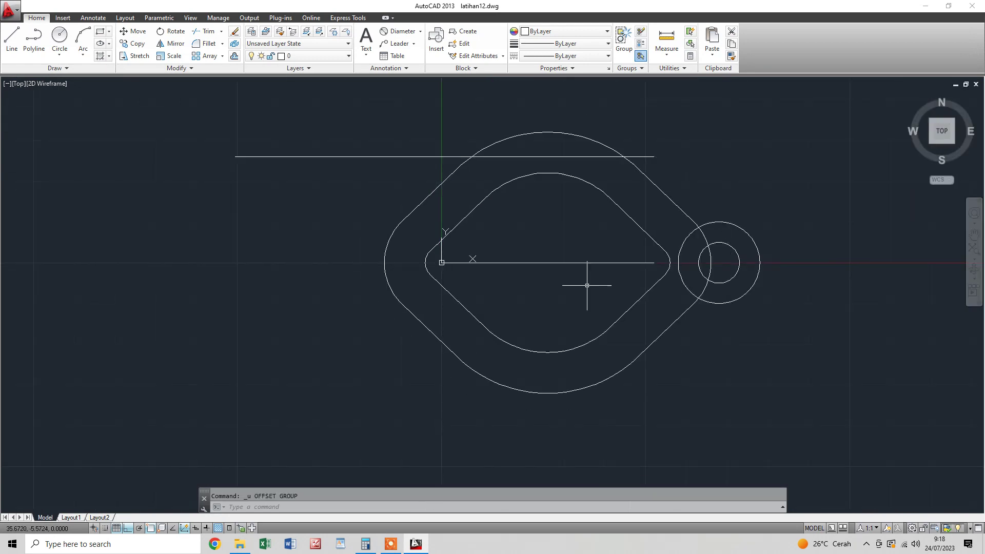
{"action": "key", "text": "ctrl+z"}
{"action": "key", "text": "ctrl+z"}
{"action": "middle_click_drag", "start_coordinate": [607, 275], "coordinate": [519, 283]}
{"action": "key", "text": "ctrl+s"}
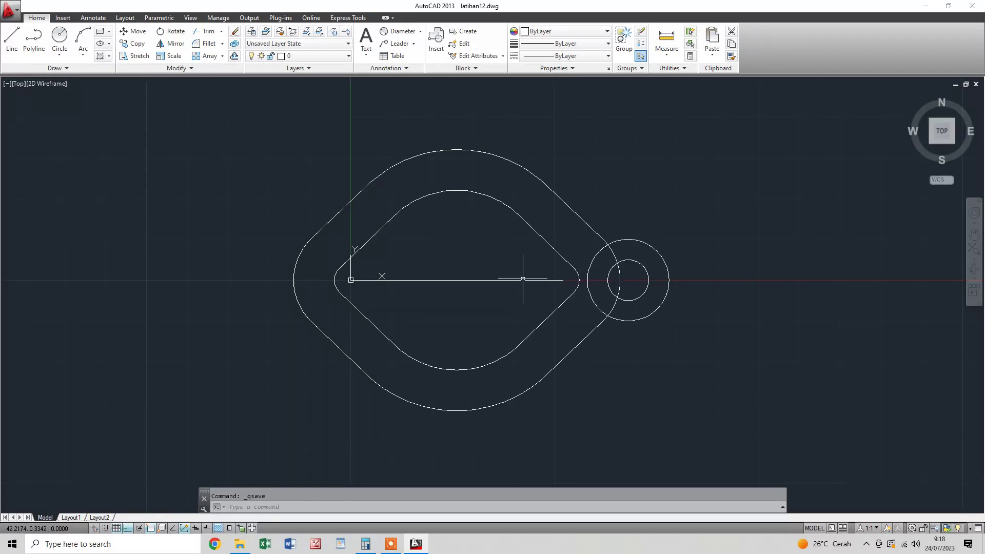
{"action": "mouse_move", "coordinate": [523, 279]}
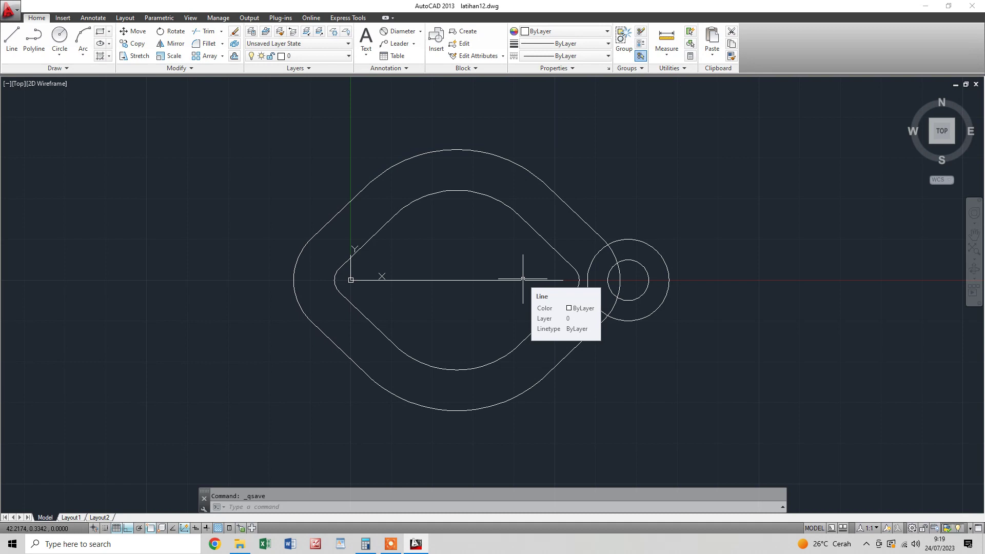
Make a first, cancelled attempt at a 5-unit offset of the outer outline
{"action": "left_click", "coordinate": [394, 195]}
{"action": "left_click", "coordinate": [363, 172]}
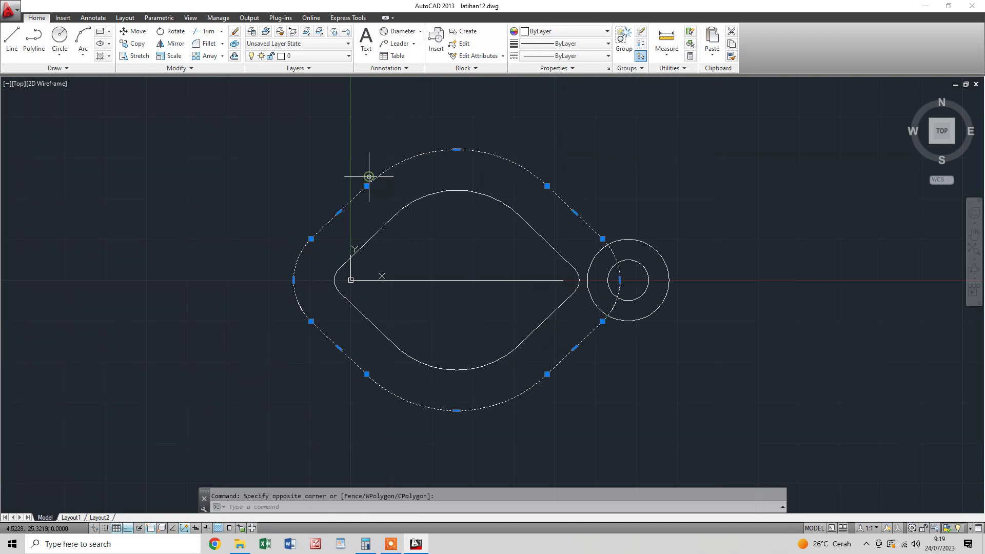
{"action": "mouse_move", "coordinate": [375, 185]}
{"action": "key", "text": "Escape"}
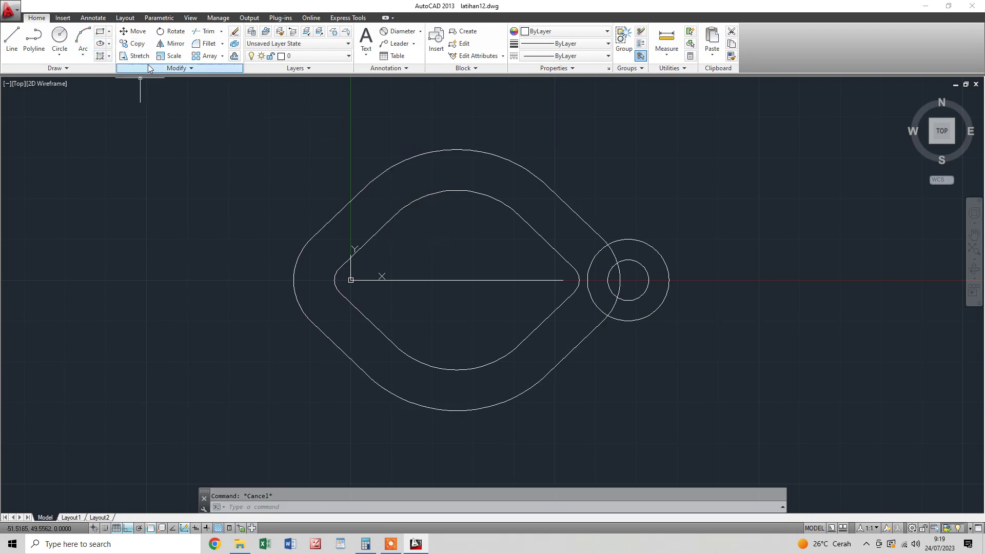
{"action": "left_click", "coordinate": [234, 56]}
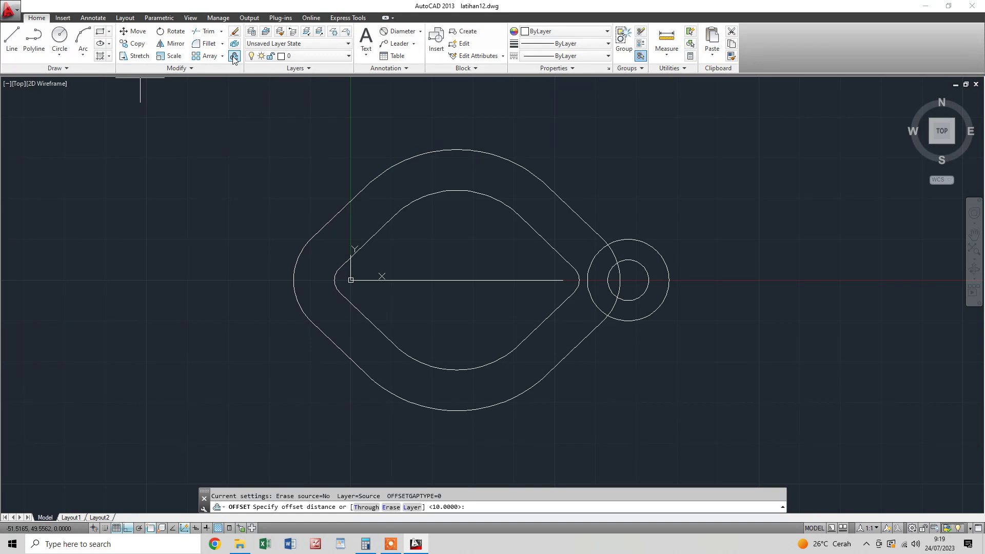
{"action": "type", "text": "5"}
{"action": "key", "text": "Return"}
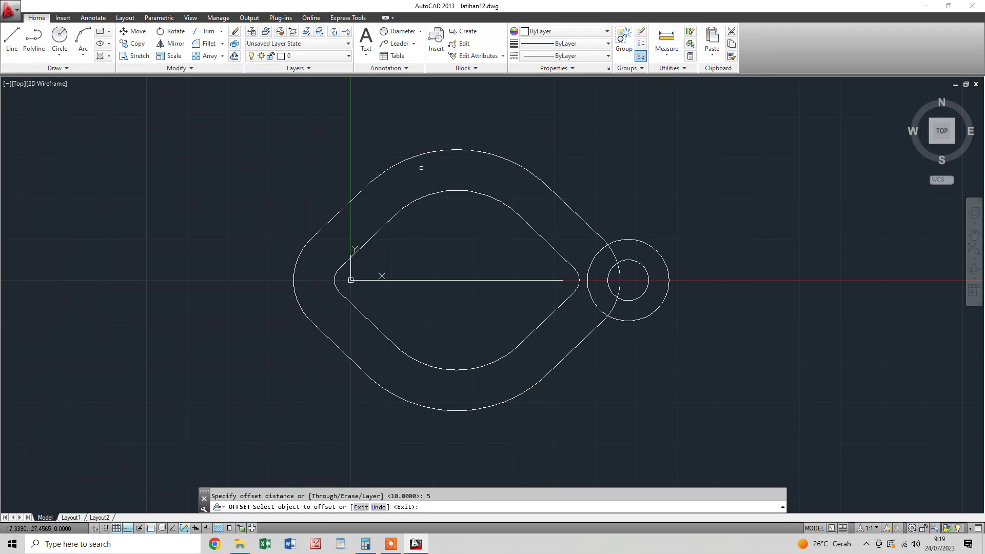
{"action": "key", "text": "Escape"}
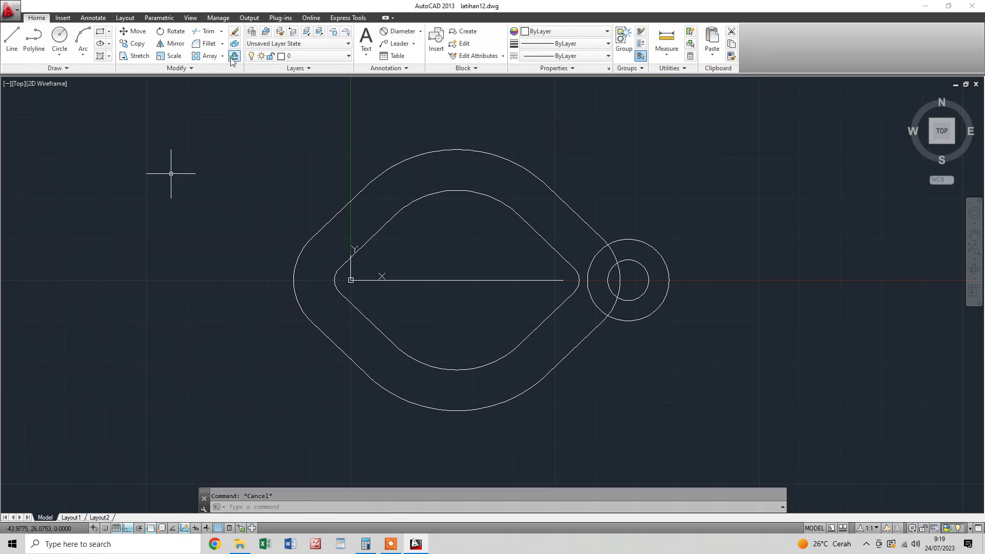
{"action": "type", "text": "5"}
{"action": "key", "text": "Return"}
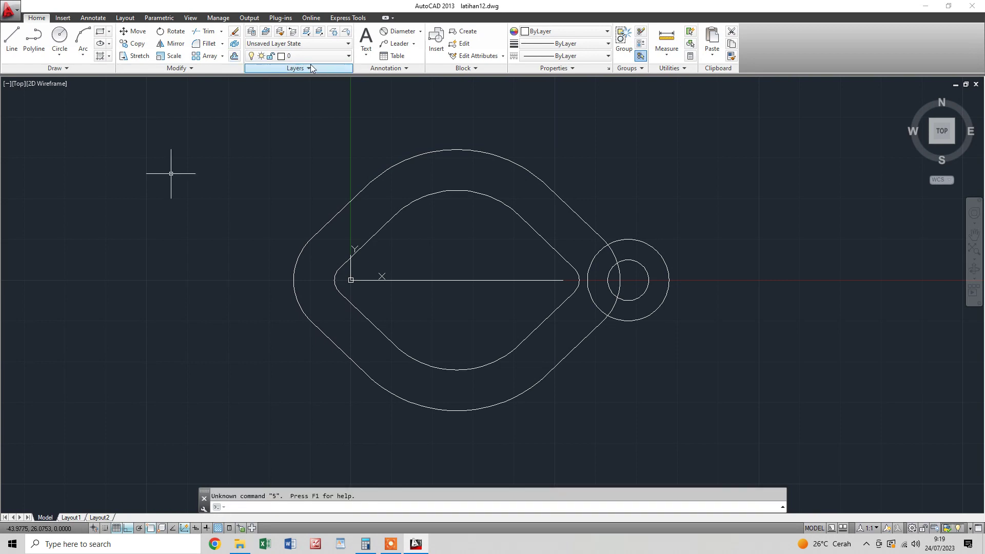
{"action": "left_click", "coordinate": [222, 103]}
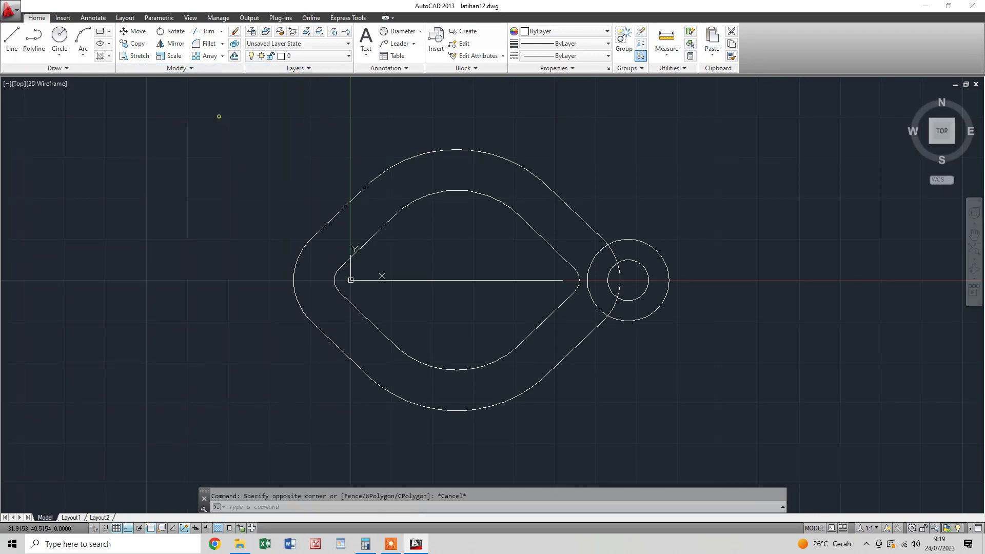
Offset the outer rounded outline 5 units outward to create a third outline
{"action": "left_click", "coordinate": [234, 56]}
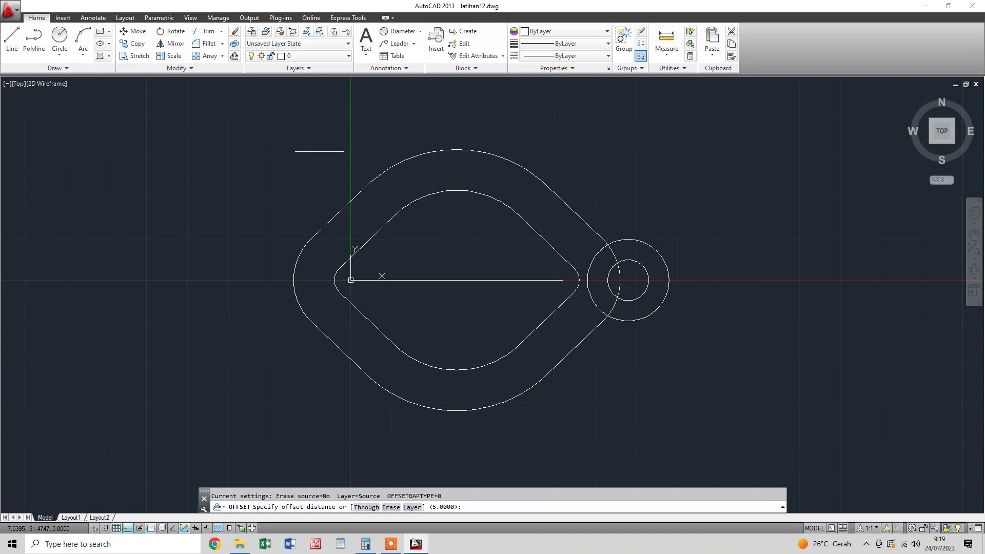
{"action": "type", "text": "5"}
{"action": "key", "text": "Return"}
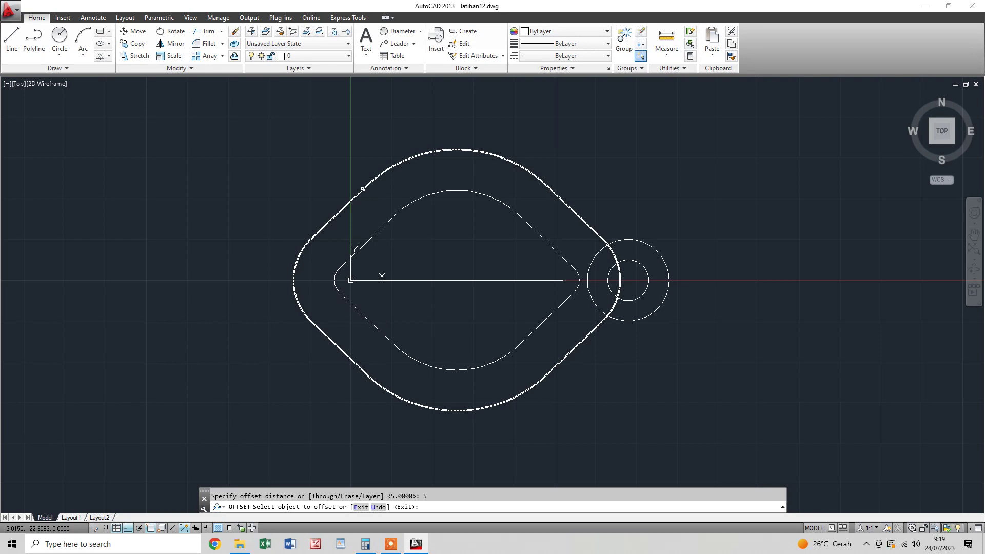
{"action": "left_click", "coordinate": [363, 190]}
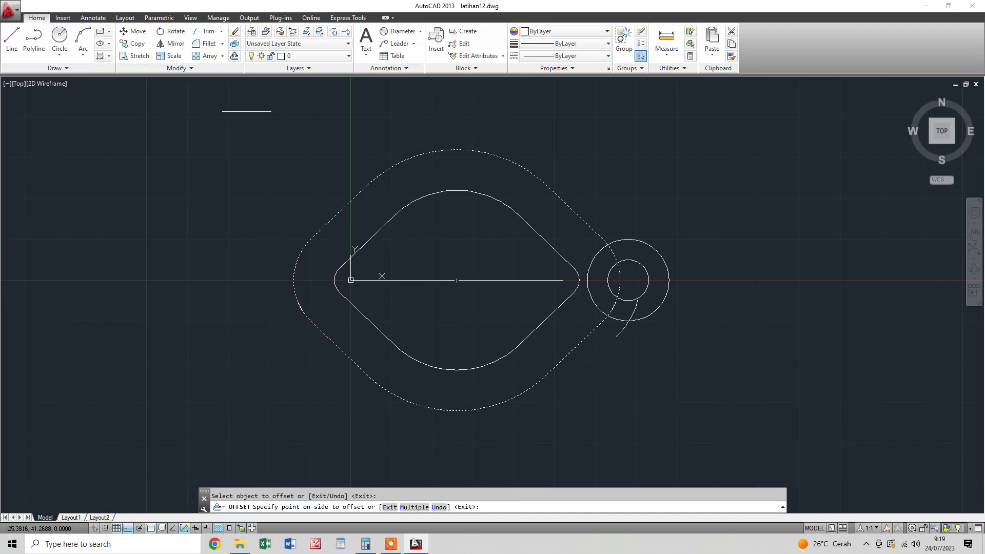
{"action": "left_click", "coordinate": [231, 101]}
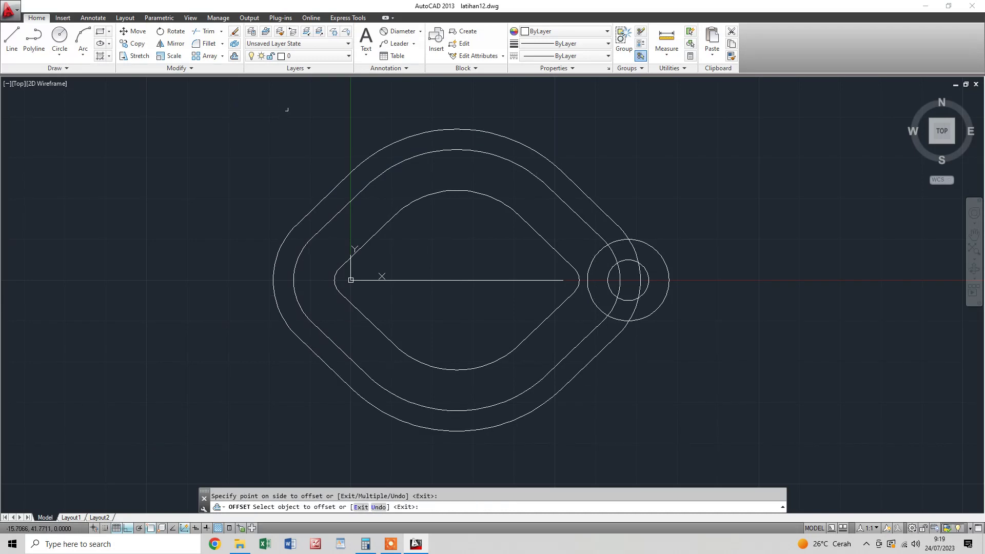
{"action": "key", "text": "Escape"}
{"action": "key", "text": "Escape"}
Set the new outermost offset outline's colour to Red
{"action": "left_click", "coordinate": [545, 158]}
{"action": "left_click", "coordinate": [545, 31]}
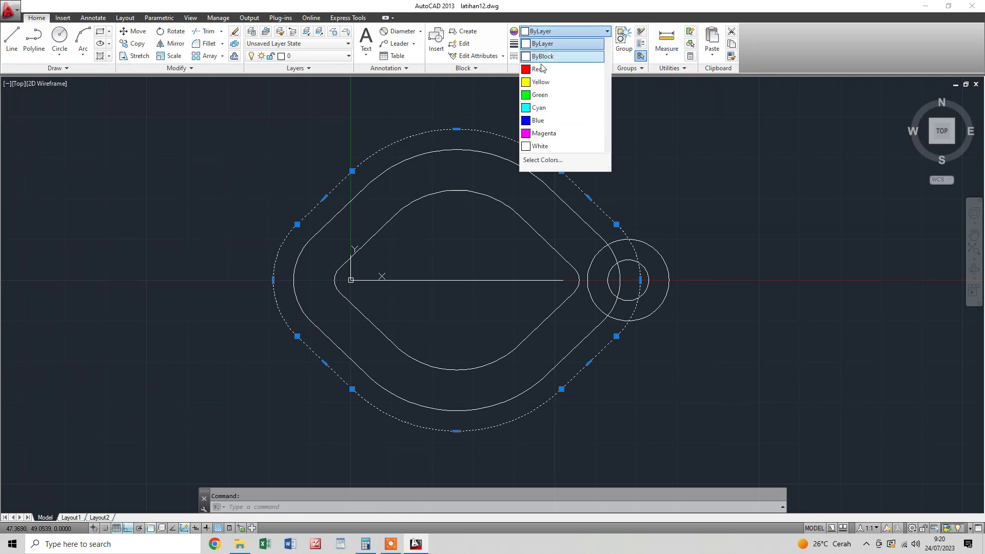
{"action": "left_click", "coordinate": [537, 69]}
{"action": "key", "text": "Escape"}
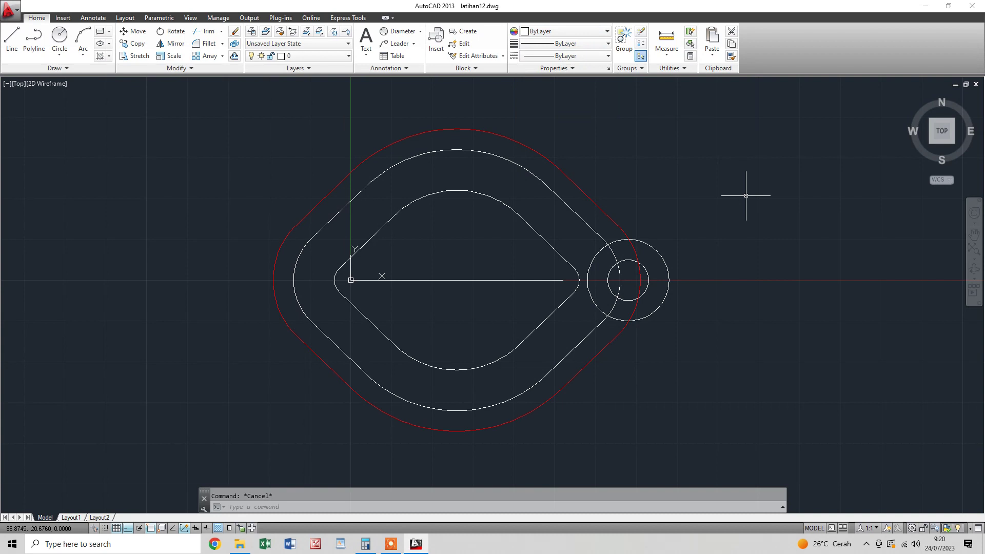
{"action": "left_click", "coordinate": [581, 186]}
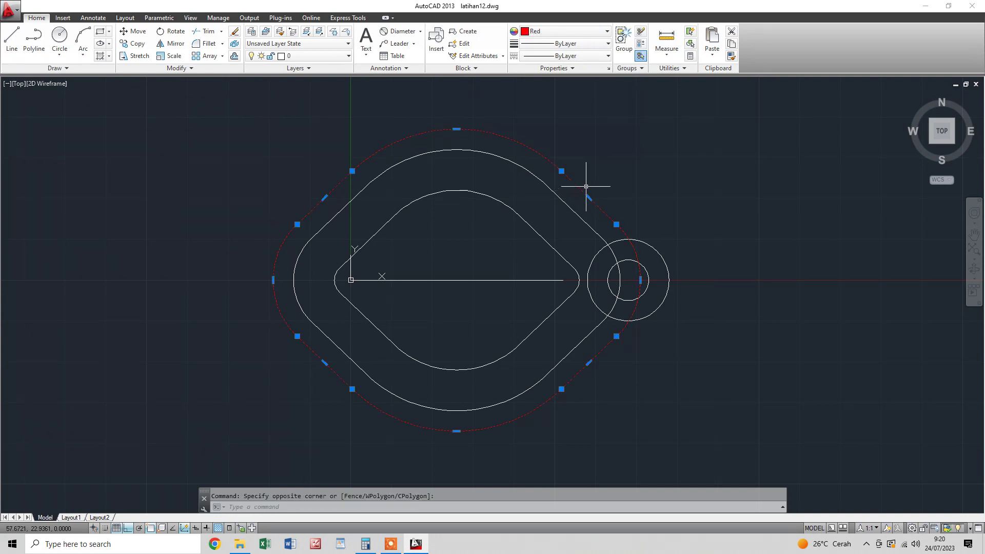
{"action": "left_click", "coordinate": [582, 192]}
{"action": "left_click", "coordinate": [511, 245]}
{"action": "key", "text": "Escape"}
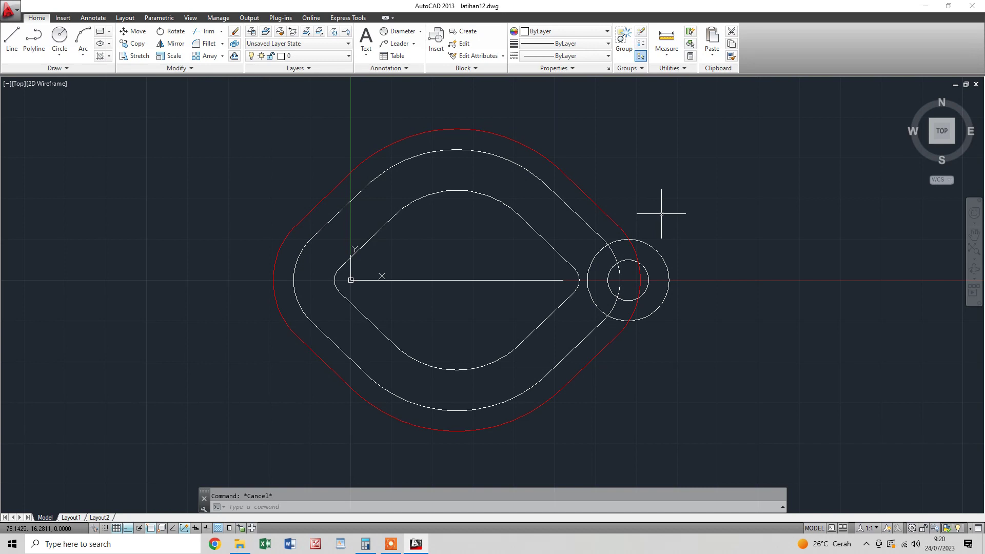
Offset the horizontal centre line 26 units upward
{"action": "left_click", "coordinate": [570, 207]}
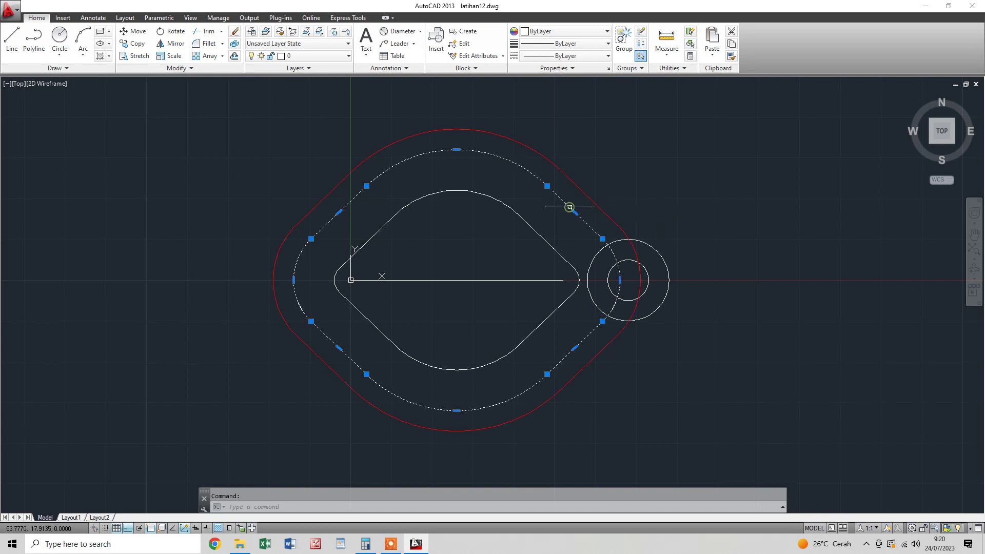
{"action": "key", "text": "Escape"}
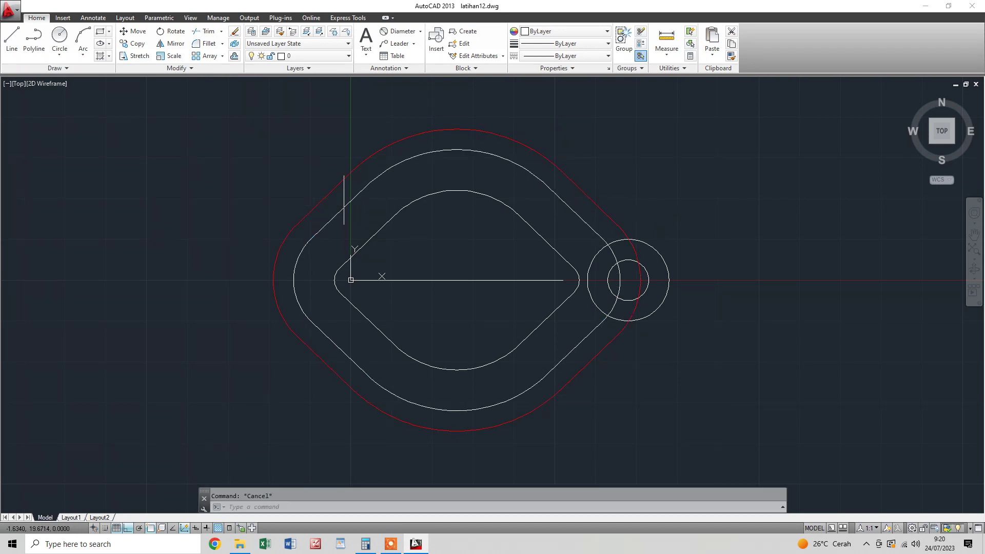
{"action": "left_click", "coordinate": [358, 191]}
{"action": "key", "text": "Escape"}
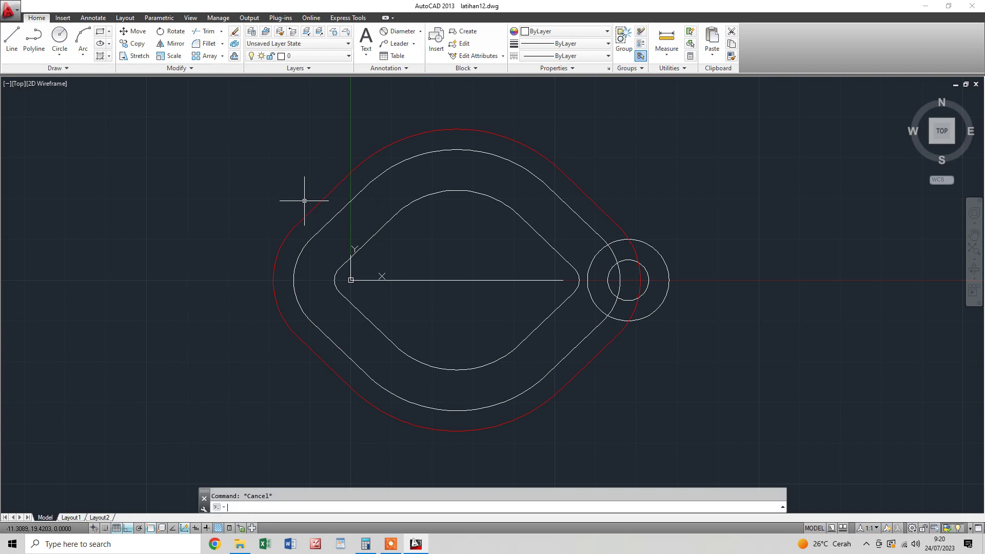
{"action": "left_click", "coordinate": [235, 56]}
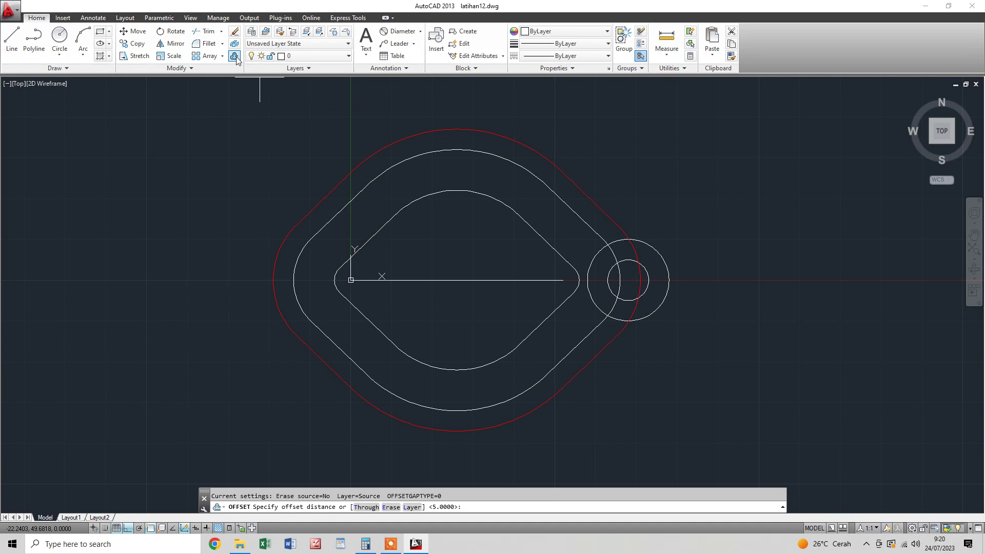
{"action": "type", "text": "26"}
{"action": "key", "text": "Return"}
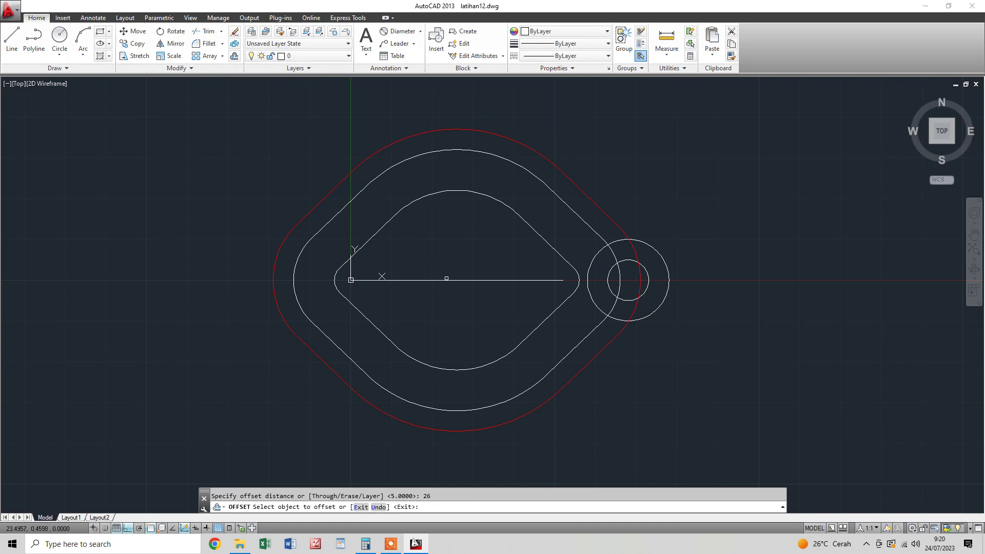
{"action": "left_click", "coordinate": [452, 280]}
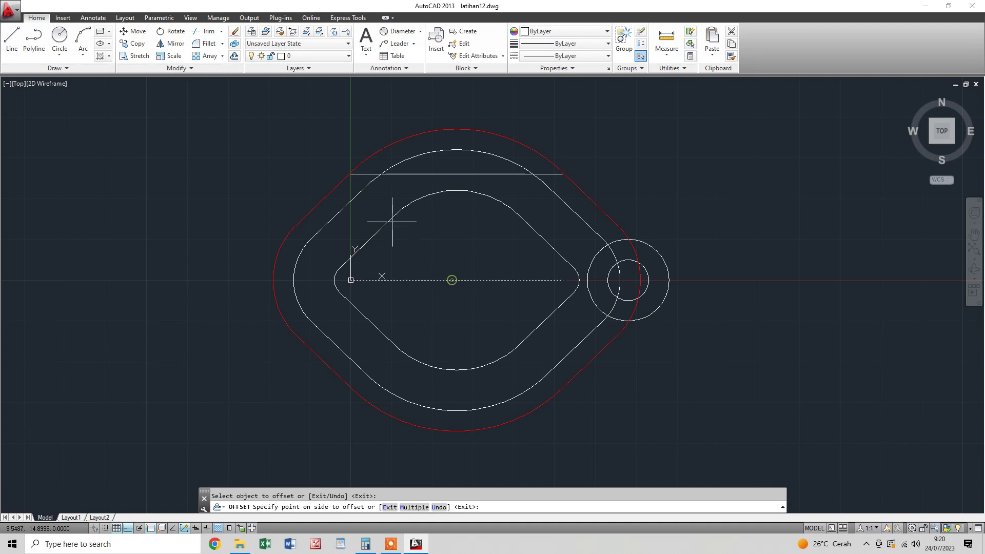
{"action": "left_click", "coordinate": [273, 149]}
{"action": "key", "text": "Escape"}
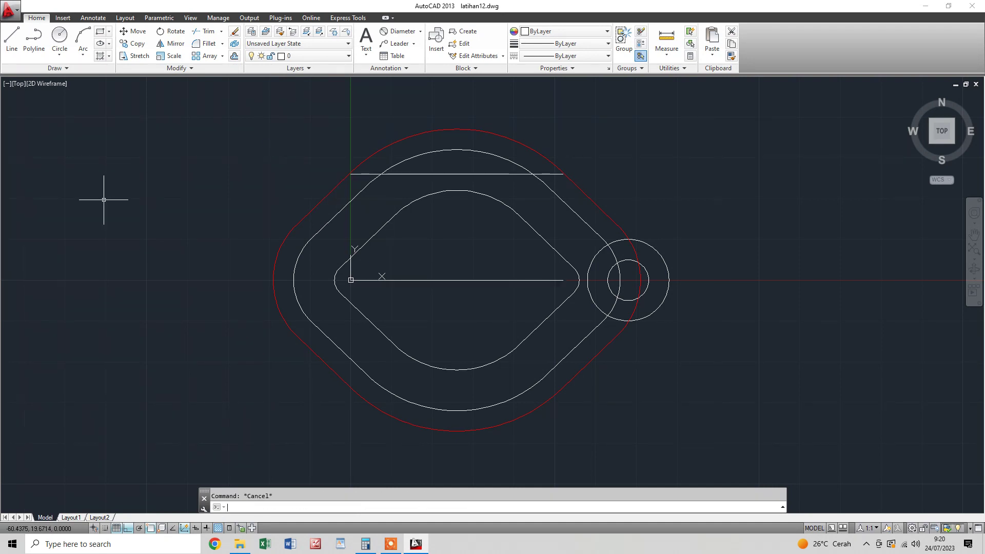
Select the new upper horizontal line and try stretching its left end
{"action": "scroll", "coordinate": [343, 187], "scroll_direction": "up", "scroll_amount": 4}
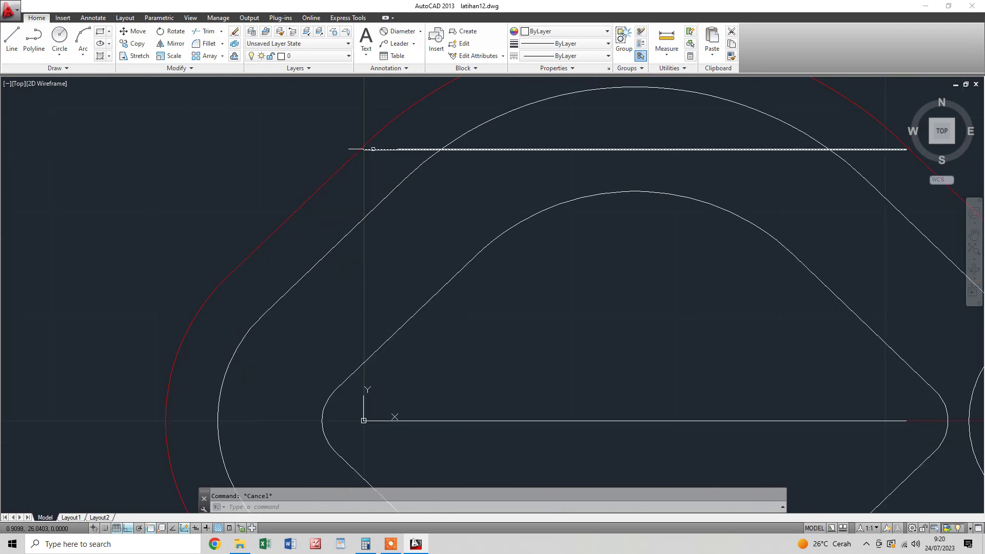
{"action": "scroll", "coordinate": [388, 137], "scroll_direction": "up", "scroll_amount": 2}
{"action": "scroll", "coordinate": [429, 168], "scroll_direction": "down", "scroll_amount": 4}
{"action": "left_click", "coordinate": [563, 331]}
{"action": "left_click", "coordinate": [528, 354]}
{"action": "key", "text": "Escape"}
{"action": "left_click", "coordinate": [457, 159]}
{"action": "left_click", "coordinate": [434, 172]}
{"action": "left_click", "coordinate": [421, 167]}
{"action": "key", "text": "Escape"}
{"action": "scroll", "coordinate": [510, 272], "scroll_direction": "up", "scroll_amount": 1}
{"action": "scroll", "coordinate": [449, 180], "scroll_direction": "up", "scroll_amount": 3}
{"action": "scroll", "coordinate": [498, 257], "scroll_direction": "up", "scroll_amount": 2}
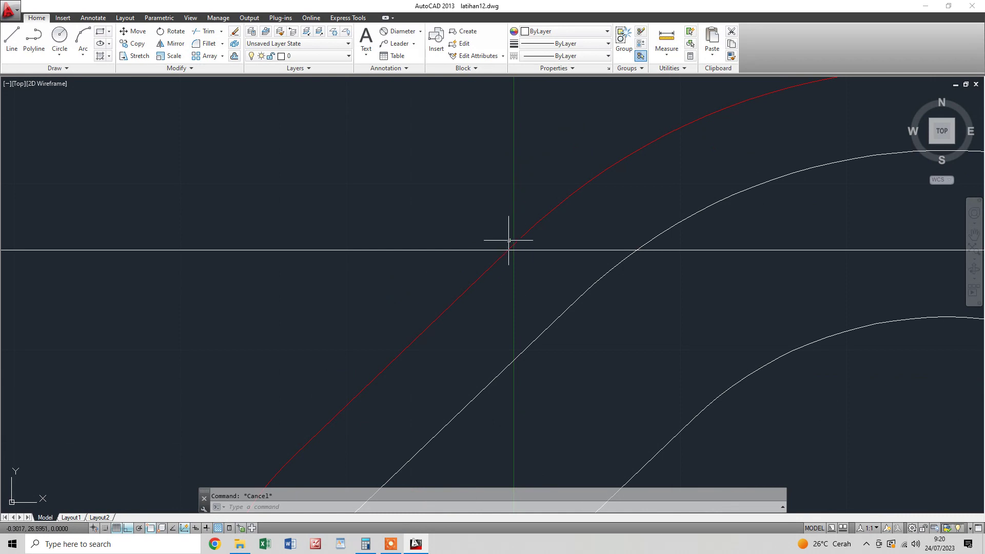
Colour the horizontal construction line across the upper-left outline red
{"action": "left_click", "coordinate": [477, 250]}
{"action": "left_click", "coordinate": [467, 260]}
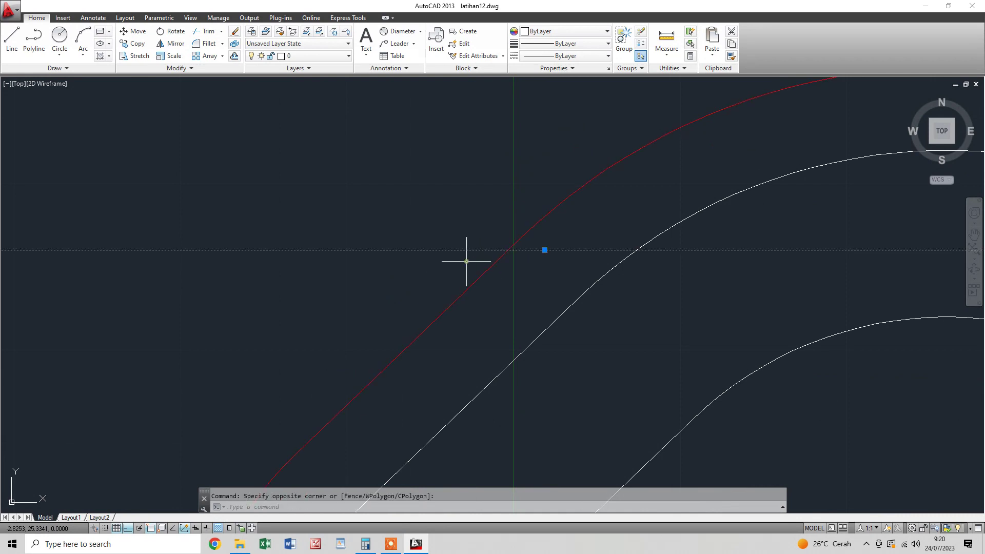
{"action": "left_click", "coordinate": [565, 30]}
{"action": "left_click", "coordinate": [544, 73]}
{"action": "key", "text": "Escape"}
{"action": "scroll", "coordinate": [513, 250], "scroll_direction": "down", "scroll_amount": 3}
{"action": "scroll", "coordinate": [564, 308], "scroll_direction": "down", "scroll_amount": 5}
{"action": "scroll", "coordinate": [567, 293], "scroll_direction": "up", "scroll_amount": 3}
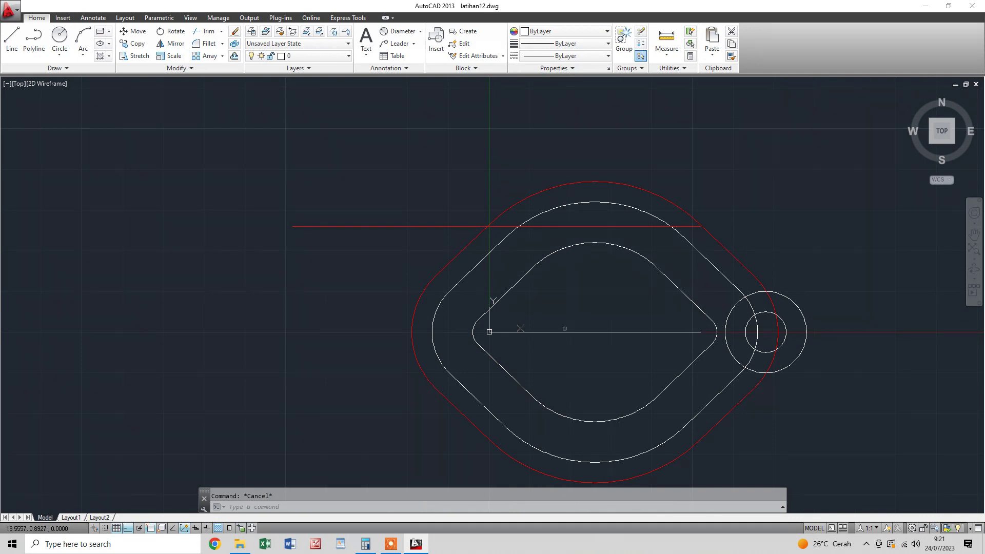
Draw a radius 5 circle centred on the red line intersection
{"action": "left_click", "coordinate": [510, 204]}
{"action": "left_click", "coordinate": [540, 211]}
{"action": "key", "text": "Escape"}
{"action": "left_click", "coordinate": [59, 40]}
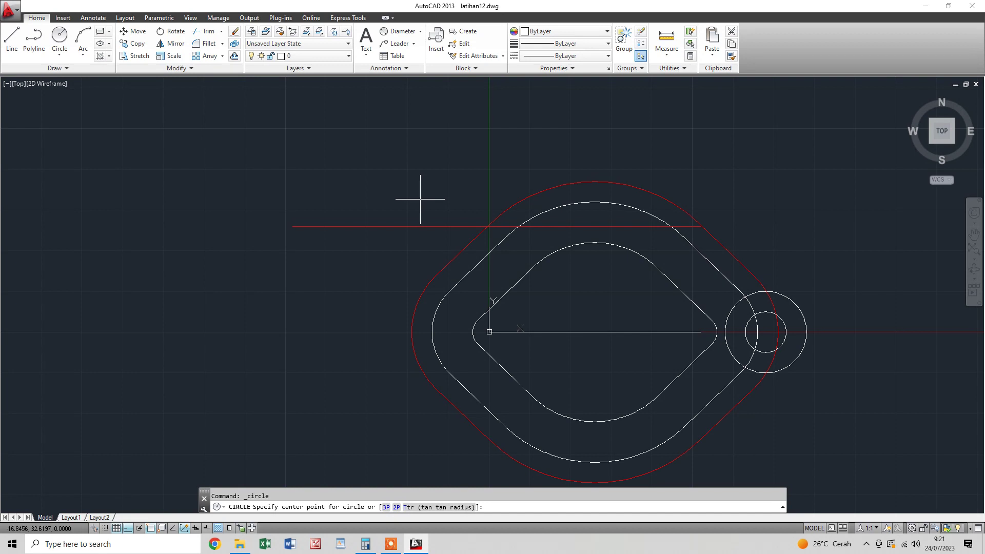
{"action": "scroll", "coordinate": [484, 236], "scroll_direction": "up", "scroll_amount": 3}
{"action": "scroll", "coordinate": [482, 206], "scroll_direction": "up", "scroll_amount": 2}
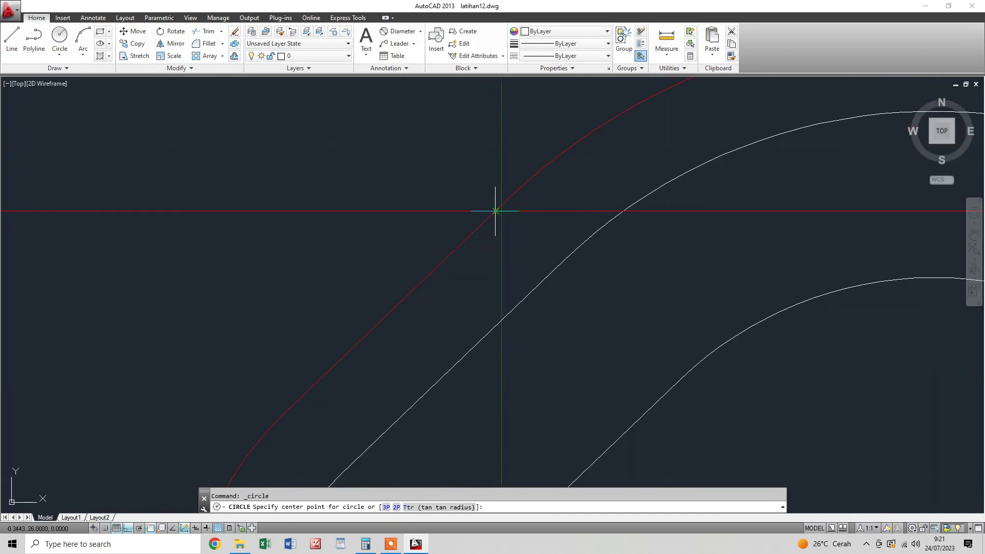
{"action": "left_click", "coordinate": [495, 211]}
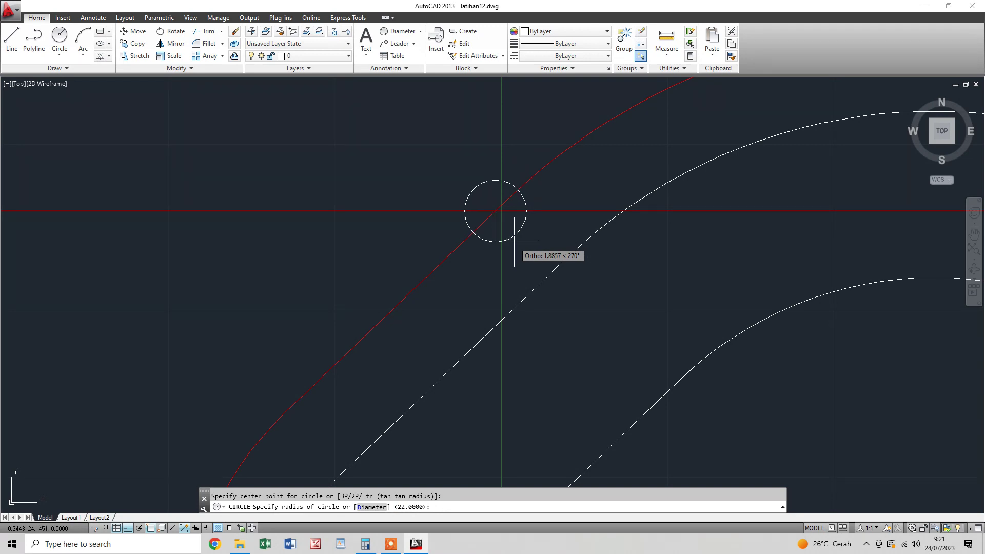
{"action": "type", "text": "5"}
{"action": "key", "text": "Return"}
{"action": "scroll", "coordinate": [583, 286], "scroll_direction": "down", "scroll_amount": 3}
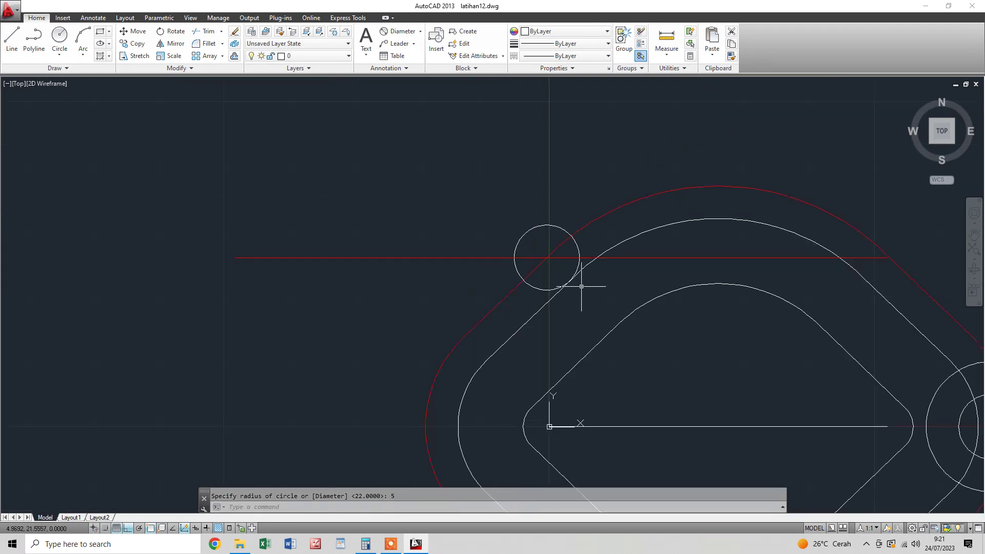
{"action": "key", "text": "Escape"}
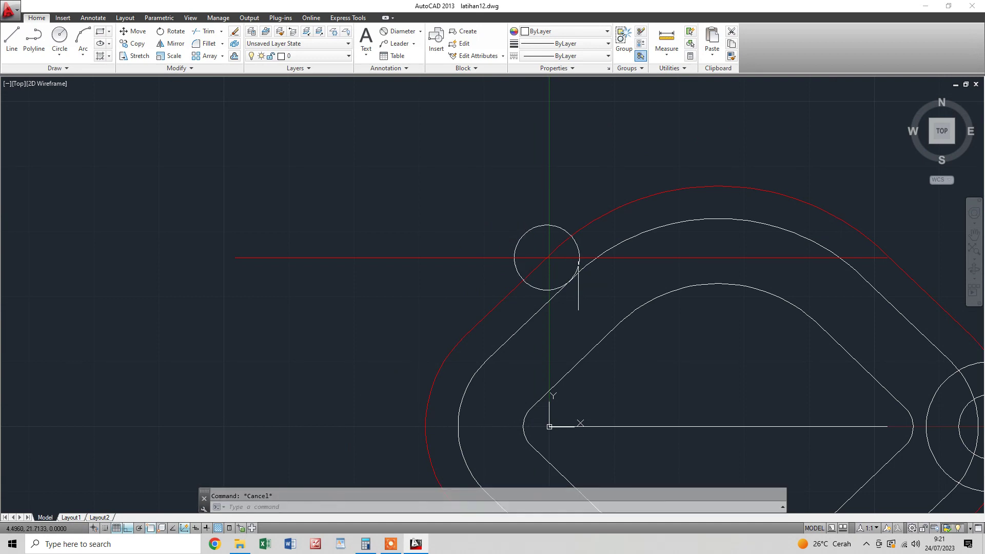
Delete the red construction arc and line
{"action": "middle_click_drag", "start_coordinate": [651, 305], "coordinate": [589, 264]}
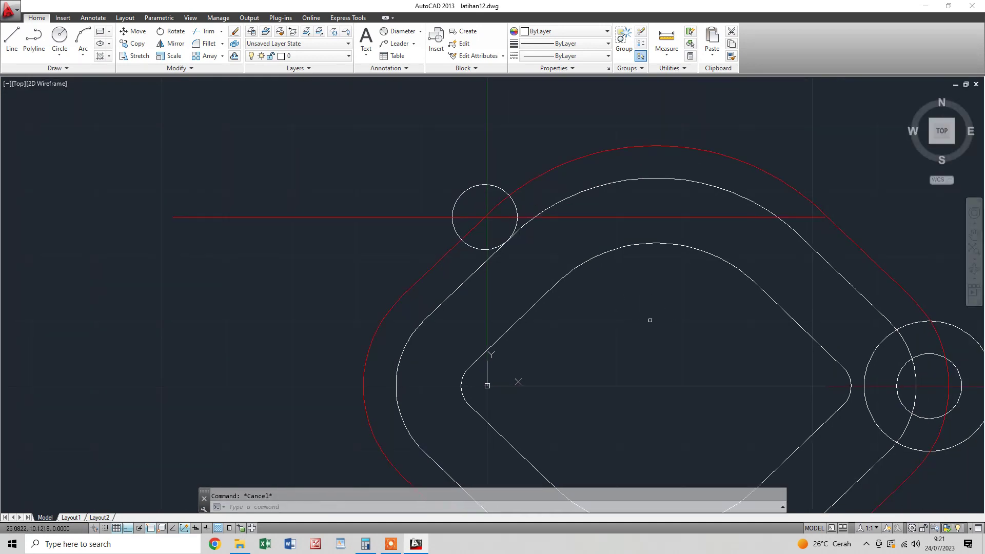
{"action": "left_click", "coordinate": [717, 150]}
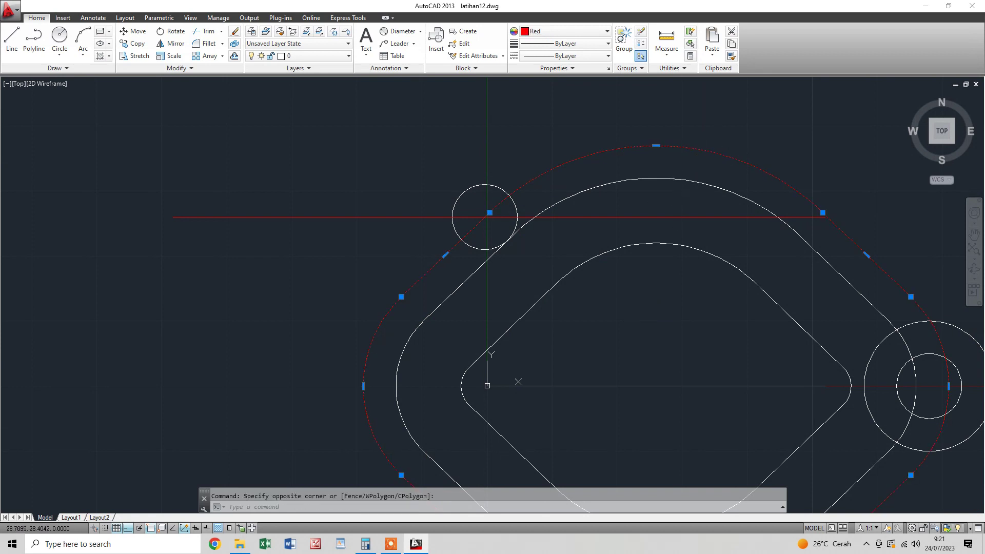
{"action": "key", "text": "Delete"}
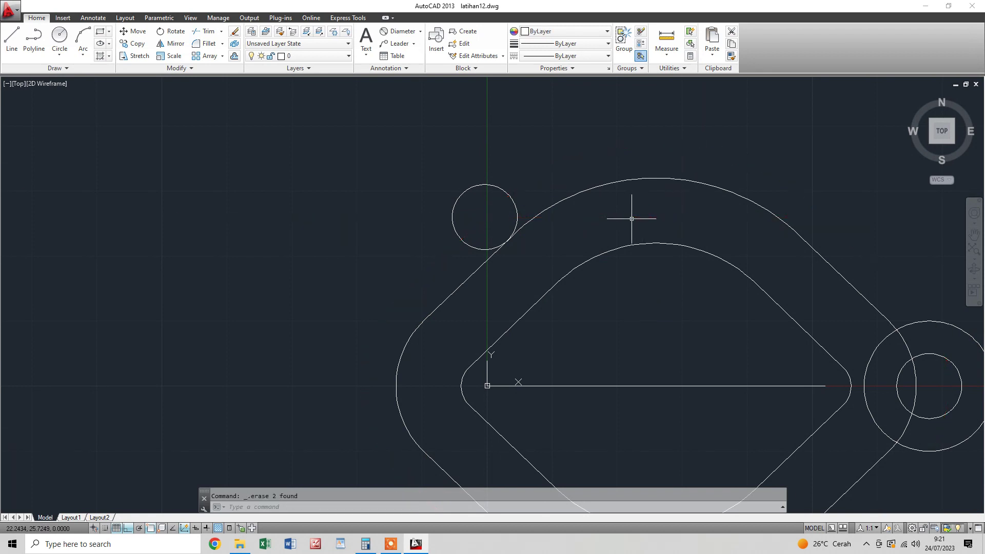
{"action": "middle_click_drag", "start_coordinate": [615, 289], "coordinate": [590, 265]}
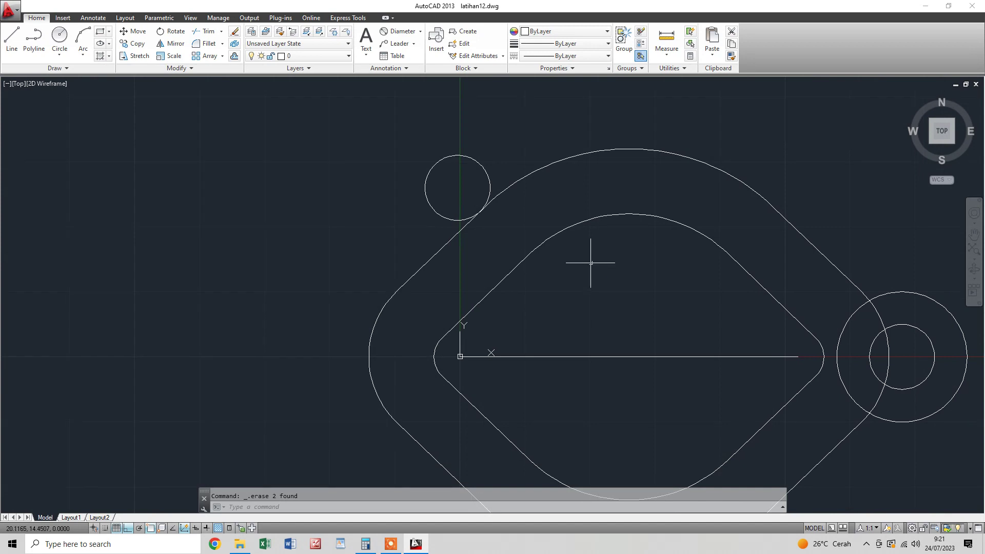
Draw a radius 10 circle concentric with the small upper-left circle
{"action": "left_click", "coordinate": [59, 38]}
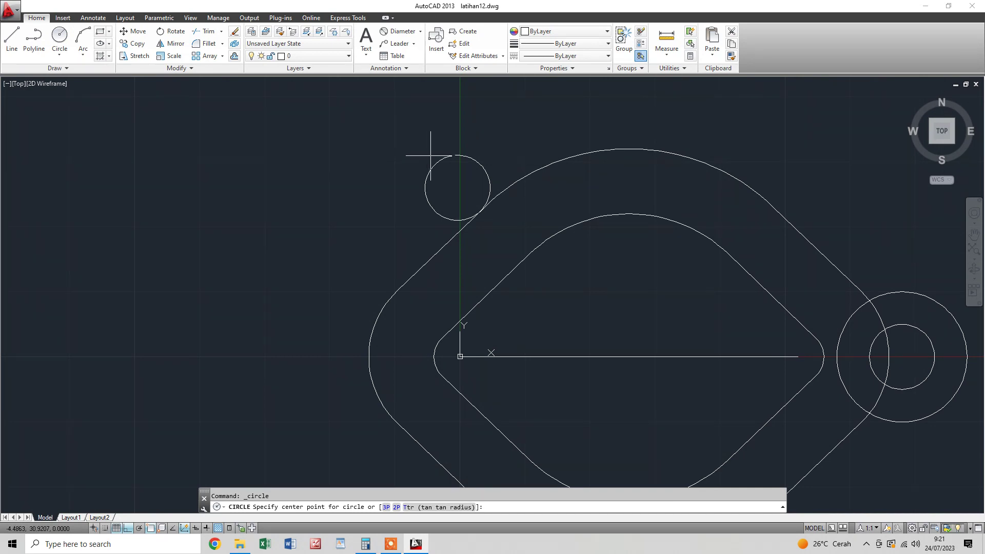
{"action": "left_click", "coordinate": [446, 165]}
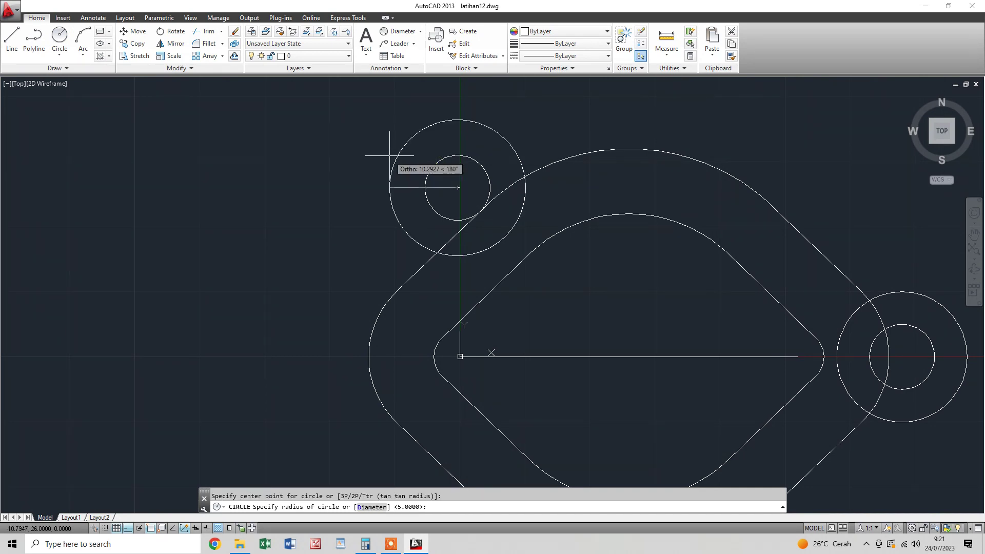
{"action": "type", "text": "10"}
{"action": "key", "text": "Return"}
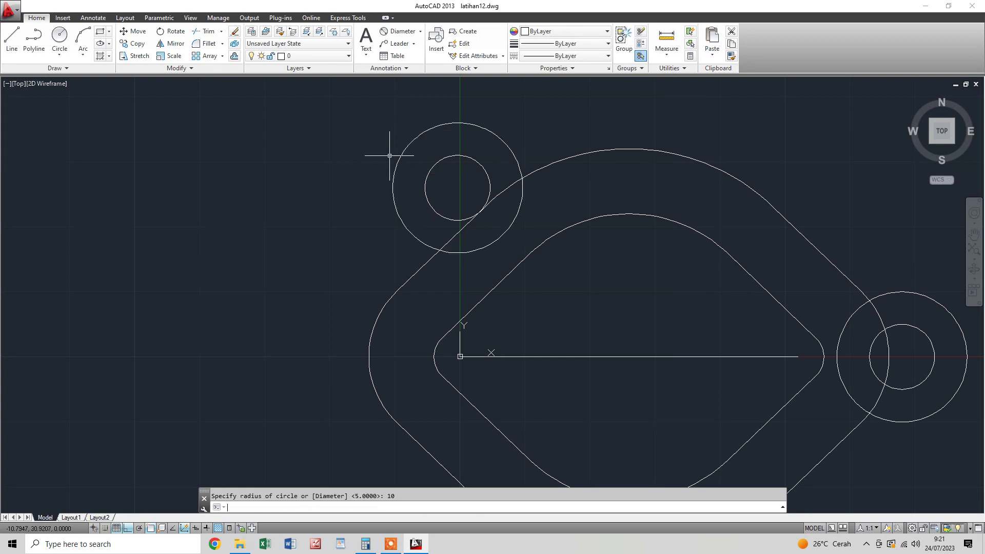
{"action": "scroll", "coordinate": [556, 260], "scroll_direction": "down", "scroll_amount": 2}
{"action": "middle_click_drag", "start_coordinate": [576, 269], "coordinate": [446, 225]}
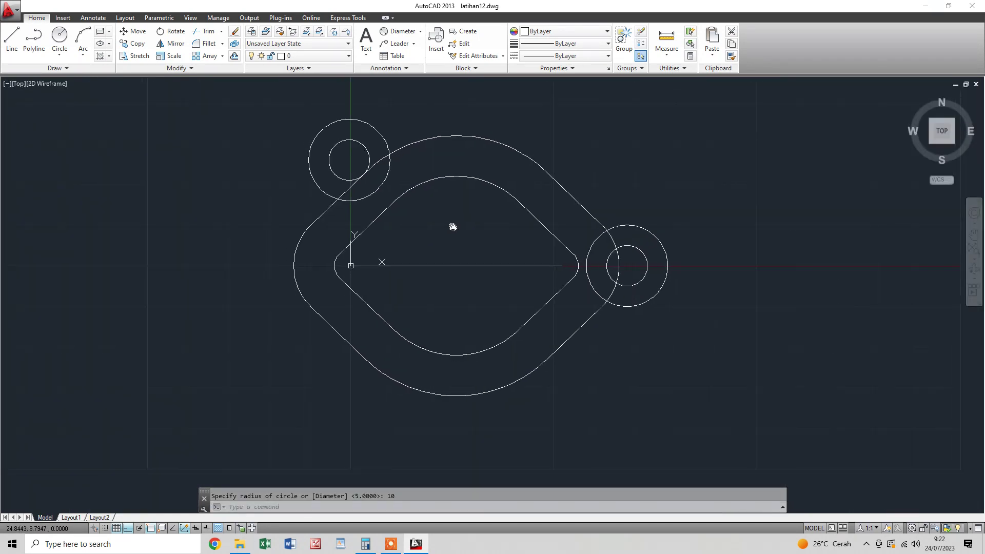
{"action": "key", "text": "Escape"}
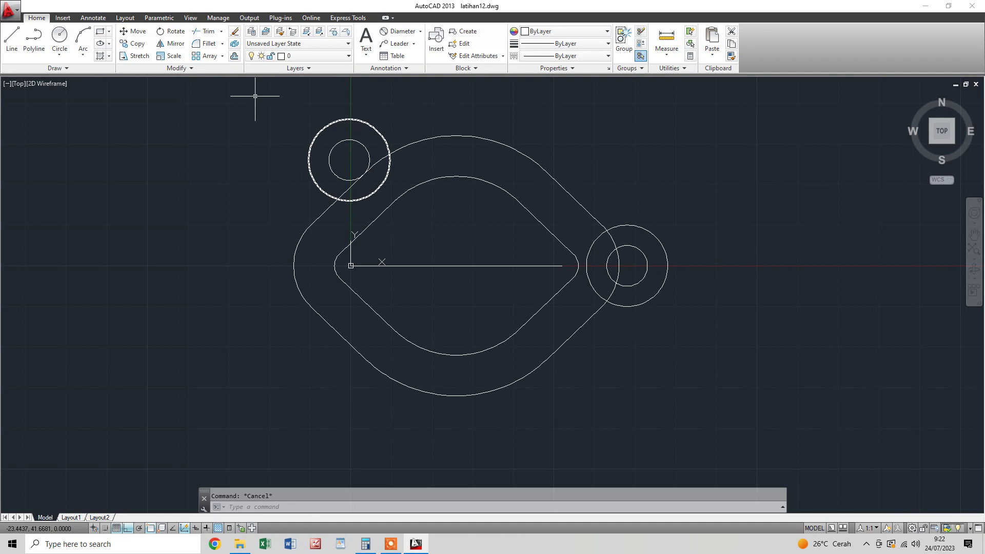
Mirror the upper-left R5 and R10 circles across the horizontal centreline, keeping the originals
{"action": "left_click", "coordinate": [175, 44]}
{"action": "left_click", "coordinate": [386, 120]}
{"action": "left_click", "coordinate": [356, 146]}
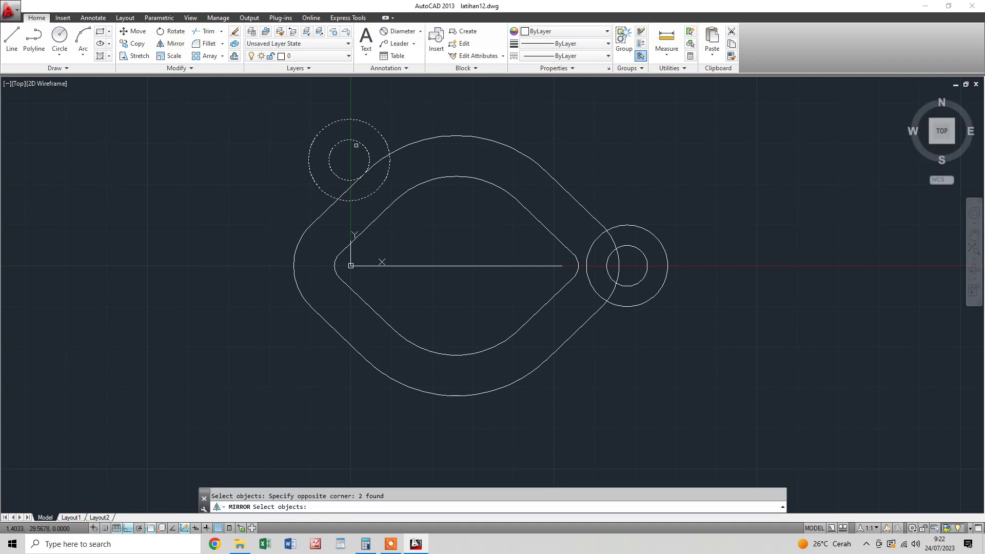
{"action": "key", "text": "Return"}
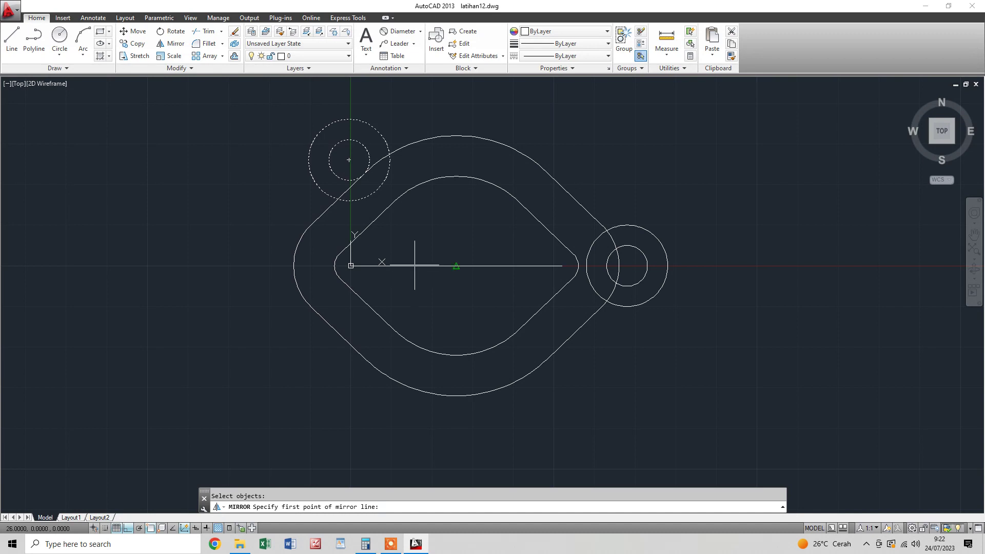
{"action": "left_click", "coordinate": [351, 266]}
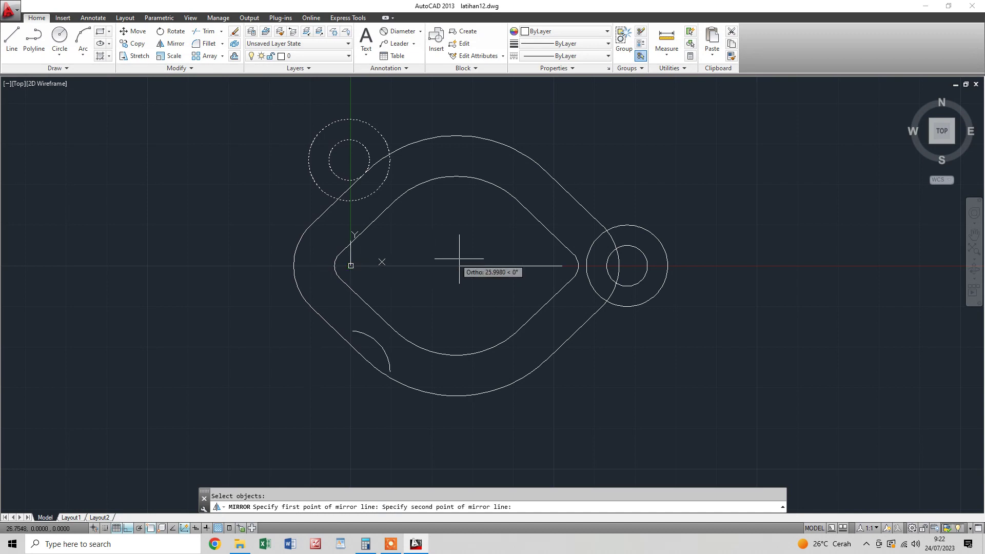
{"action": "left_click", "coordinate": [520, 266]}
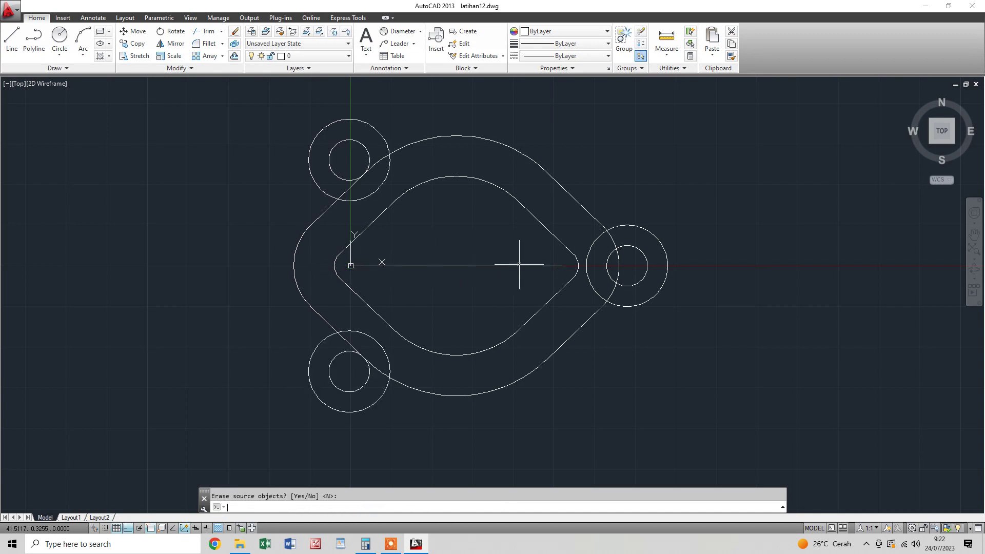
{"action": "key", "text": "Return"}
{"action": "key", "text": "Return"}
{"action": "key", "text": "Escape"}
{"action": "middle_click_drag", "start_coordinate": [606, 311], "coordinate": [639, 326]}
{"action": "type", "text": "tr"}
{"action": "key", "text": "Return"}
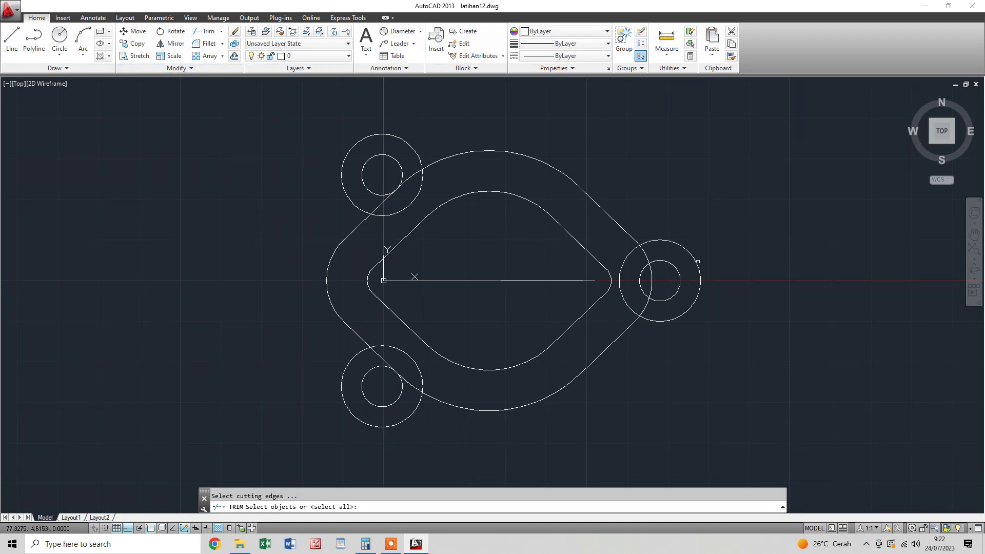
Trim the outline piece where it crosses the right boss circles, then cancel
{"action": "left_click", "coordinate": [705, 244]}
{"action": "left_click", "coordinate": [636, 325]}
{"action": "key", "text": "Return"}
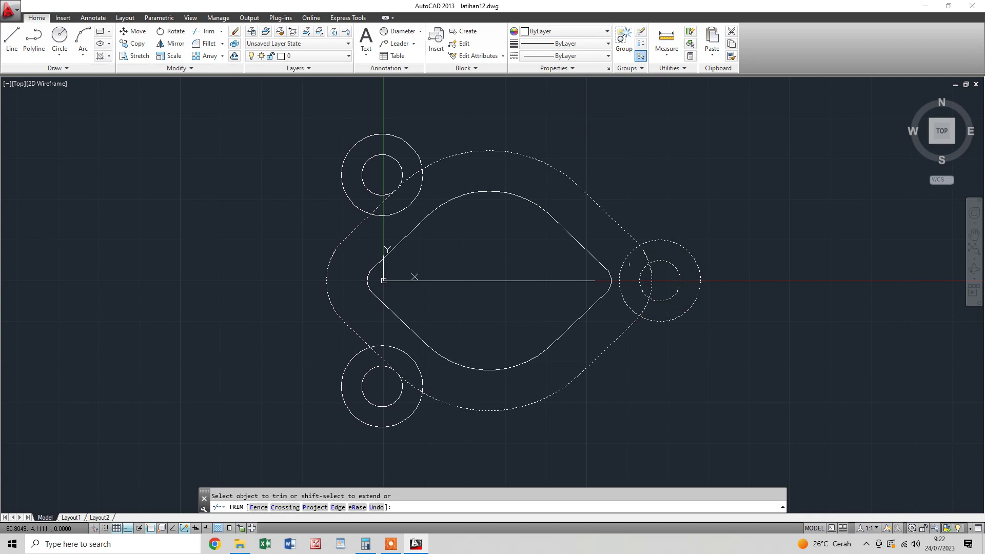
{"action": "left_click", "coordinate": [648, 255]}
{"action": "left_click", "coordinate": [586, 285]}
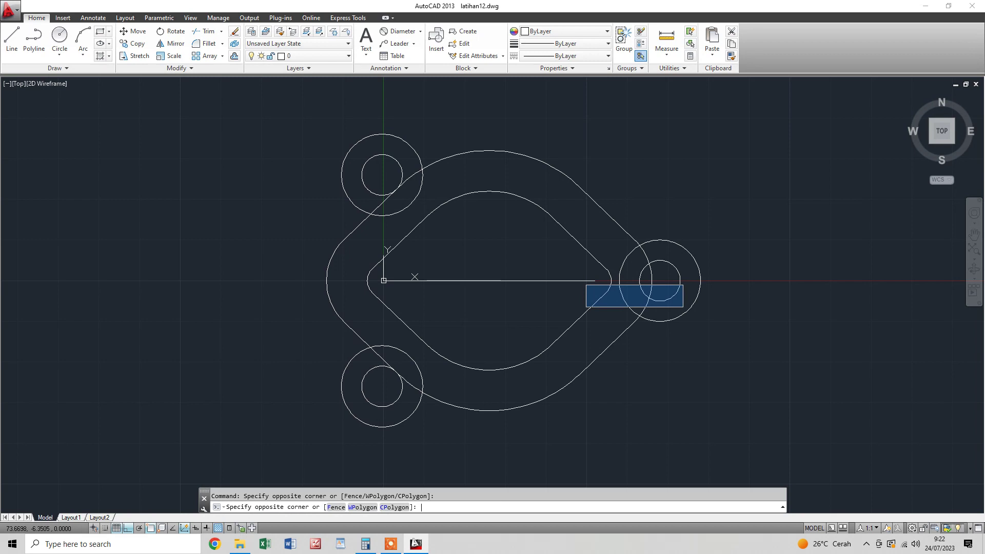
{"action": "key", "text": "Escape"}
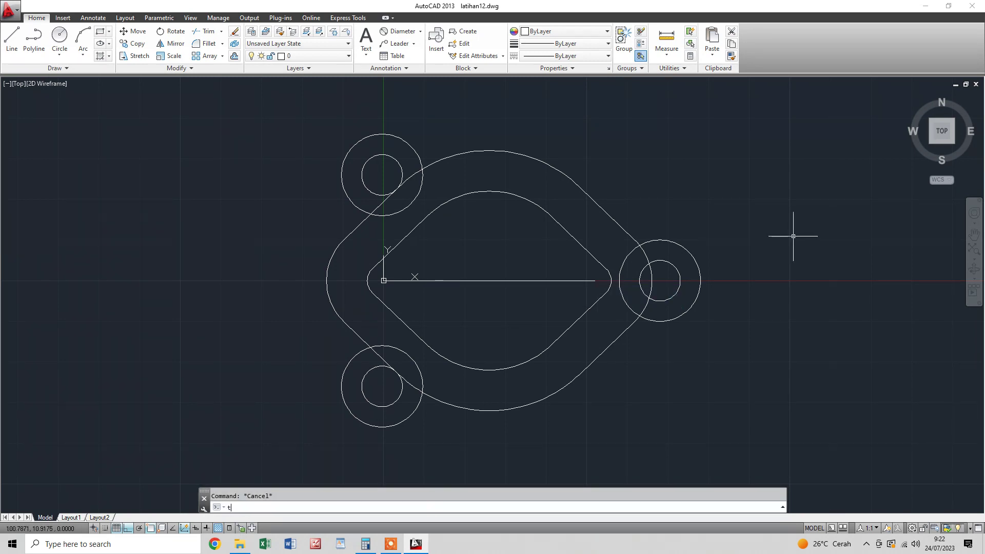
{"action": "type", "text": "TR"}
{"action": "key", "text": "Escape"}
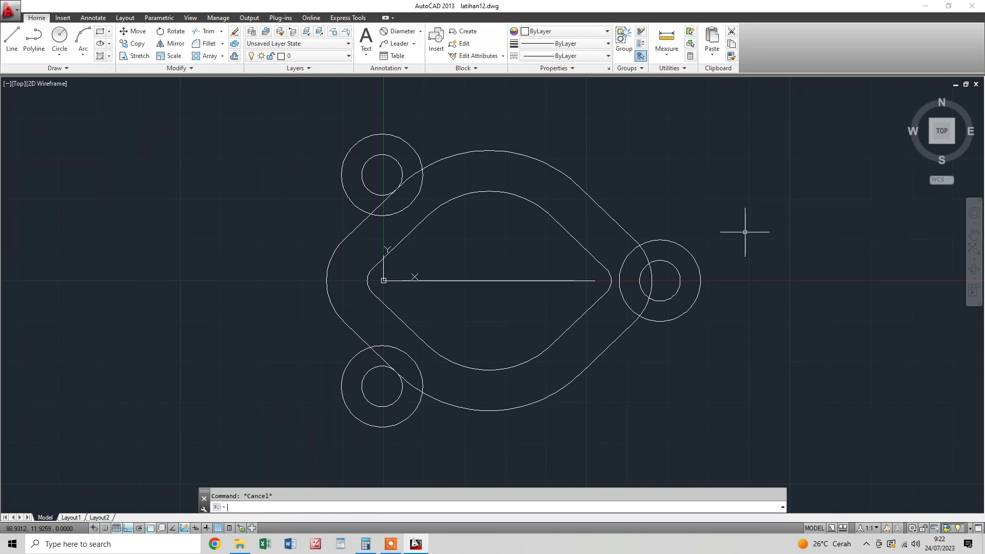
Trim the overlapping outline and circle arcs at the right lug
{"action": "left_click", "coordinate": [735, 202]}
{"action": "left_click", "coordinate": [696, 190]}
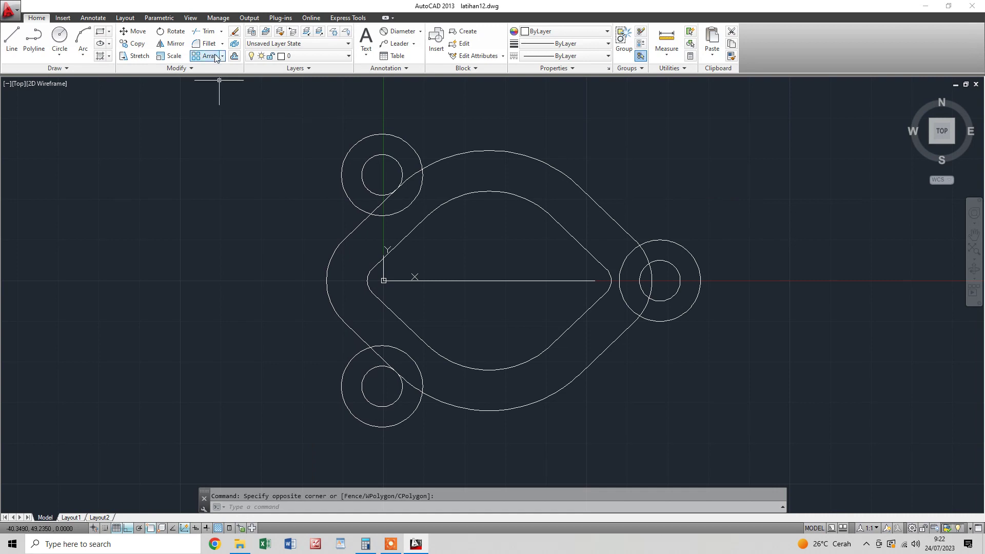
{"action": "left_click", "coordinate": [208, 31]}
{"action": "left_click", "coordinate": [758, 239]}
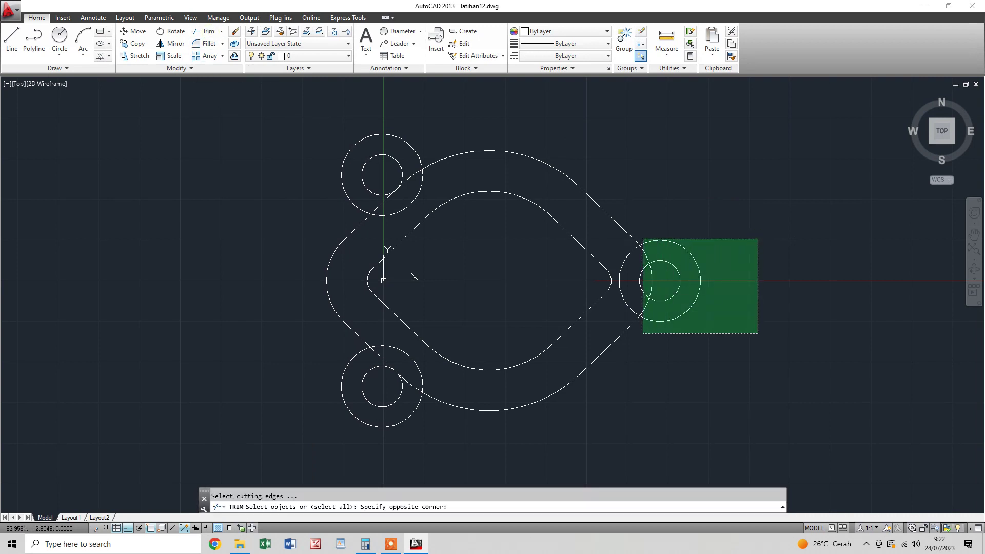
{"action": "left_click", "coordinate": [642, 334]}
{"action": "key", "text": "Return"}
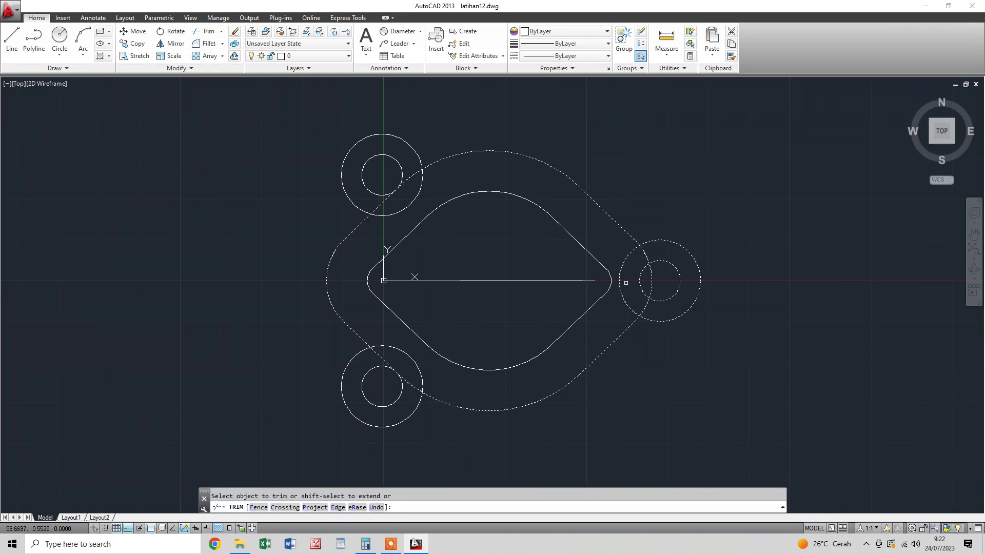
{"action": "left_click", "coordinate": [623, 265]}
{"action": "left_click", "coordinate": [642, 255]}
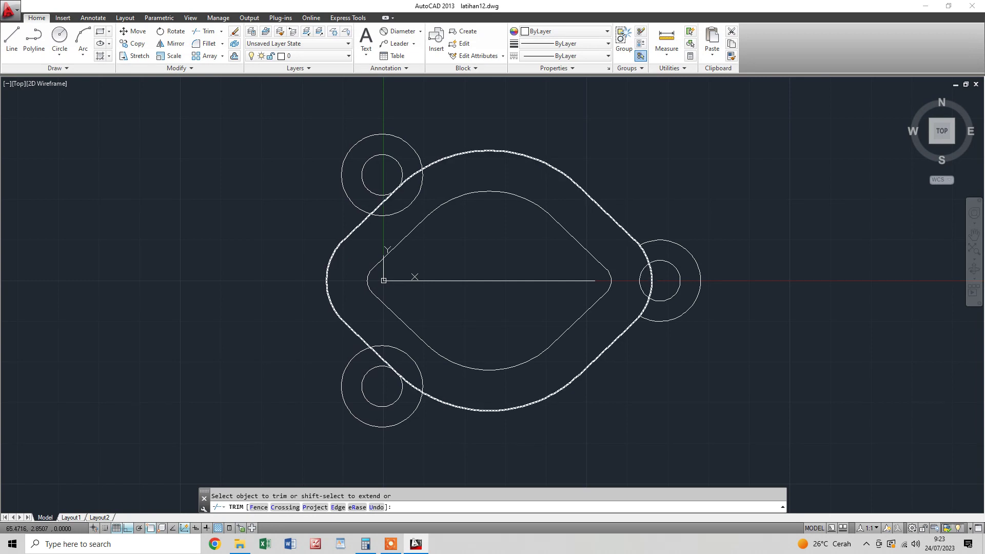
{"action": "left_click", "coordinate": [650, 277]}
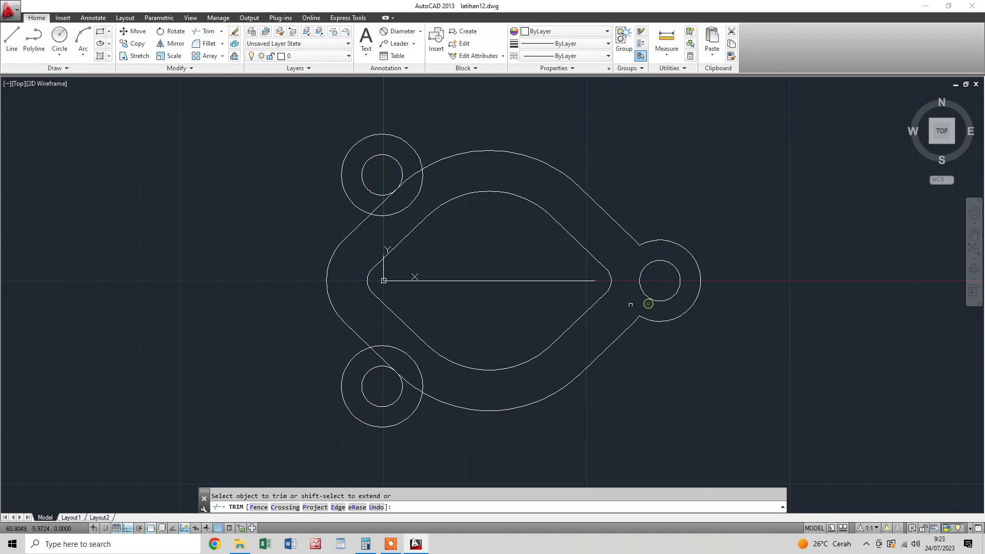
{"action": "key", "text": "Return"}
Trim the overlapping outline and circle arcs at the bottom-left lug
{"action": "key", "text": "Return"}
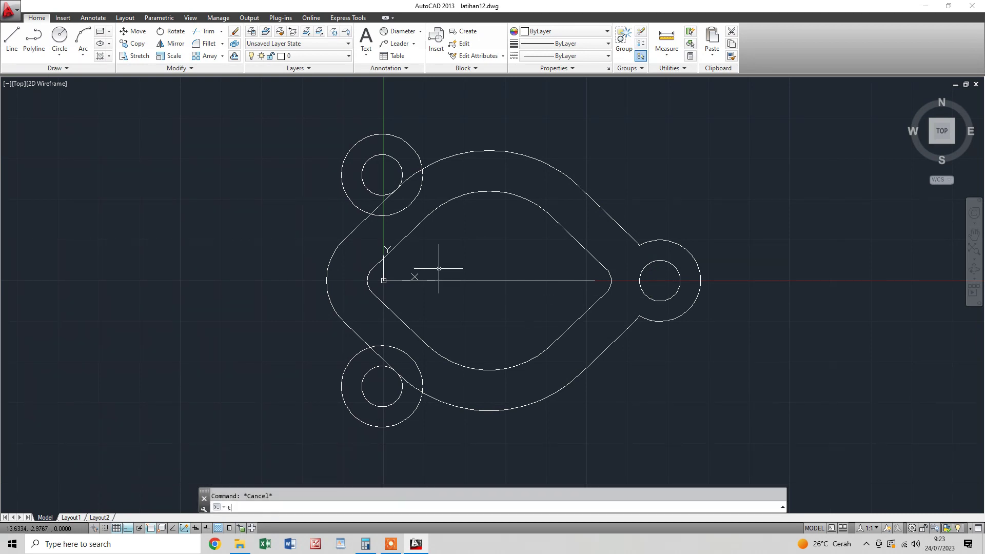
{"action": "left_click", "coordinate": [441, 397]}
{"action": "left_click", "coordinate": [389, 375]}
{"action": "key", "text": "Return"}
{"action": "left_click", "coordinate": [395, 349]}
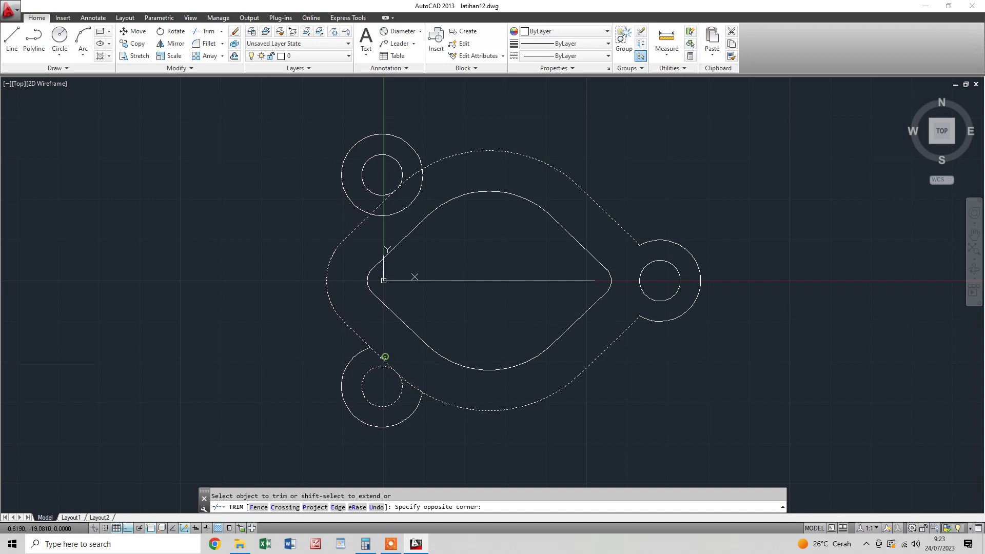
{"action": "left_click", "coordinate": [415, 381]}
{"action": "key", "text": "Escape"}
Trim the top-left lug circle's arc inside the outline
{"action": "middle_click_drag", "start_coordinate": [377, 205], "coordinate": [390, 231]}
{"action": "type", "text": "t"}
{"action": "key", "text": "Return"}
{"action": "left_click", "coordinate": [444, 201]}
{"action": "left_click", "coordinate": [412, 202]}
{"action": "key", "text": "Return"}
{"action": "left_click", "coordinate": [416, 237]}
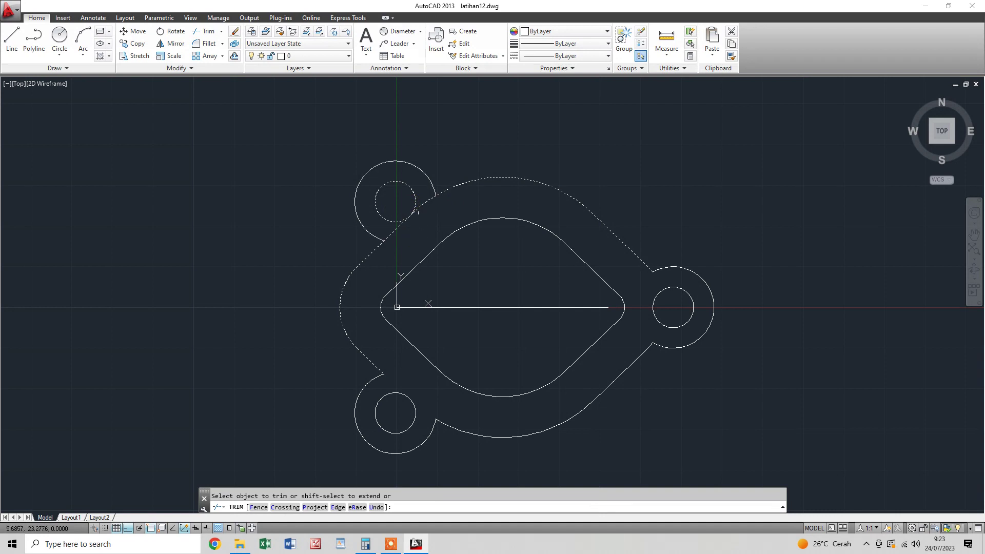
{"action": "key", "text": "Escape"}
{"action": "middle_click_drag", "start_coordinate": [548, 290], "coordinate": [527, 233]}
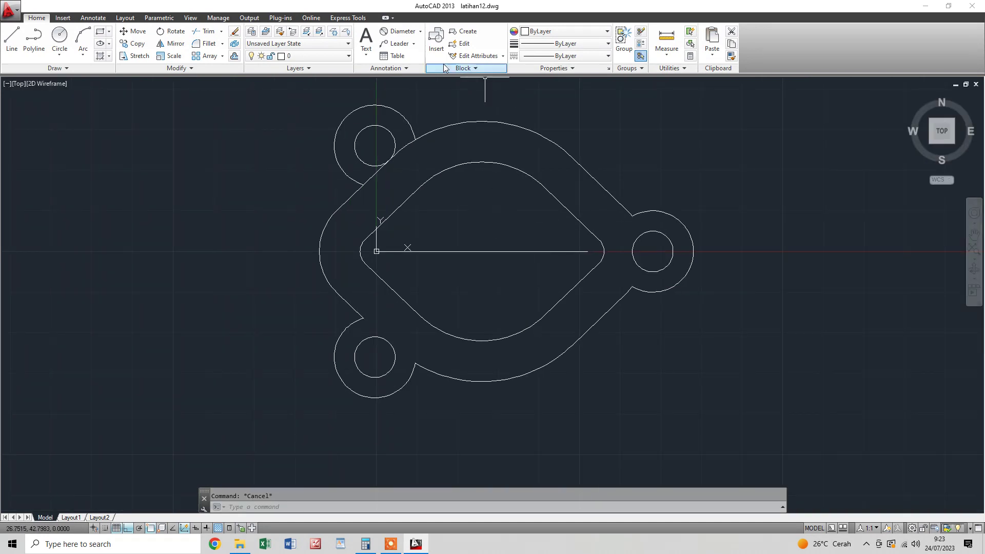
Start a 52 linear dimension between the left and right arc centres, then cancel it
{"action": "left_click", "coordinate": [420, 32]}
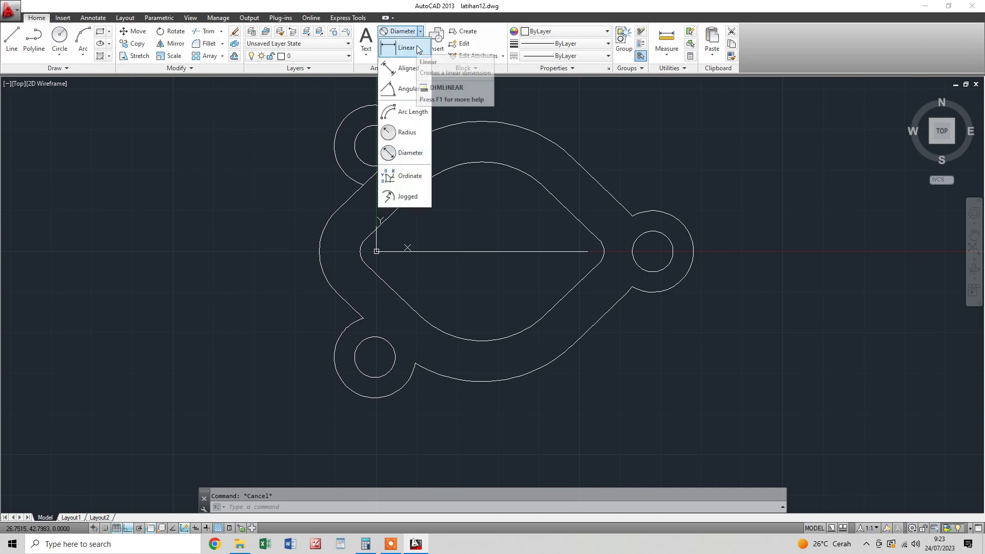
{"action": "left_click", "coordinate": [417, 49]}
{"action": "type", "text": "cen"}
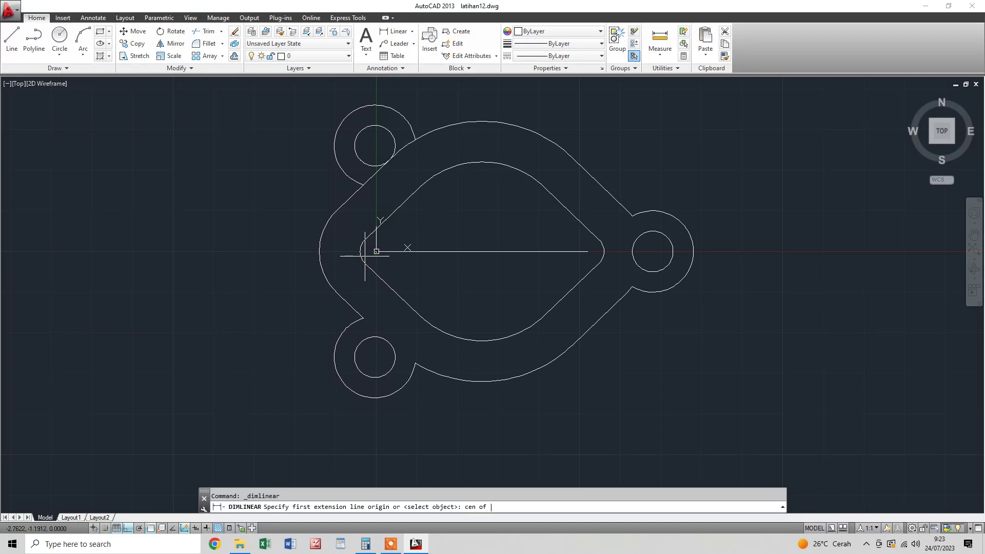
{"action": "left_click", "coordinate": [365, 255]}
{"action": "type", "text": "cen"}
{"action": "key", "text": "Return"}
{"action": "left_click", "coordinate": [603, 249]}
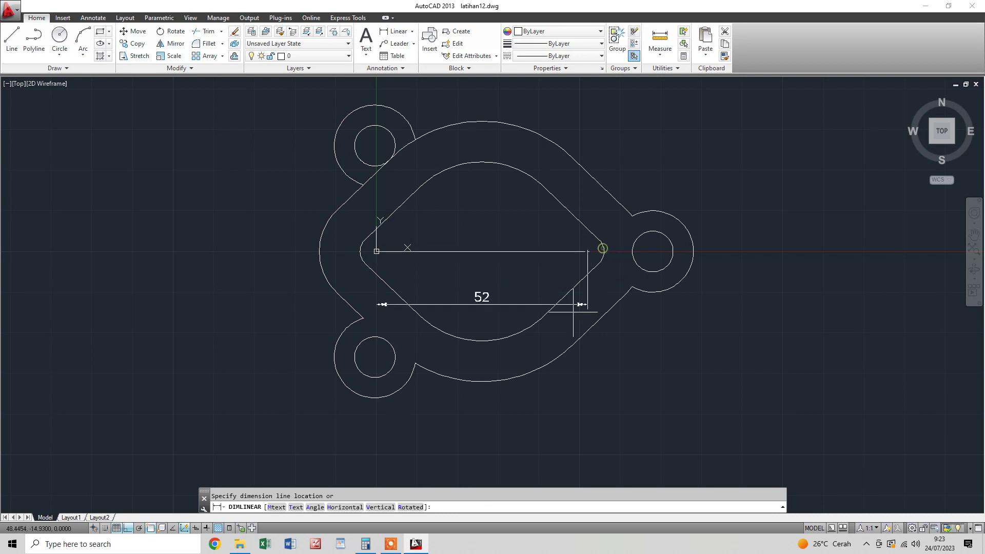
{"action": "key", "text": "Escape"}
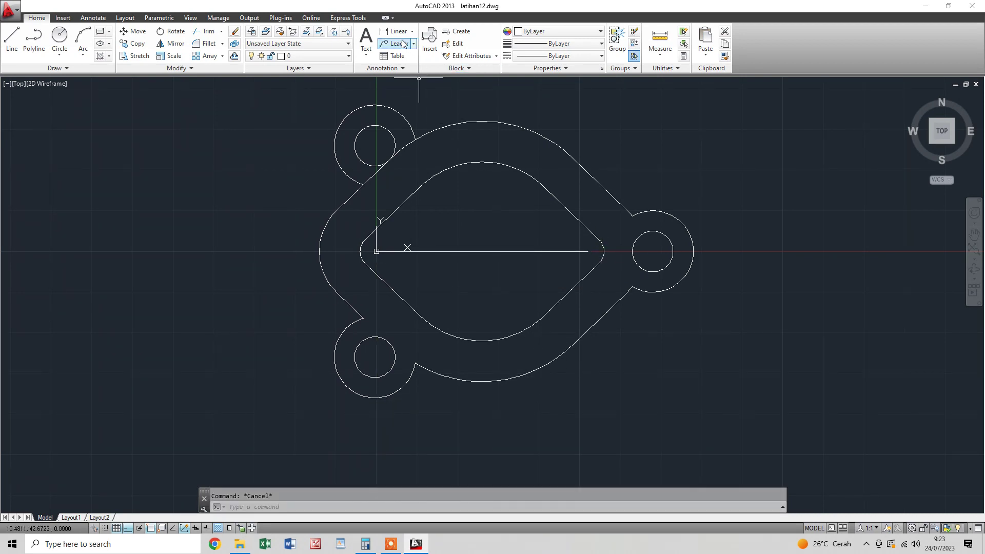
Place a trial 26 dimension below the plate, then erase it
{"action": "left_click", "coordinate": [400, 33]}
{"action": "type", "text": "n"}
{"action": "key", "text": "Return"}
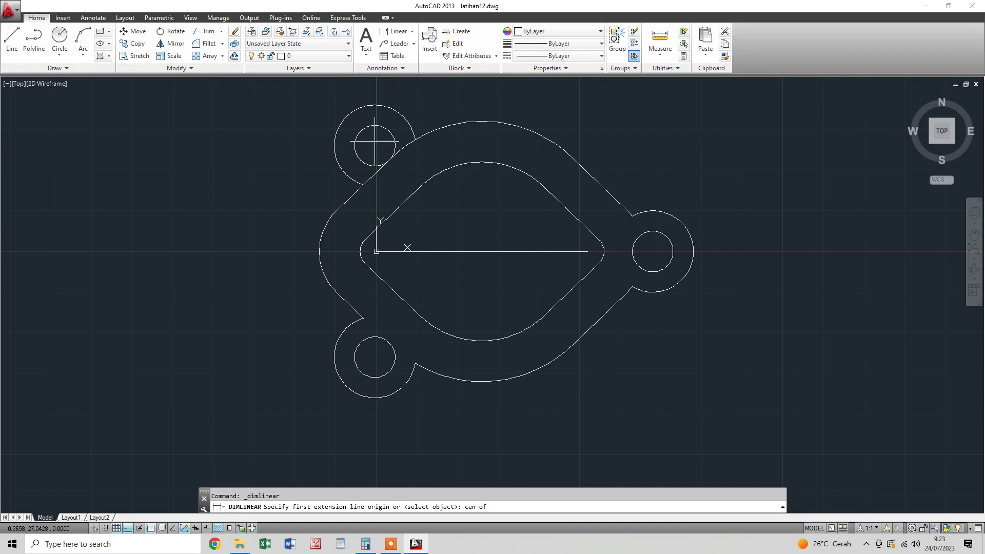
{"action": "left_click", "coordinate": [355, 256]}
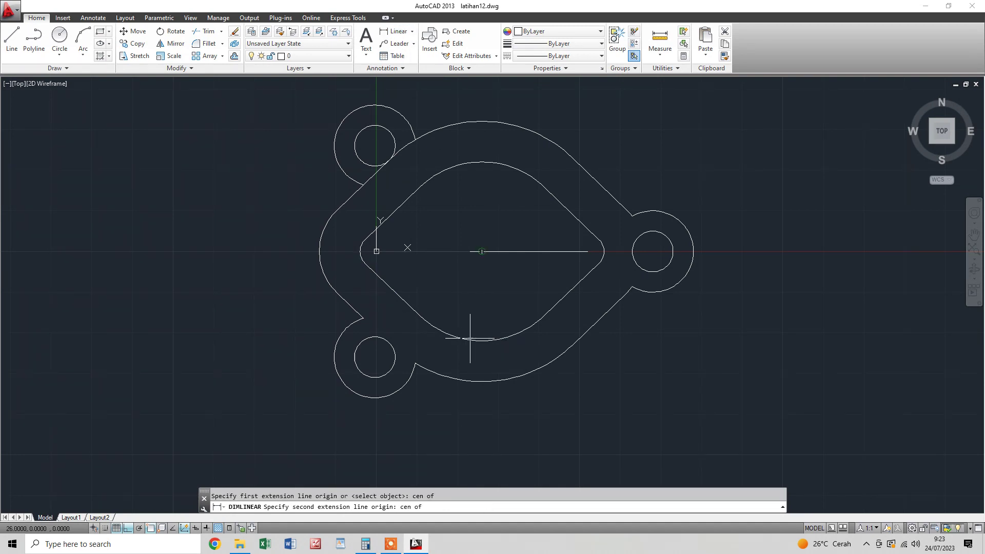
{"action": "left_click", "coordinate": [464, 333]}
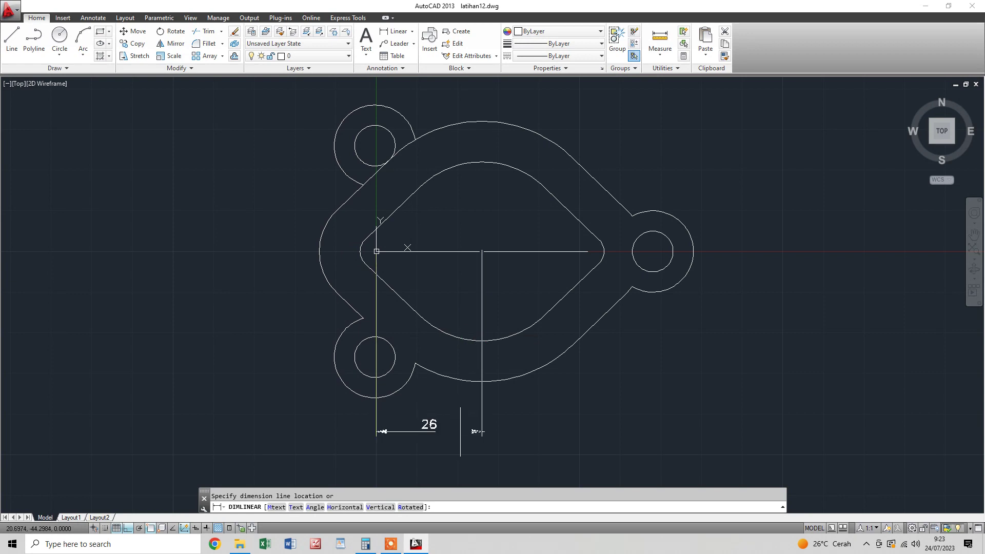
{"action": "left_click", "coordinate": [456, 431]}
{"action": "key", "text": "Escape"}
{"action": "left_click", "coordinate": [451, 431]}
{"action": "type", "text": "e"}
{"action": "key", "text": "Return"}
Switch the colour to green and dimension 26 between the left and middle arc centres
{"action": "left_click", "coordinate": [599, 31]}
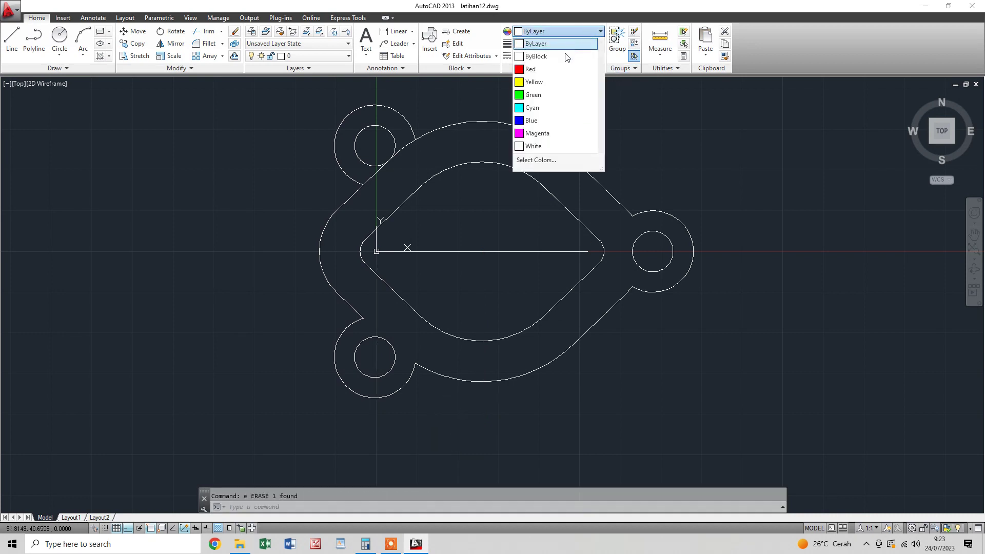
{"action": "left_click", "coordinate": [560, 93]}
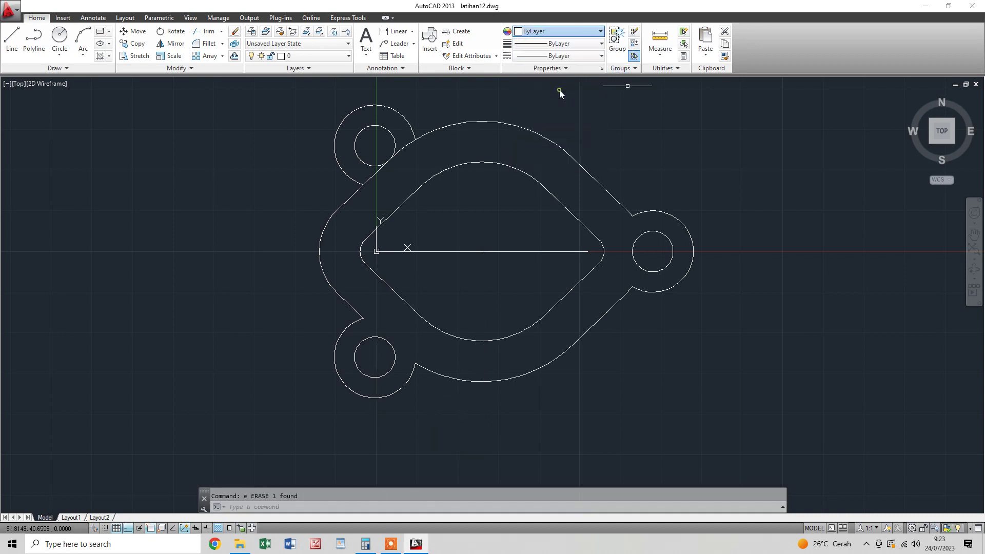
{"action": "left_click", "coordinate": [399, 31]}
{"action": "type", "text": "en"}
{"action": "key", "text": "space"}
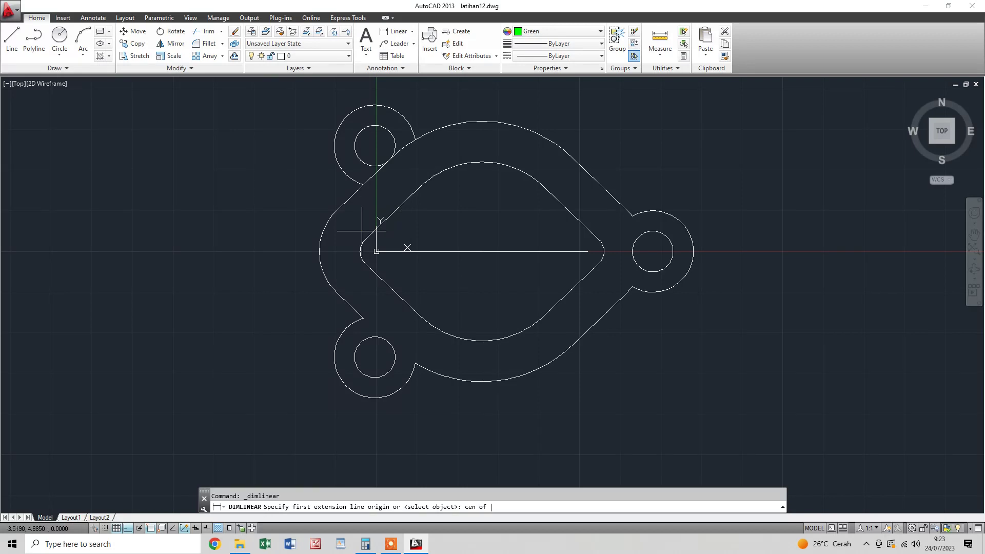
{"action": "left_click", "coordinate": [358, 251]}
{"action": "type", "text": "cen"}
{"action": "key", "text": "space"}
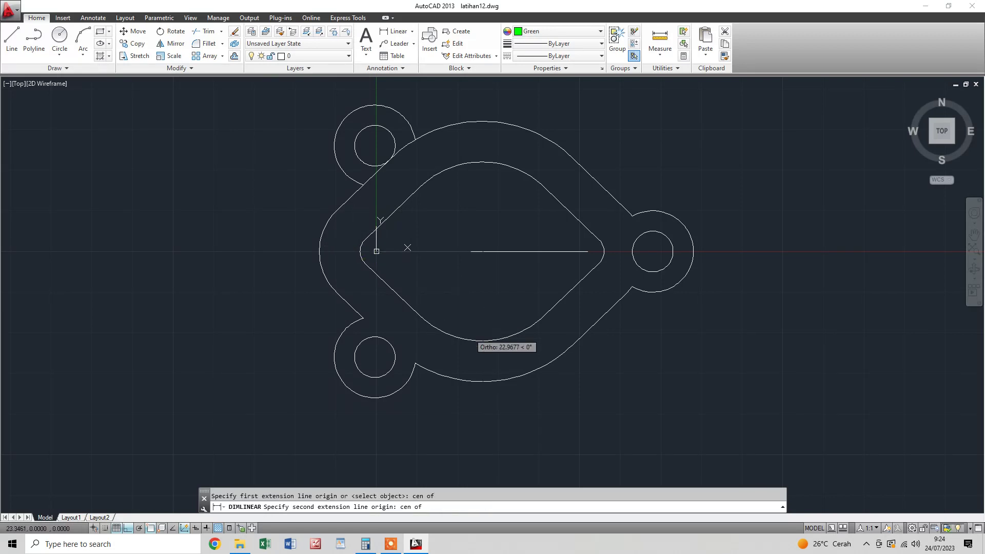
{"action": "left_click", "coordinate": [471, 342]}
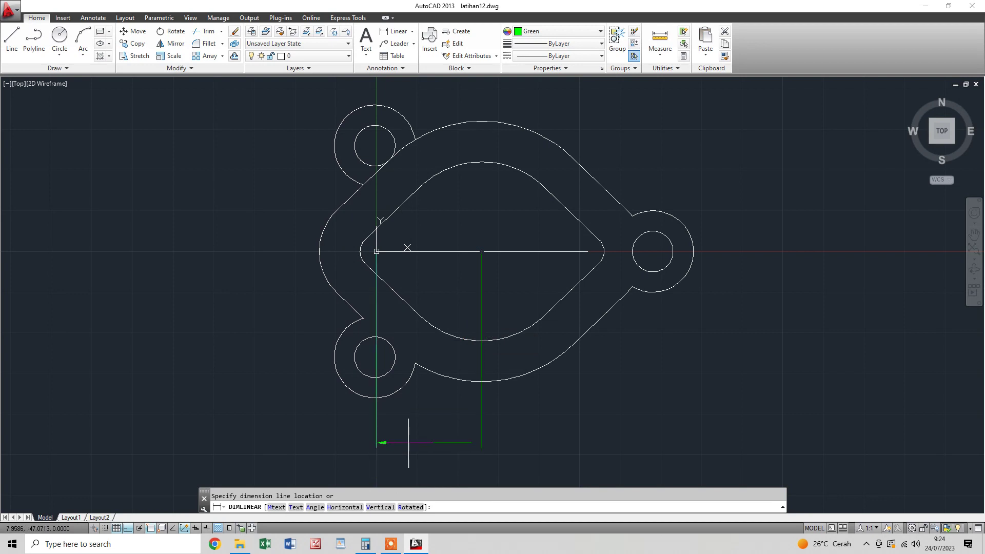
{"action": "left_click", "coordinate": [409, 432]}
{"action": "key", "text": "Escape"}
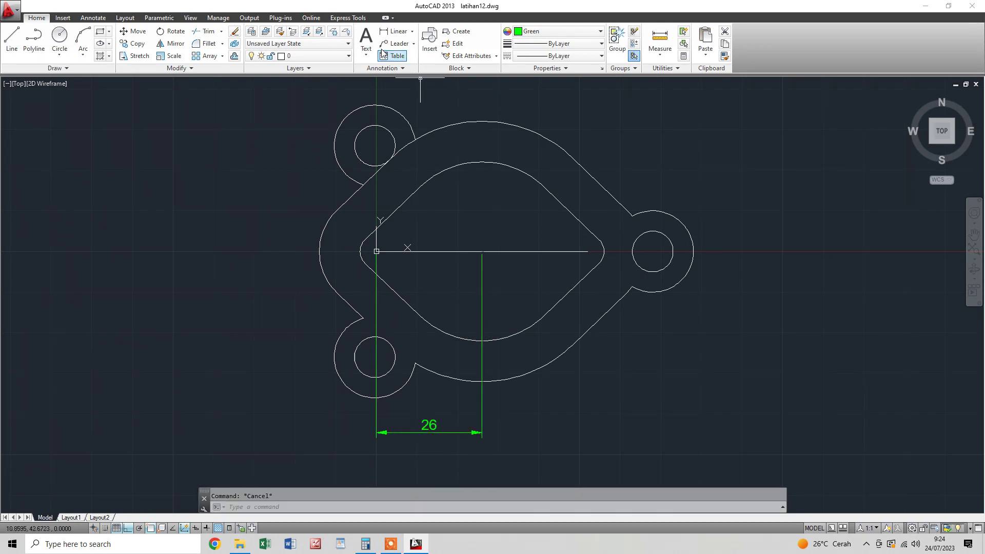
Add a second 26 dimension from the right arc centre to the middle, in line with the first
{"action": "left_click", "coordinate": [394, 32]}
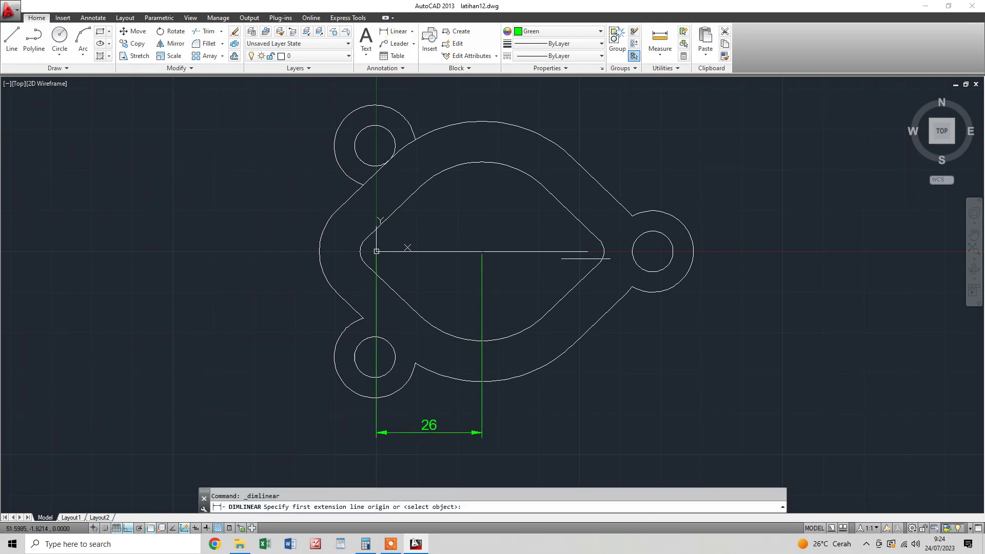
{"action": "type", "text": "cen"}
{"action": "key", "text": "Return"}
{"action": "left_click", "coordinate": [608, 259]}
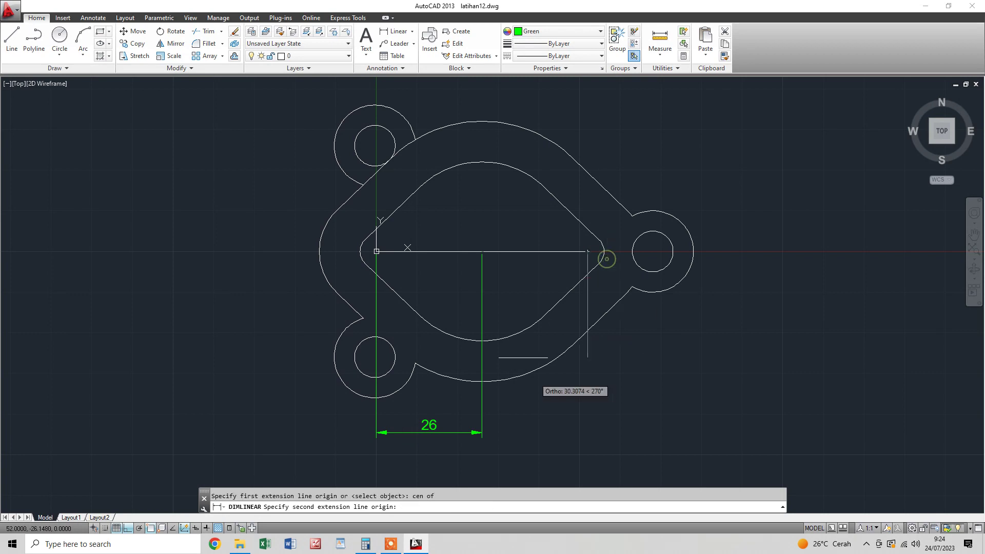
{"action": "type", "text": "cen"}
{"action": "key", "text": "Return"}
{"action": "left_click", "coordinate": [528, 381]}
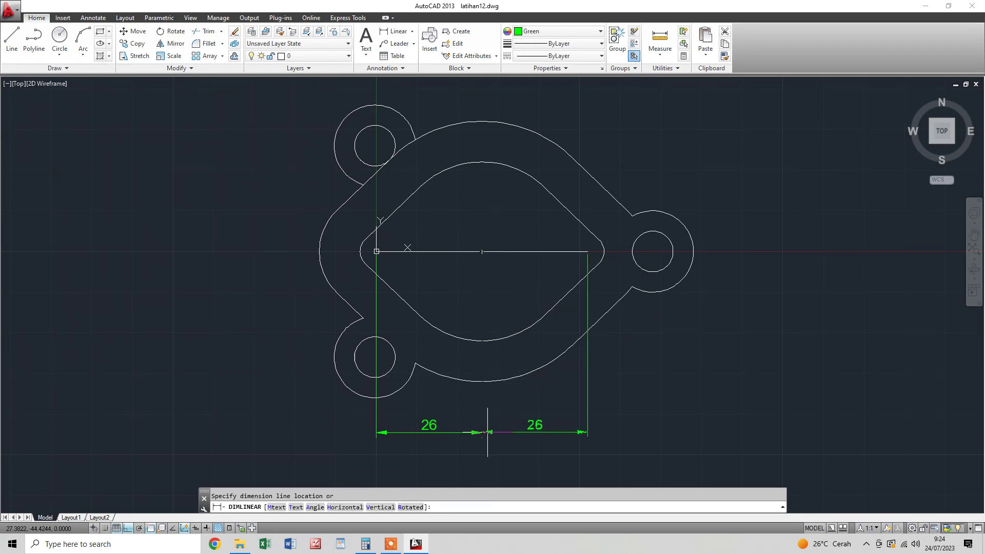
{"action": "left_click", "coordinate": [481, 432]}
{"action": "key", "text": "Escape"}
{"action": "middle_click_drag", "start_coordinate": [630, 402], "coordinate": [631, 378]}
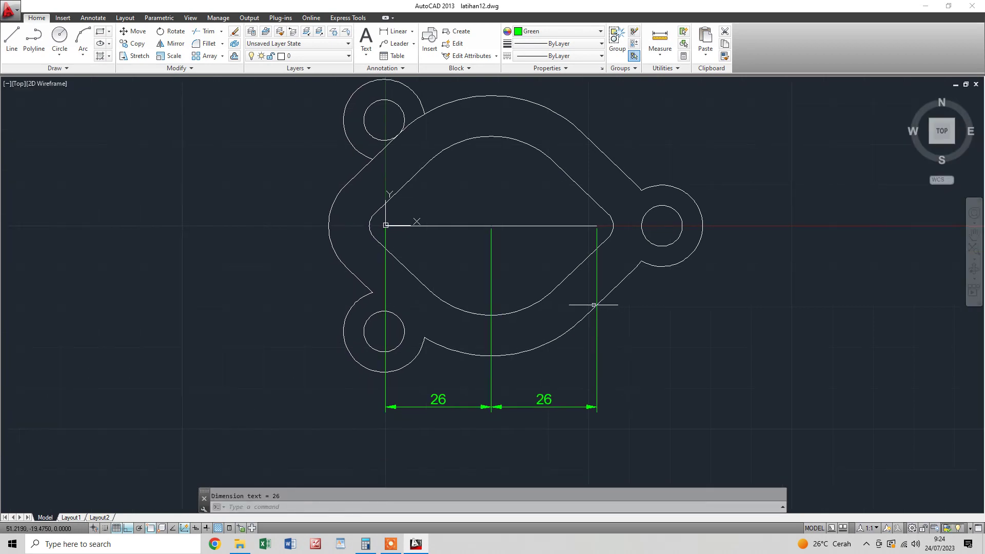
{"action": "left_click", "coordinate": [395, 32]}
{"action": "type", "text": "cen"}
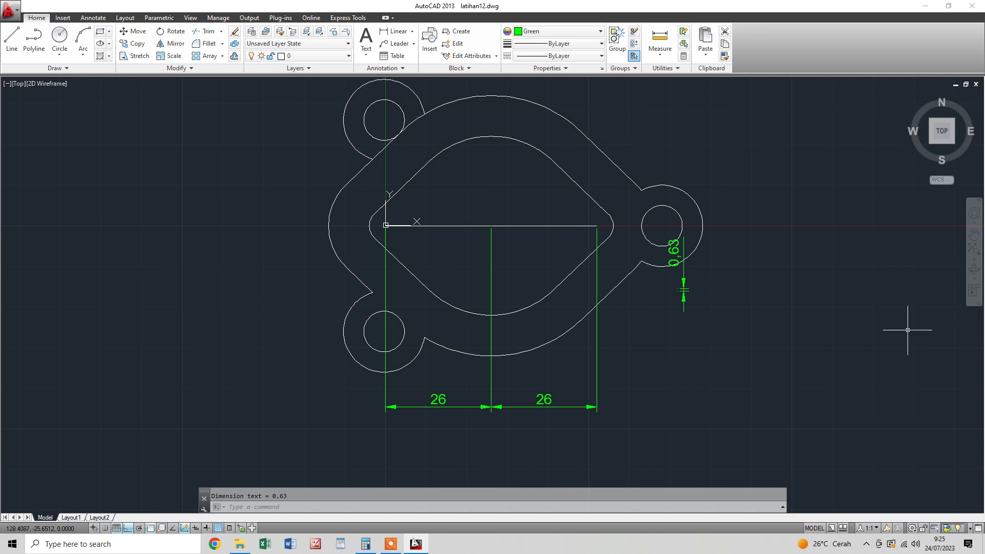
Discard the stray 0.63 dimension and add a 16 dimension to the right hole centre
{"action": "key", "text": "Escape"}
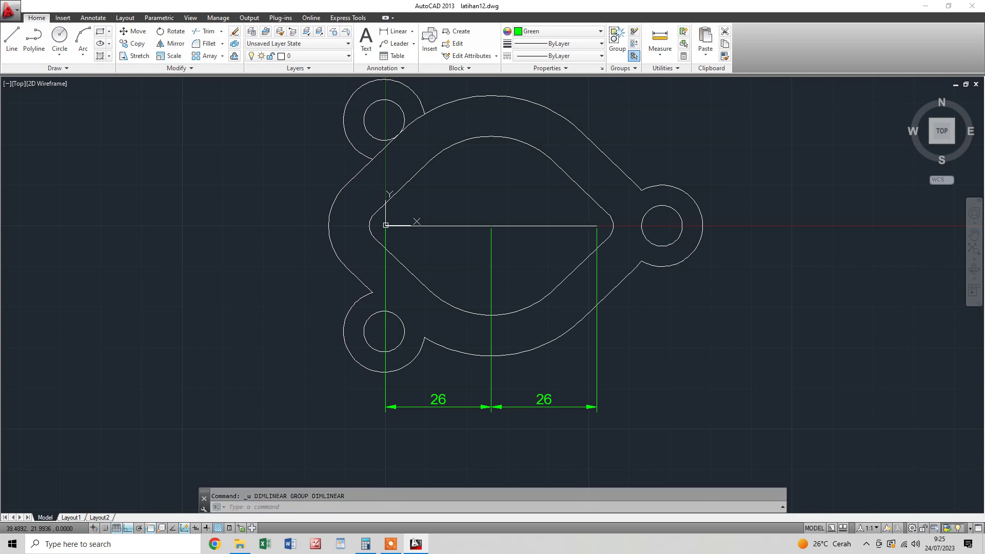
{"action": "left_click", "coordinate": [396, 31]}
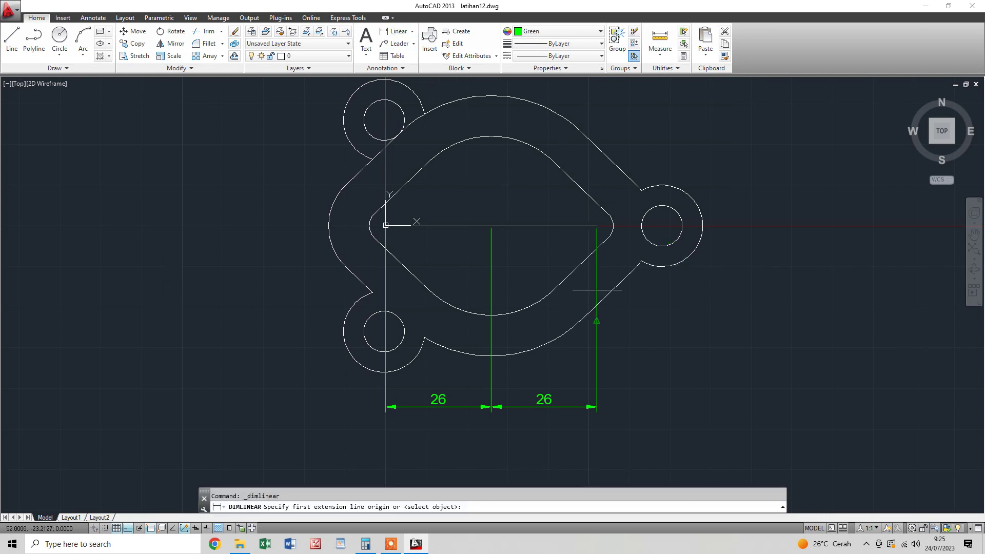
{"action": "type", "text": "cen"}
{"action": "key", "text": "Return"}
{"action": "left_click", "coordinate": [616, 236]}
{"action": "type", "text": "cen"}
{"action": "key", "text": "Return"}
{"action": "left_click", "coordinate": [669, 263]}
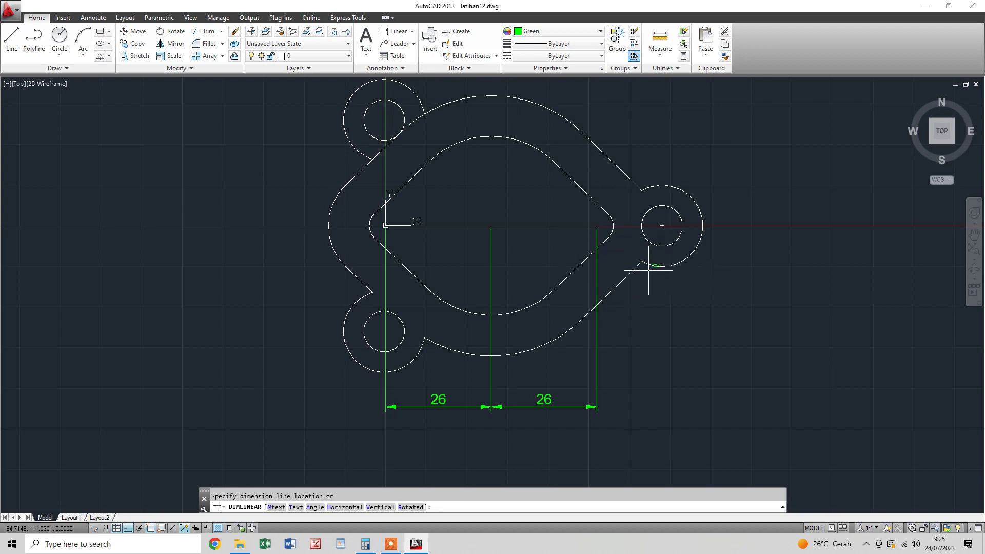
{"action": "left_click", "coordinate": [597, 412]}
{"action": "key", "text": "Escape"}
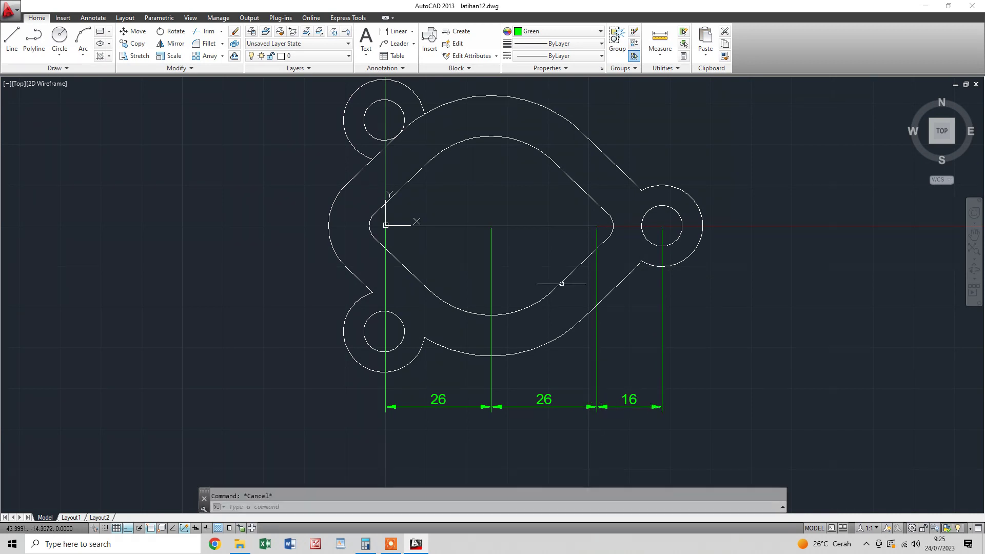
Delete the horizontal construction line through the centre
{"action": "left_click", "coordinate": [556, 224]}
{"action": "key", "text": "Delete"}
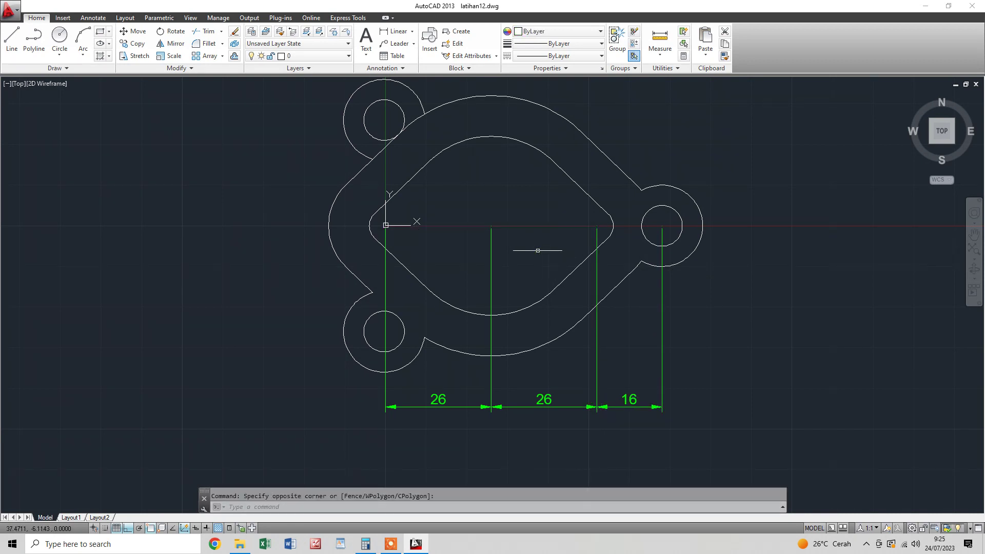
{"action": "middle_click_drag", "start_coordinate": [607, 253], "coordinate": [618, 272]}
{"action": "key", "text": "Escape"}
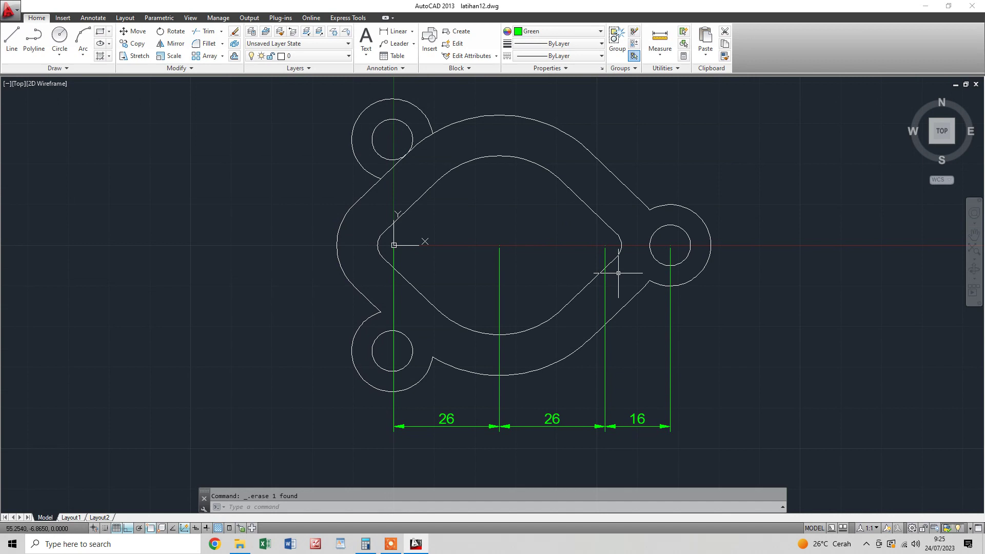
Dimension the two left hole centres 52 apart vertically, left of the flange
{"action": "left_click", "coordinate": [399, 31]}
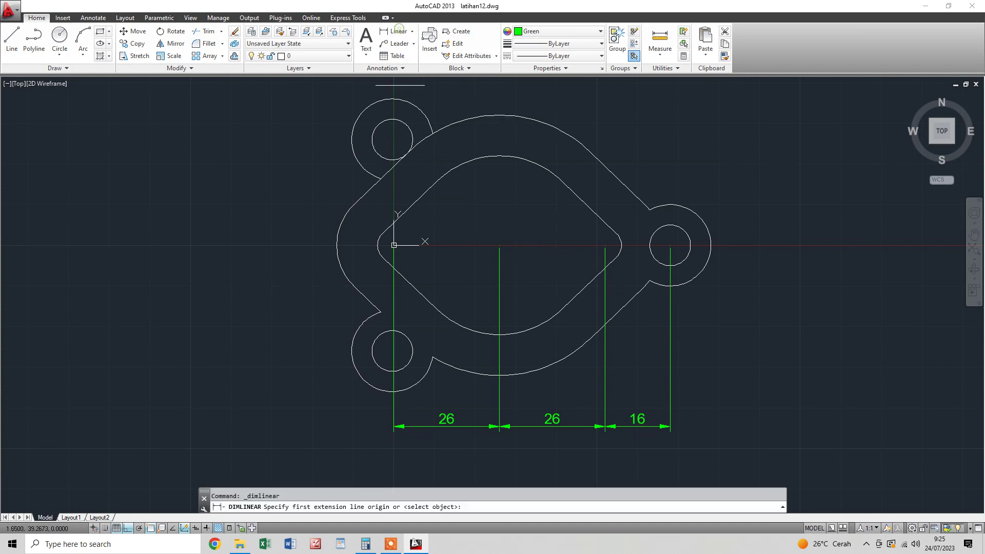
{"action": "left_click", "coordinate": [392, 138]}
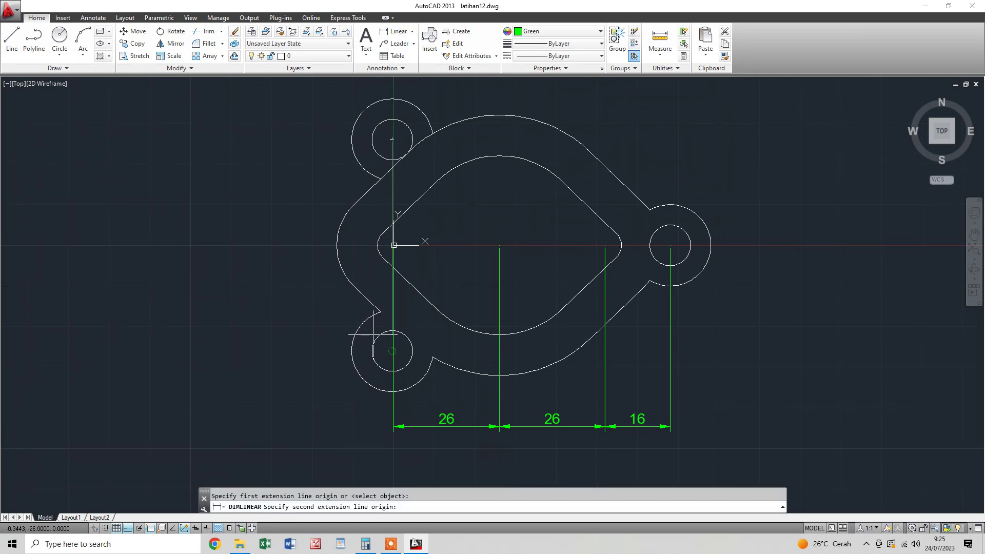
{"action": "left_click", "coordinate": [392, 351]}
{"action": "left_click", "coordinate": [289, 254]}
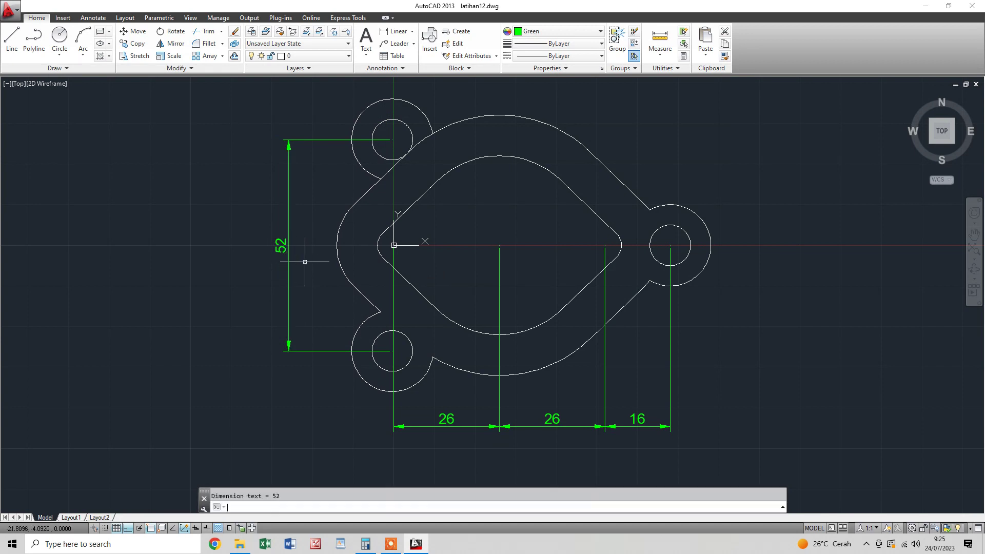
{"action": "key", "text": "Escape"}
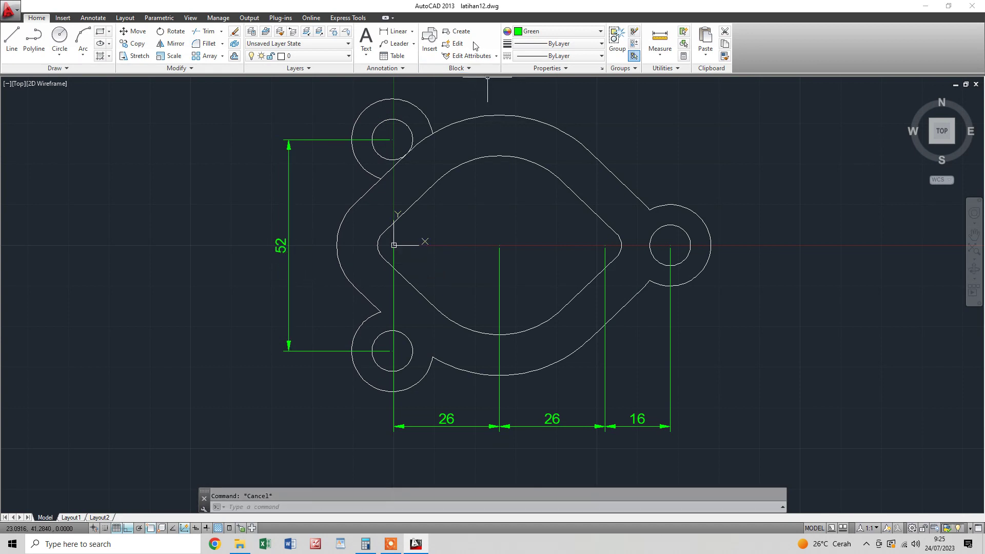
Dimension the right hole as Ø10 and its lobe as R10
{"action": "left_click", "coordinate": [412, 31]}
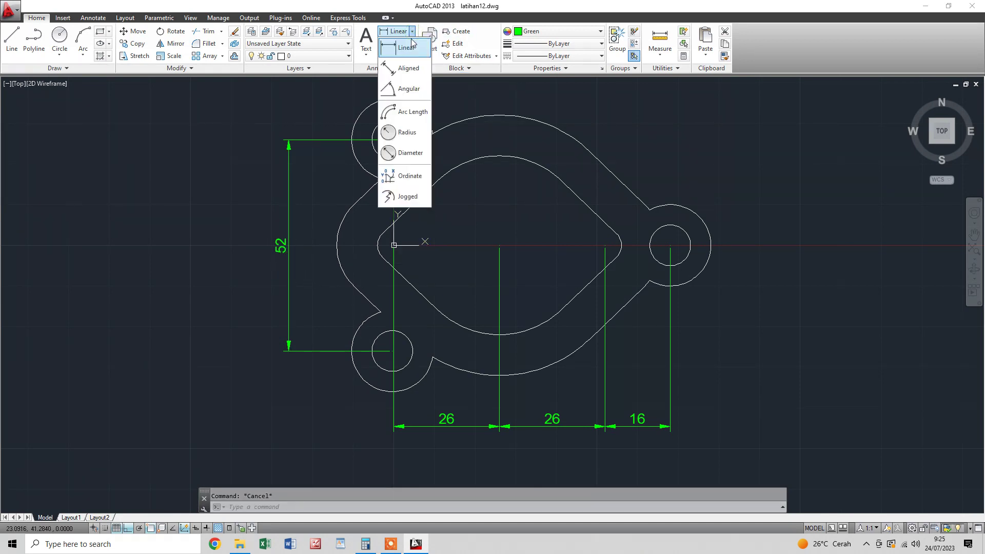
{"action": "left_click", "coordinate": [405, 154]}
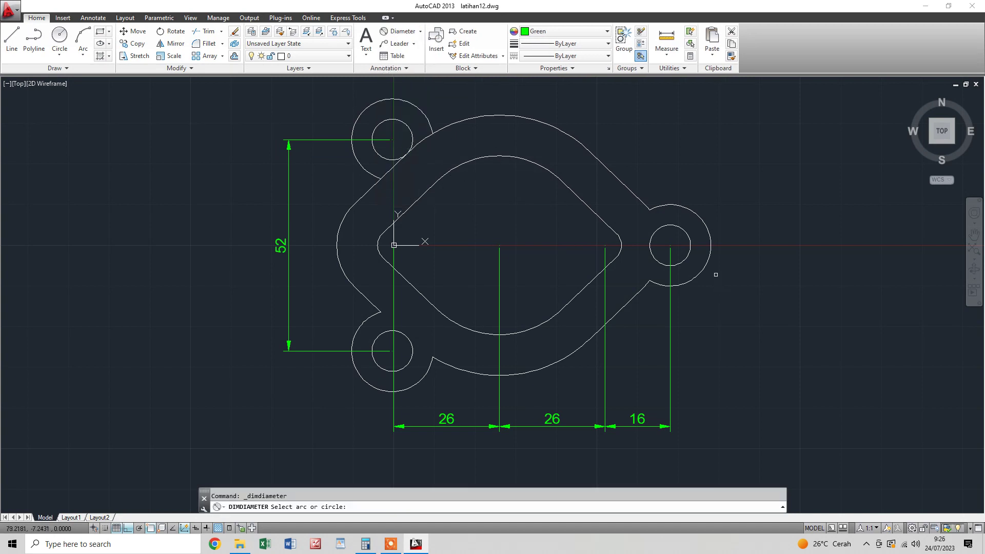
{"action": "left_click", "coordinate": [689, 258]}
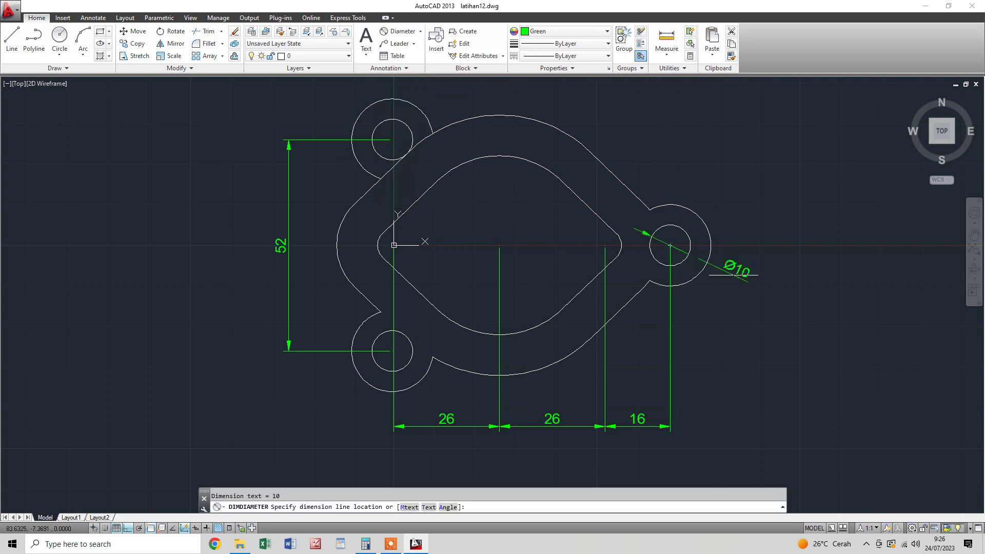
{"action": "left_click", "coordinate": [420, 32]}
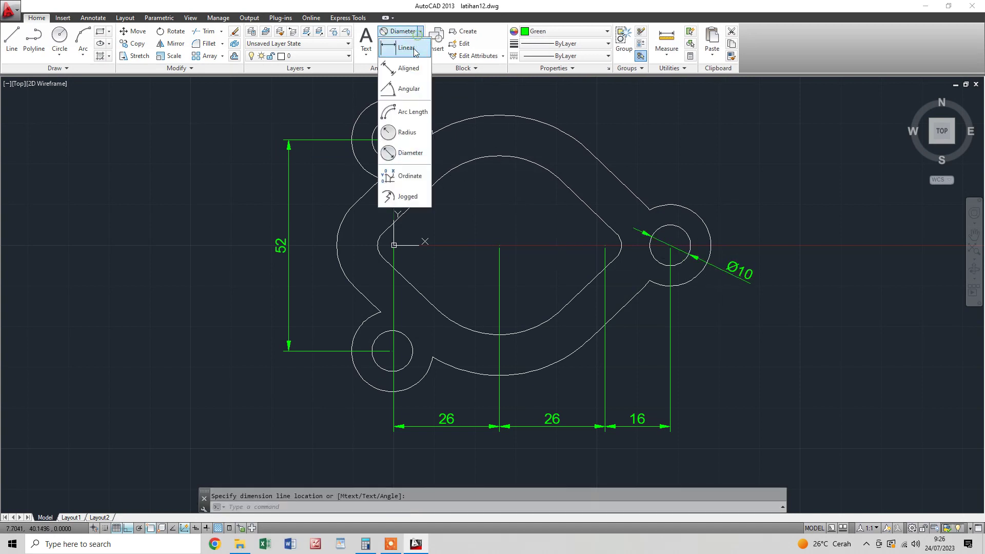
{"action": "left_click", "coordinate": [411, 132]}
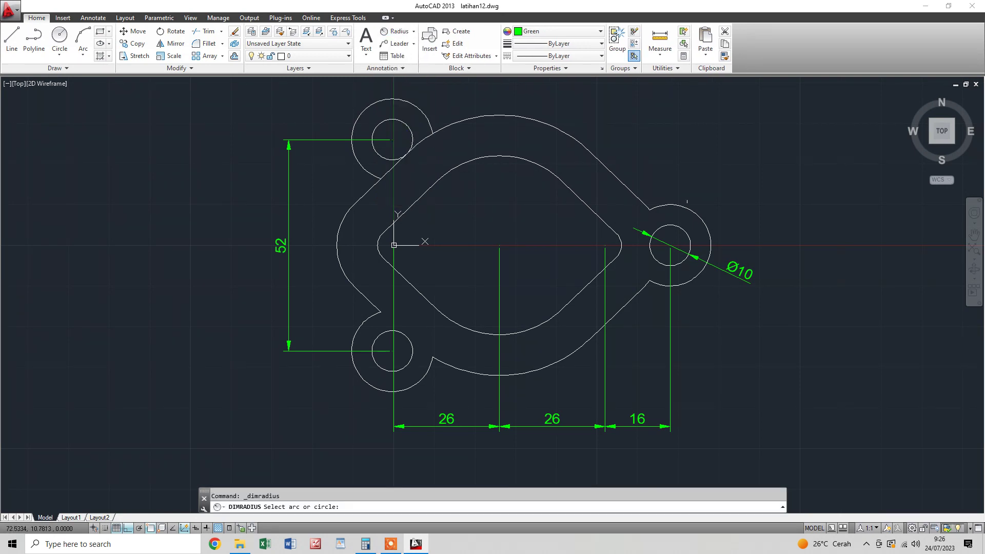
{"action": "left_click", "coordinate": [689, 207]}
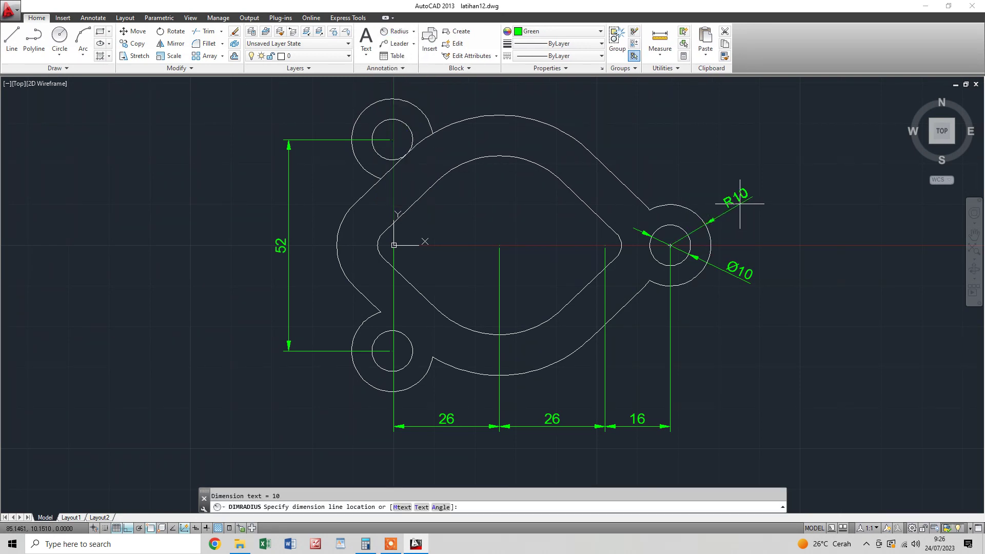
{"action": "left_click", "coordinate": [740, 203]}
{"action": "key", "text": "Escape"}
Add radius dimensions R22 on the inner upper arc and R32 on the outer upper arc
{"action": "middle_click_drag", "start_coordinate": [388, 275], "coordinate": [401, 299]}
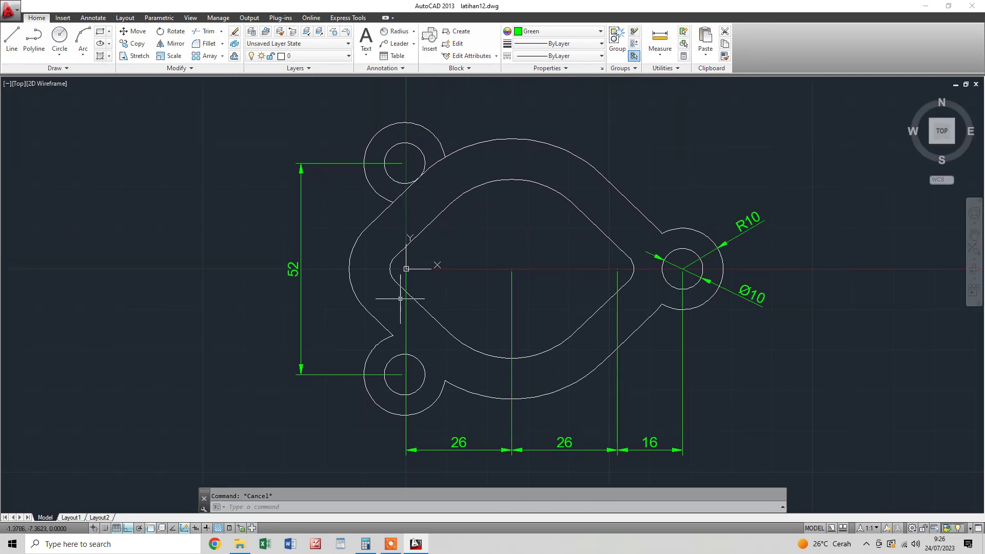
{"action": "left_click", "coordinate": [387, 33]}
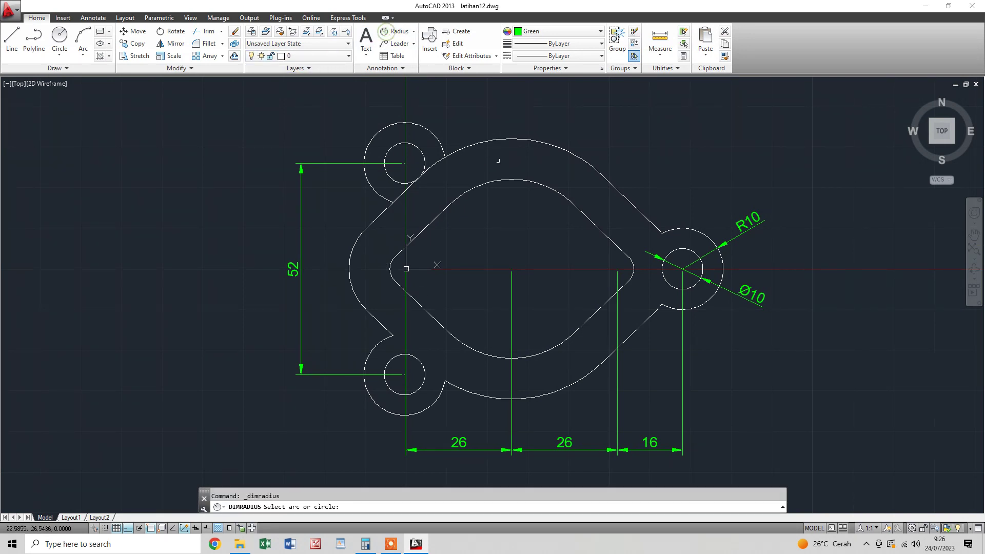
{"action": "left_click", "coordinate": [557, 189]}
{"action": "left_click", "coordinate": [598, 144]}
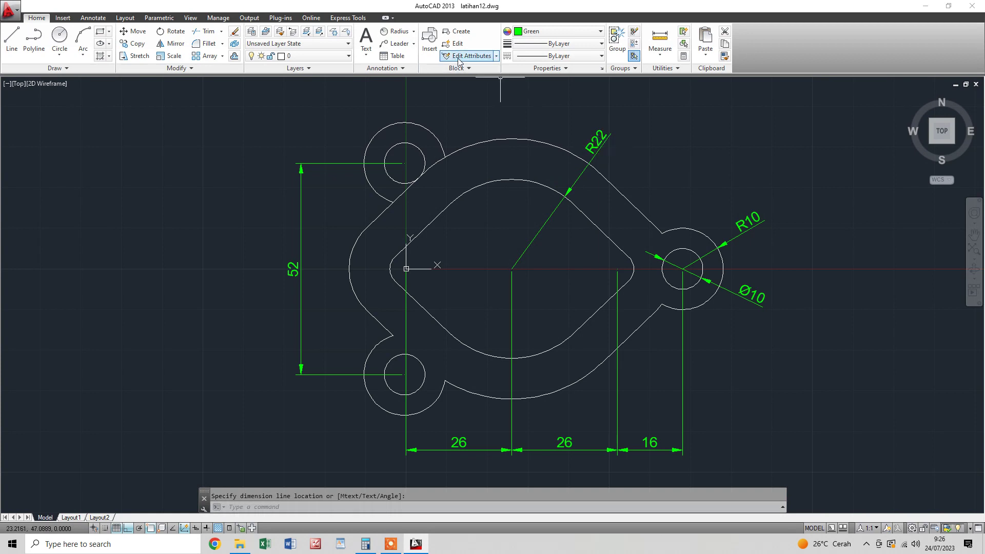
{"action": "left_click", "coordinate": [390, 32]}
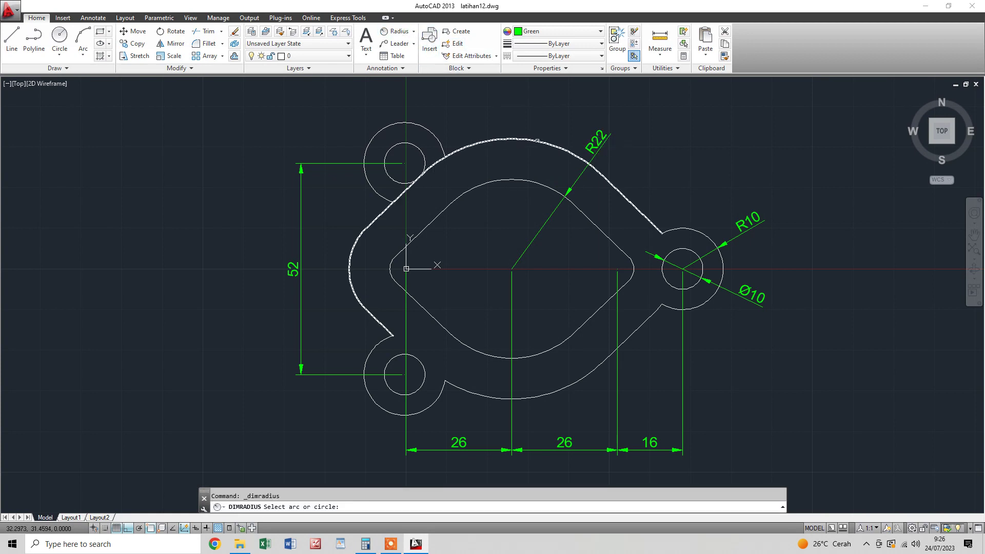
{"action": "left_click", "coordinate": [539, 139]}
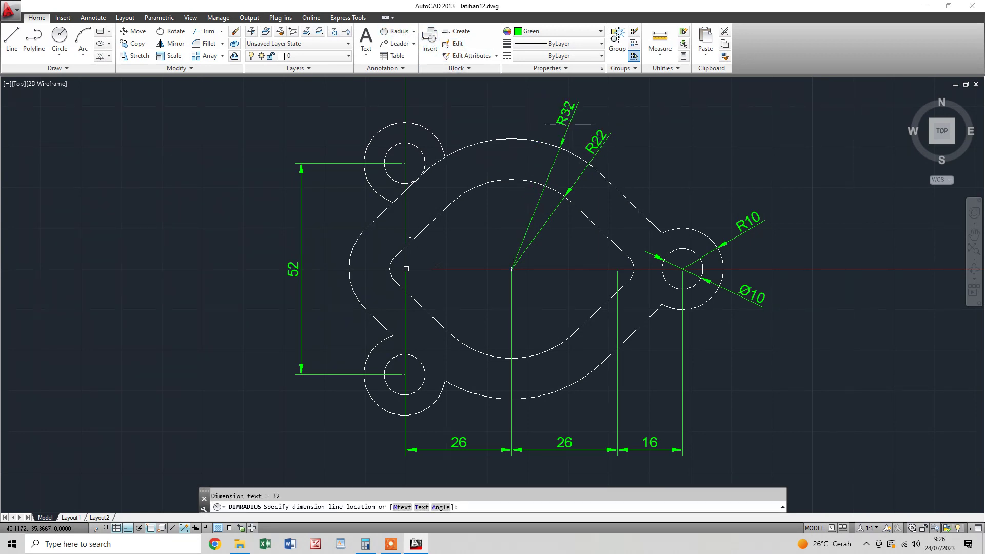
{"action": "left_click", "coordinate": [544, 122]}
{"action": "key", "text": "Escape"}
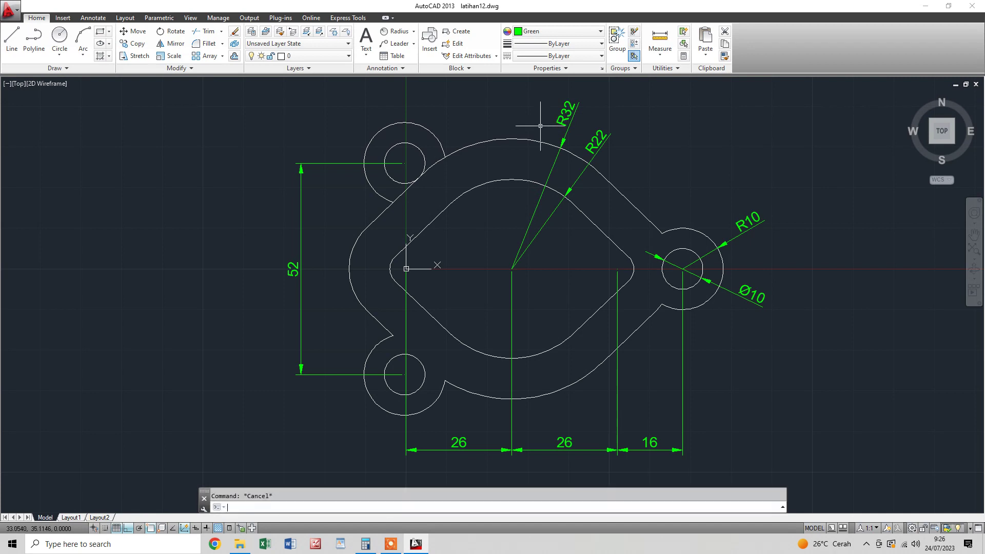
{"action": "left_click", "coordinate": [415, 32]}
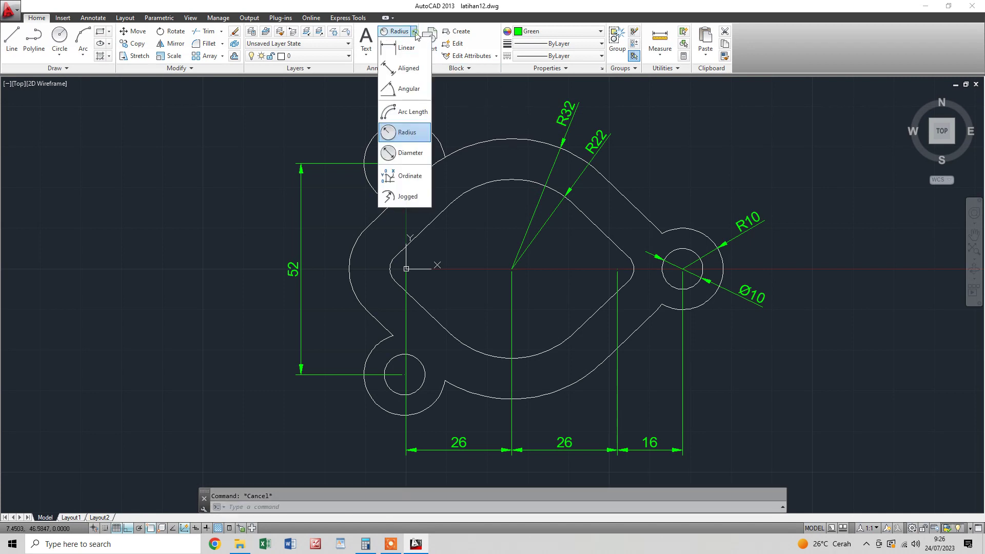
Add an aligned 10 dimension across the top wall thickness
{"action": "left_click", "coordinate": [409, 69]}
{"action": "left_click", "coordinate": [488, 138]}
{"action": "left_click", "coordinate": [488, 179]}
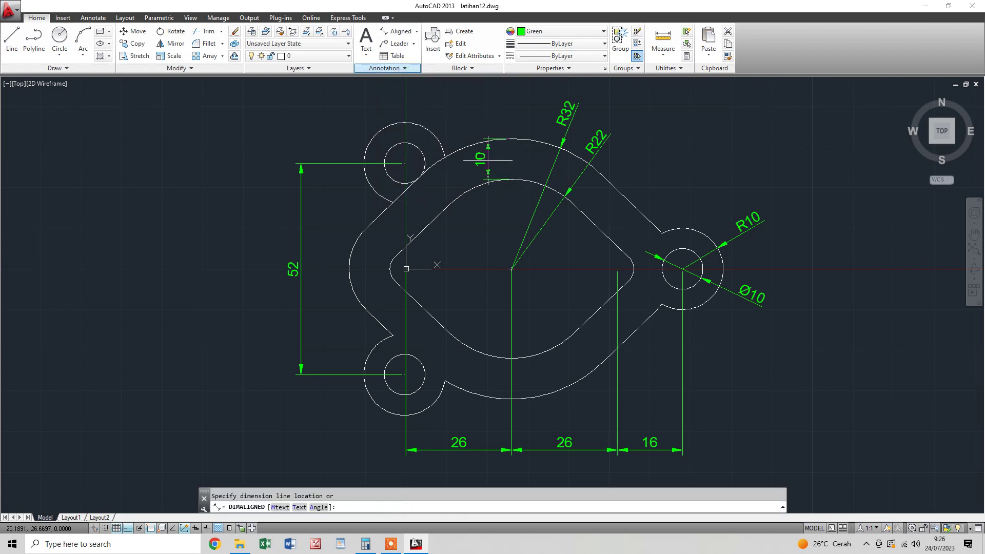
{"action": "left_click", "coordinate": [488, 160]}
{"action": "mouse_move", "coordinate": [497, 236]}
{"action": "middle_mouse_down"}
{"action": "mouse_move", "coordinate": [519, 236]}
{"action": "mouse_move", "coordinate": [583, 204]}
{"action": "middle_mouse_up"}
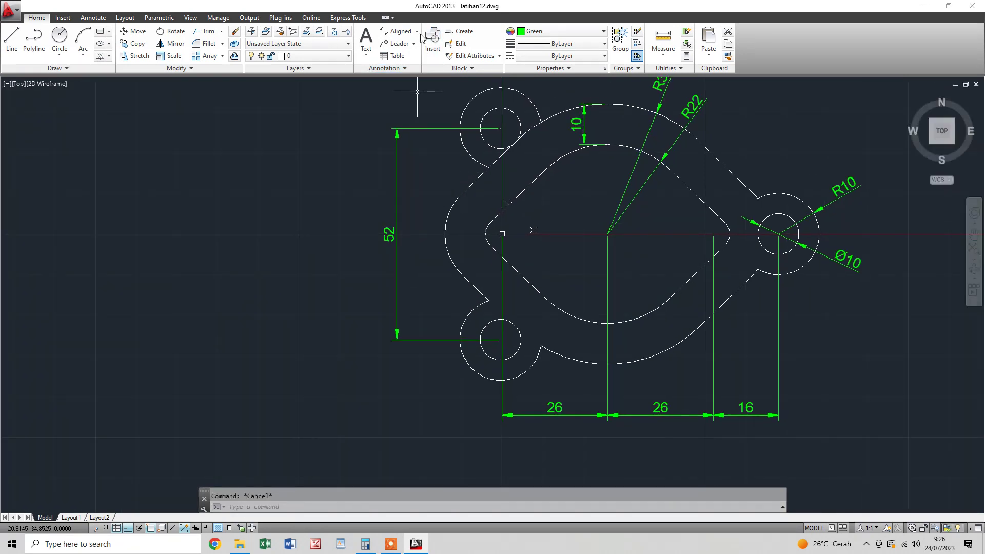
Dimension the inner opening's left corner arc as R4
{"action": "left_click", "coordinate": [417, 32]}
{"action": "left_click", "coordinate": [405, 132]}
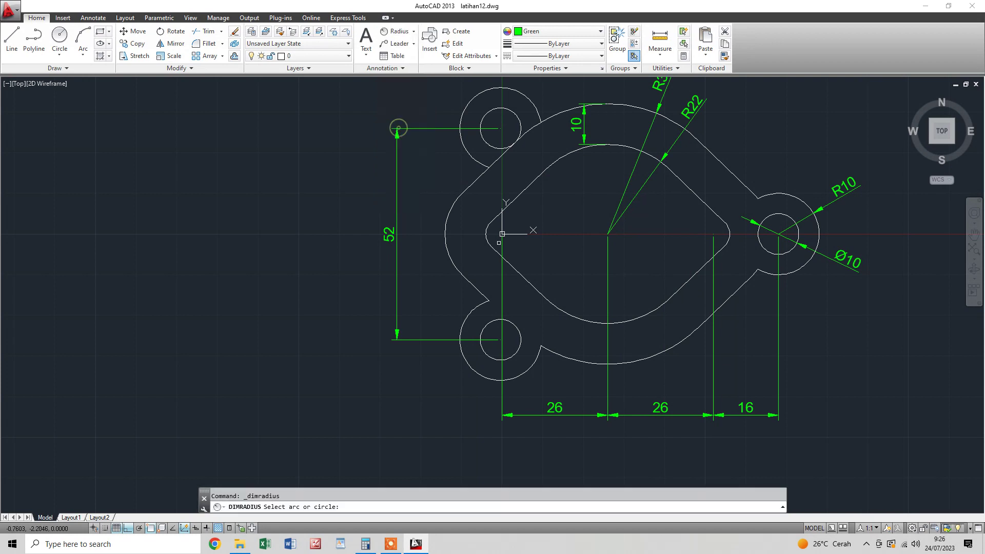
{"action": "left_click", "coordinate": [486, 232]}
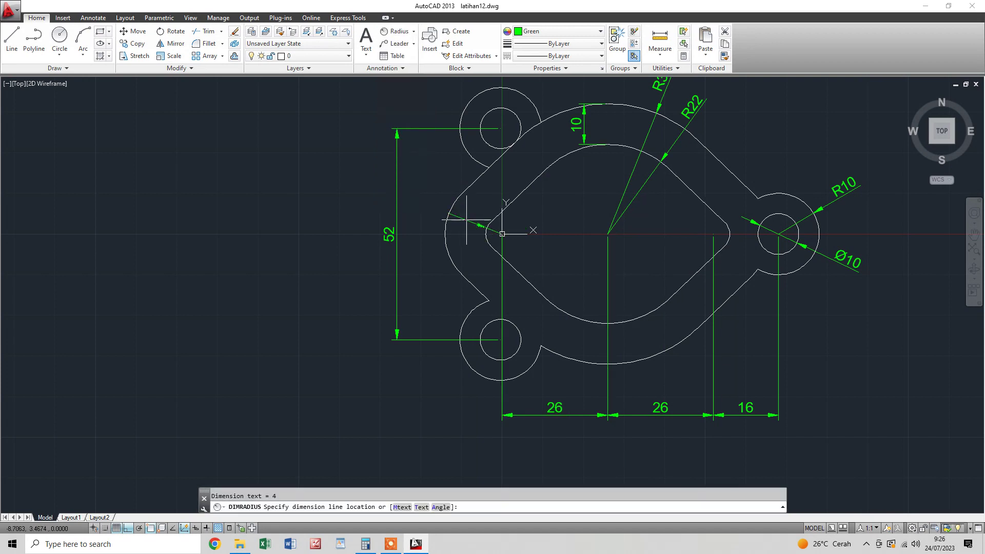
{"action": "left_click", "coordinate": [424, 194]}
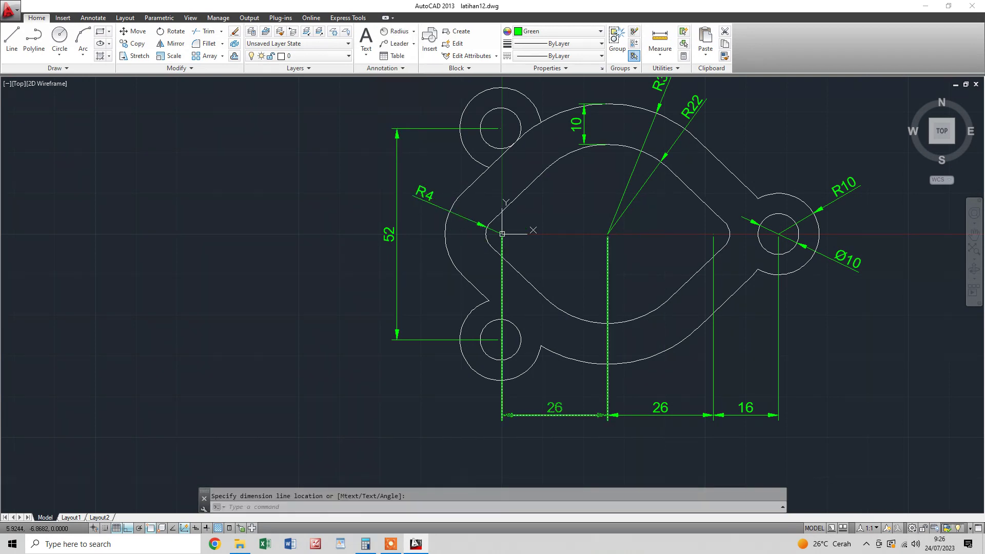
{"action": "key", "text": "Escape"}
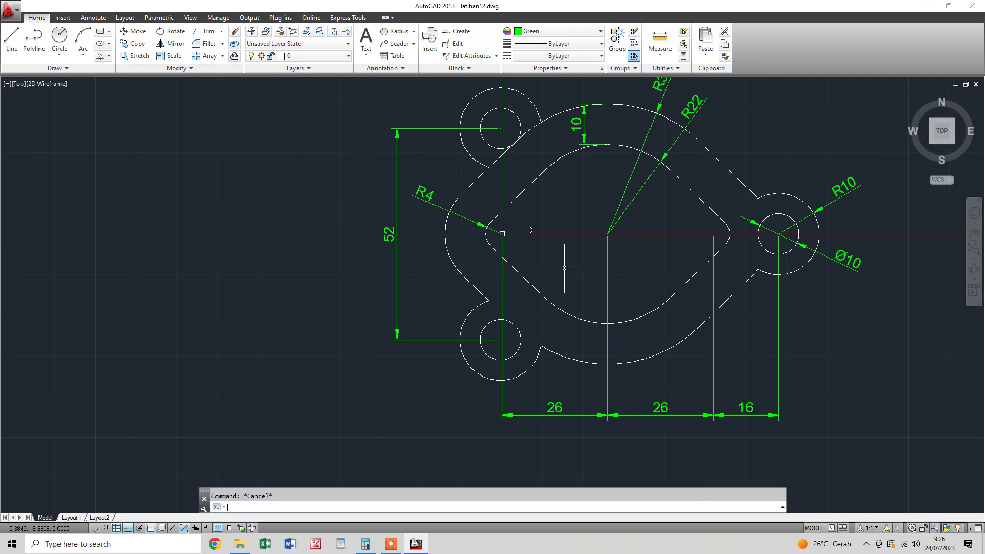
Quick-save latihan12.dwg and recentre the view on the flange
{"action": "key", "text": "ctrl+s"}
{"action": "middle_click_drag", "start_coordinate": [673, 314], "coordinate": [516, 340]}
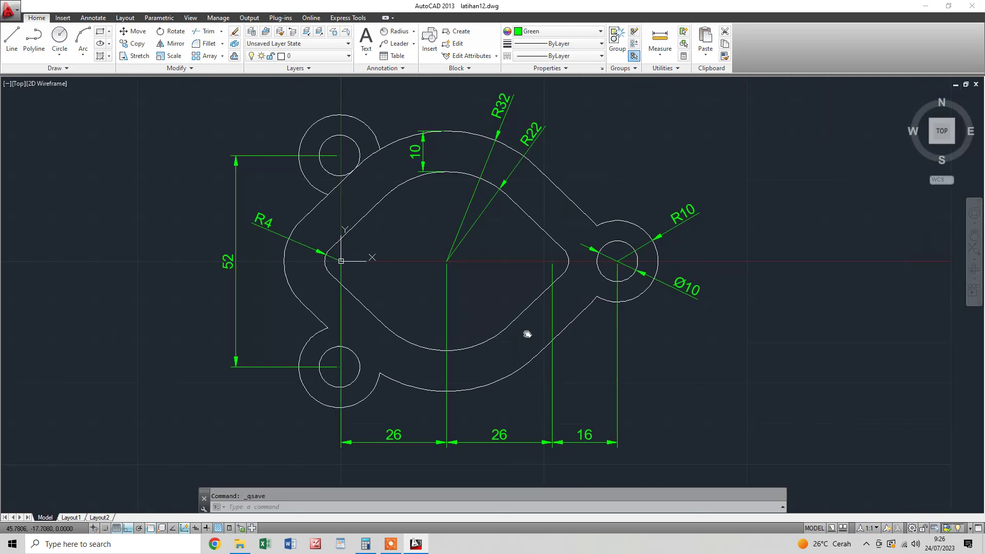
{"action": "left_click", "coordinate": [592, 434]}
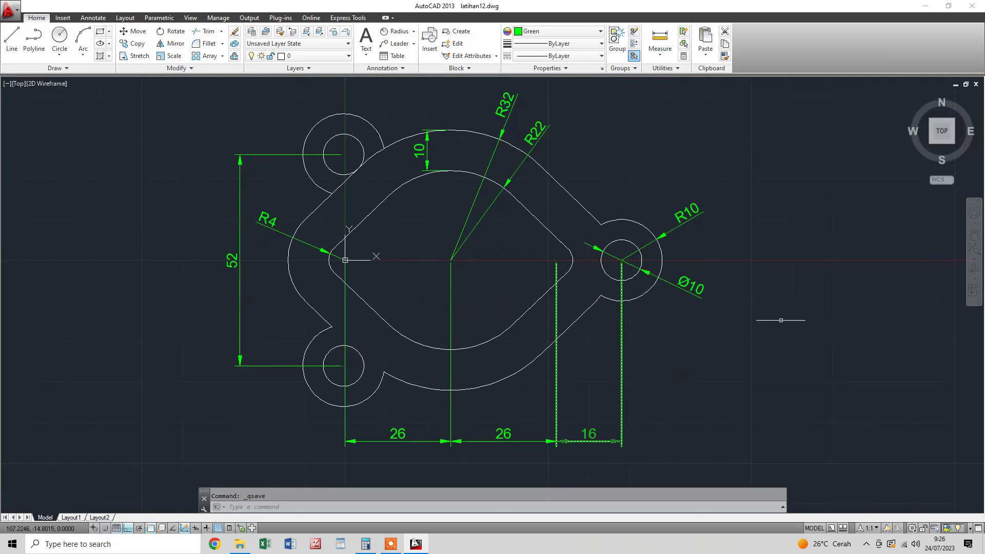
{"action": "key", "text": "Escape"}
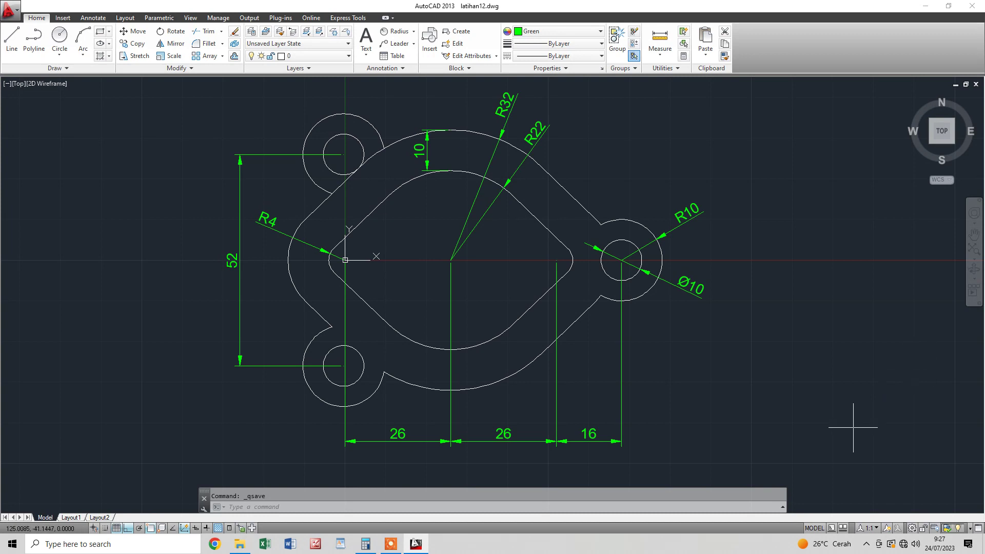
{"action": "left_click", "coordinate": [867, 545]}
{"action": "left_click", "coordinate": [847, 524]}
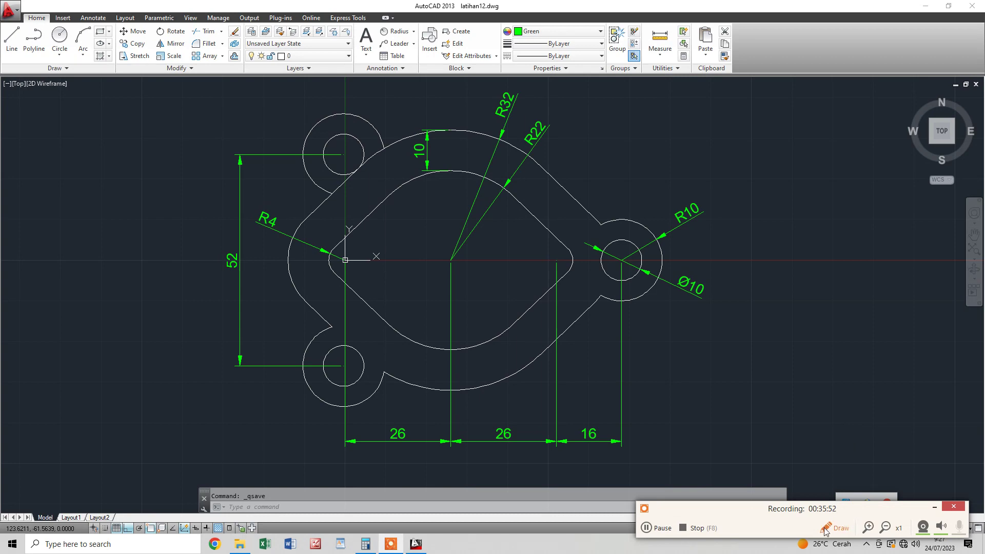